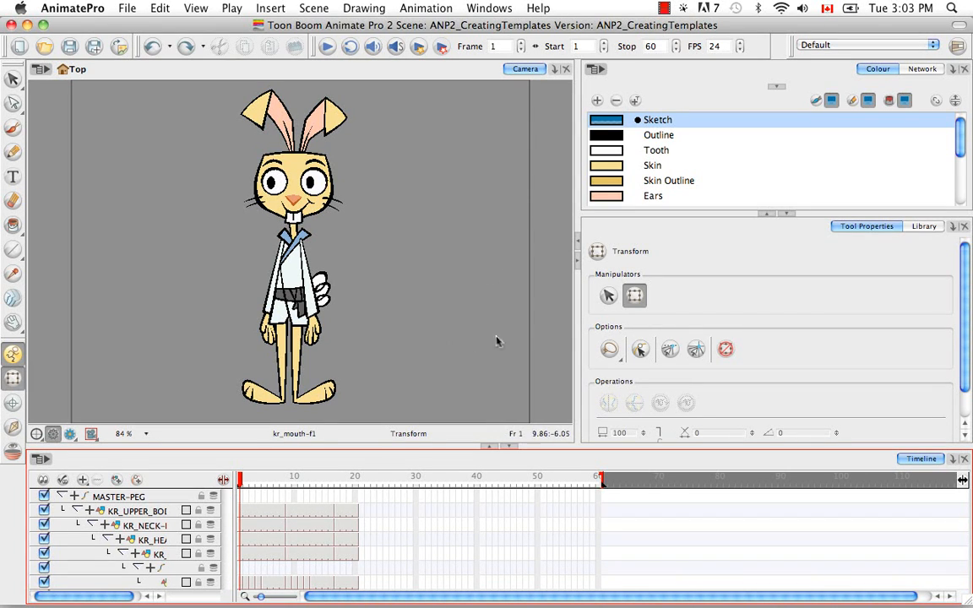
Select all modules of the rabbit character in the Network view and combine them into a single group
click(922, 69)
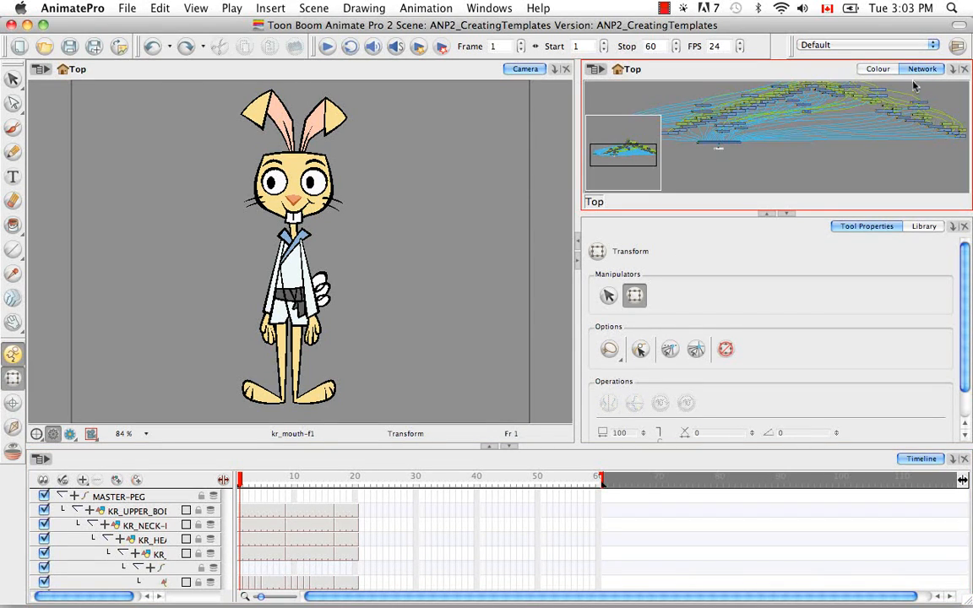
click(787, 214)
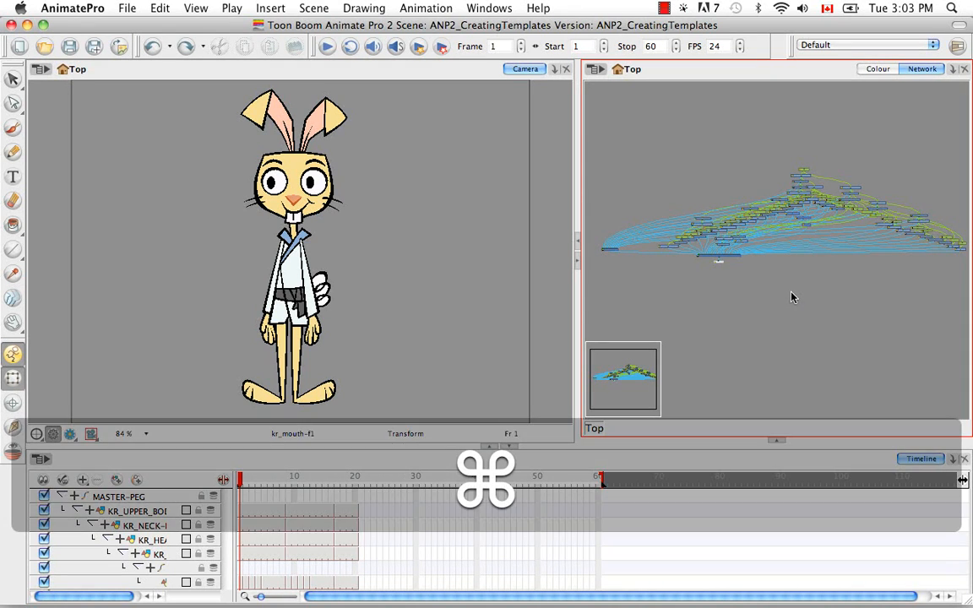
key(super+a)
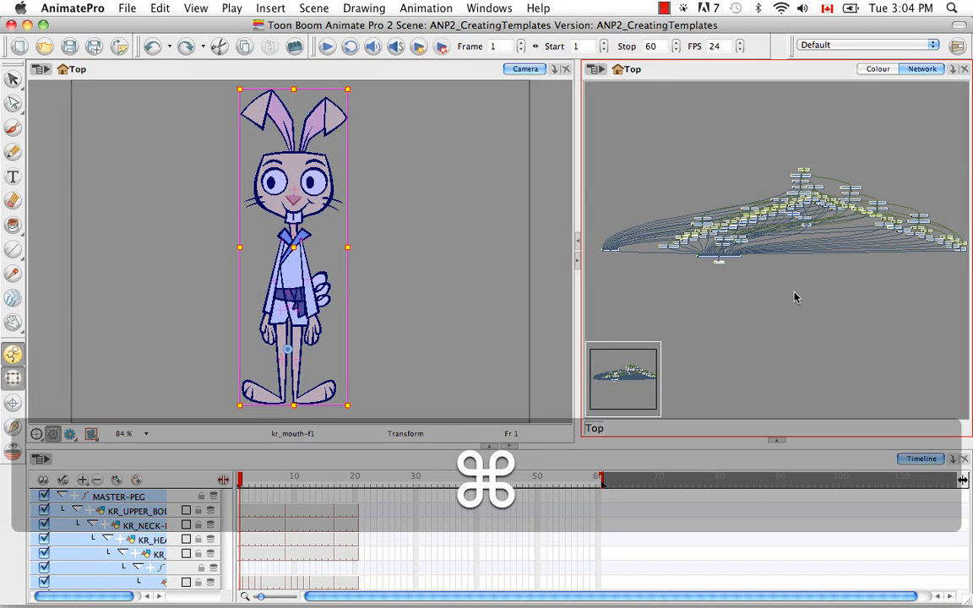
key(super+g)
Rename the newly created group as KR_MASTER in its layer properties
key(space)
drag(820, 267, 796, 283)
key(super+equal)
key(super+equal)
key(super+equal)
key(super+equal)
key(super+equal)
key(super+equal)
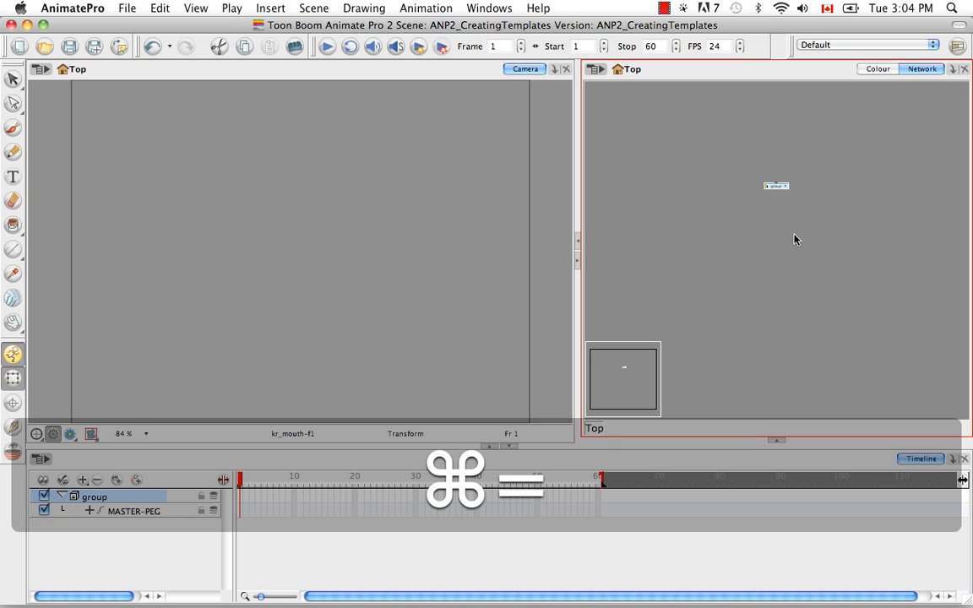
key(space)
drag(744, 161, 757, 255)
key(super+equal)
key(super+equal)
key(space)
double_click(733, 214)
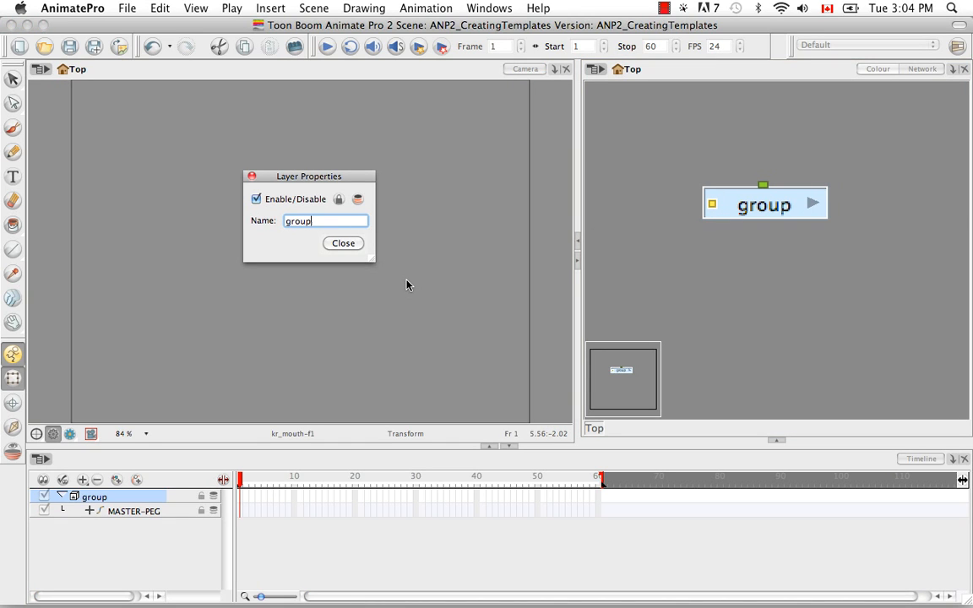
key(BackSpace)
key(BackSpace)
key(BackSpace)
key(BackSpace)
key(BackSpace)
text(KR_MASTER)
click(343, 243)
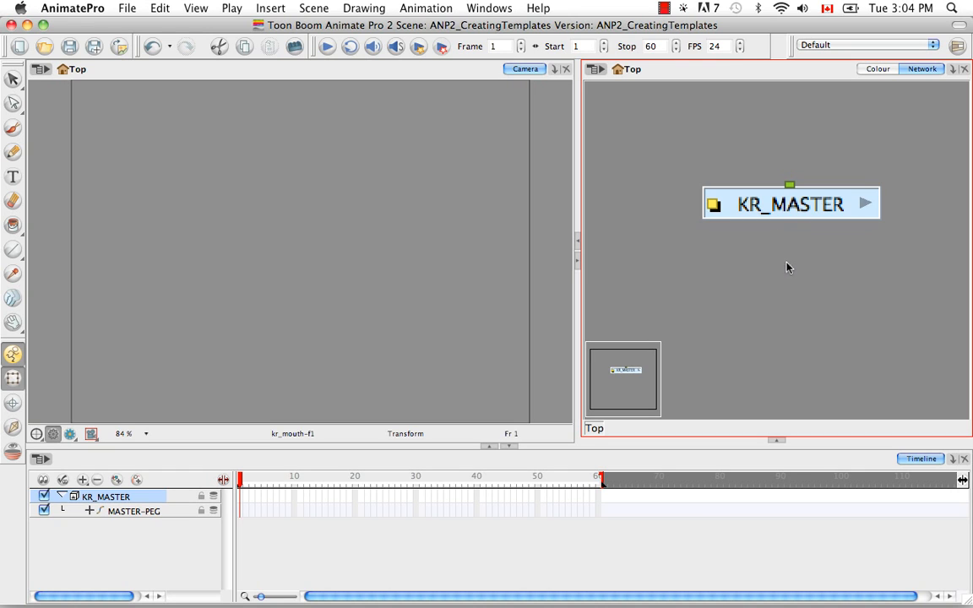
Enter the KR_MASTER group to reach its Composite and Display modules, and open the Module Library view
click(866, 205)
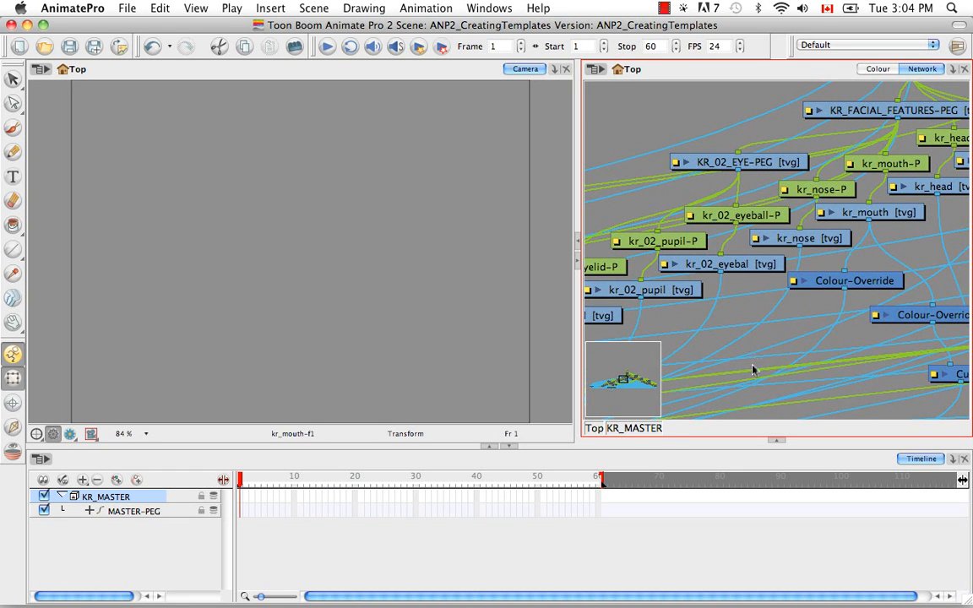
scroll(743, 355, up, 2)
scroll(808, 267, down, 8)
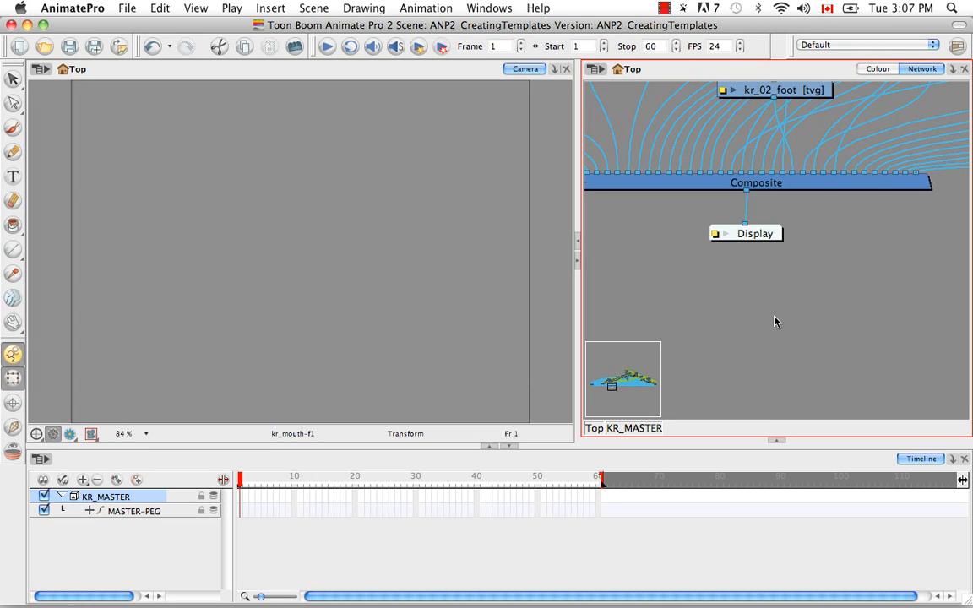
click(776, 440)
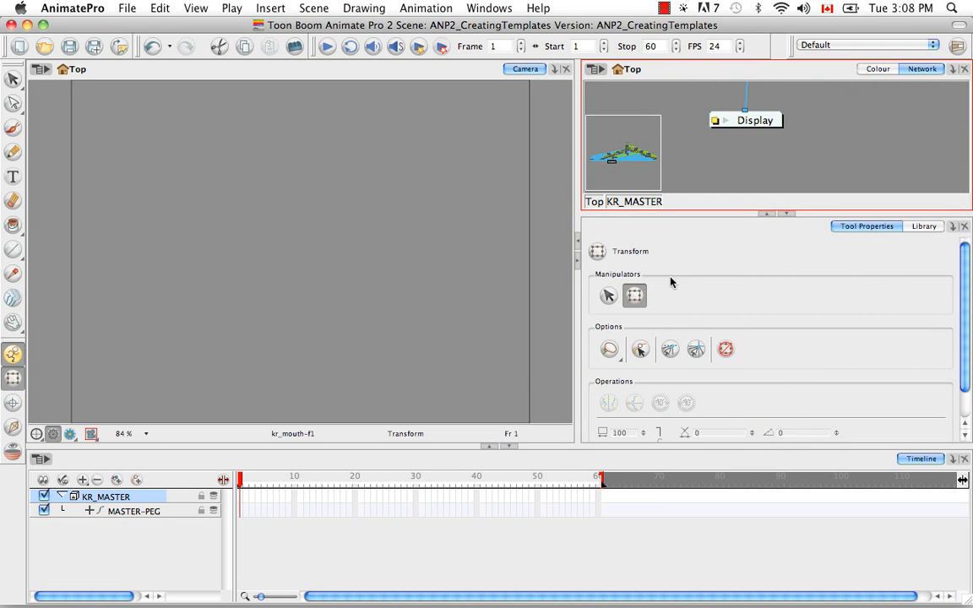
click(953, 228)
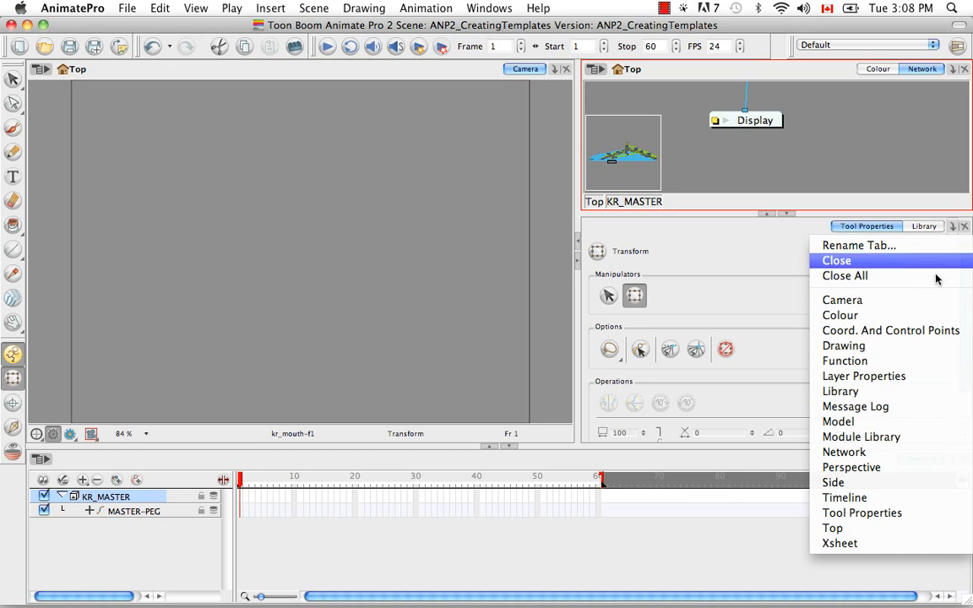
click(904, 441)
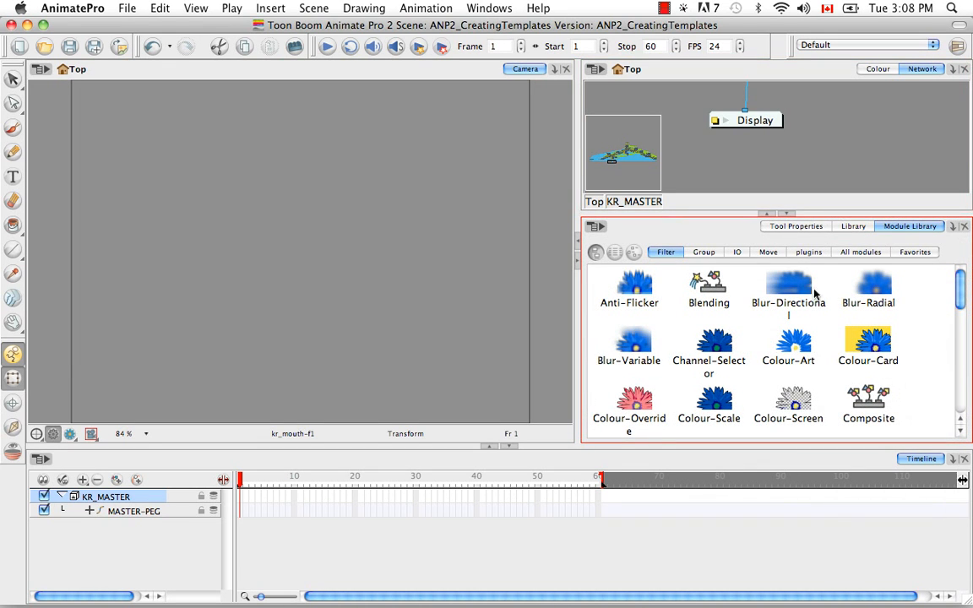
Add a Multi-Port-Out module from the complete module list to the network near the Display module
click(861, 251)
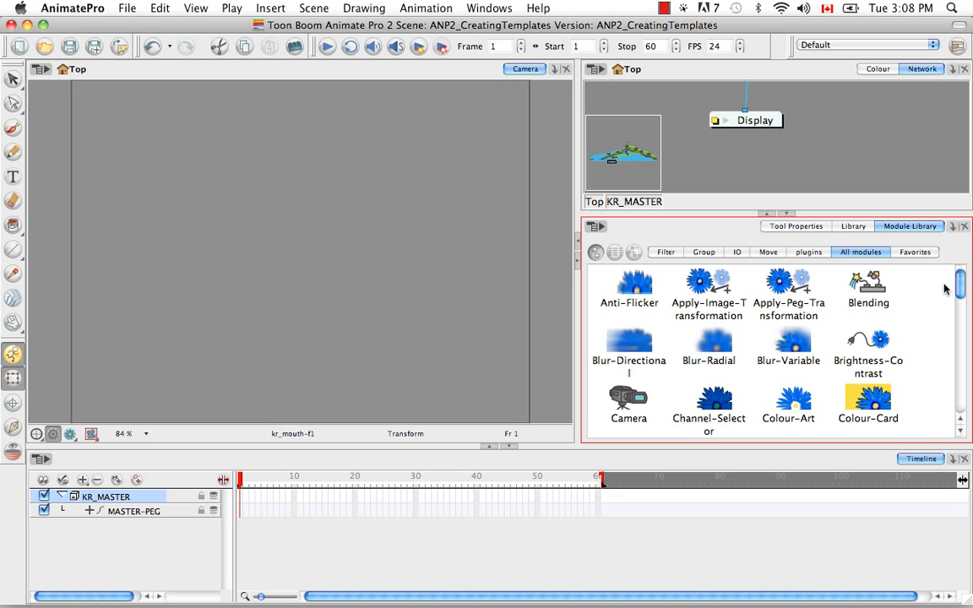
drag(959, 290, 956, 376)
drag(637, 358, 766, 166)
Move the Display module aside and connect the Composite module's output to the Multi-Port-Out module
click(786, 214)
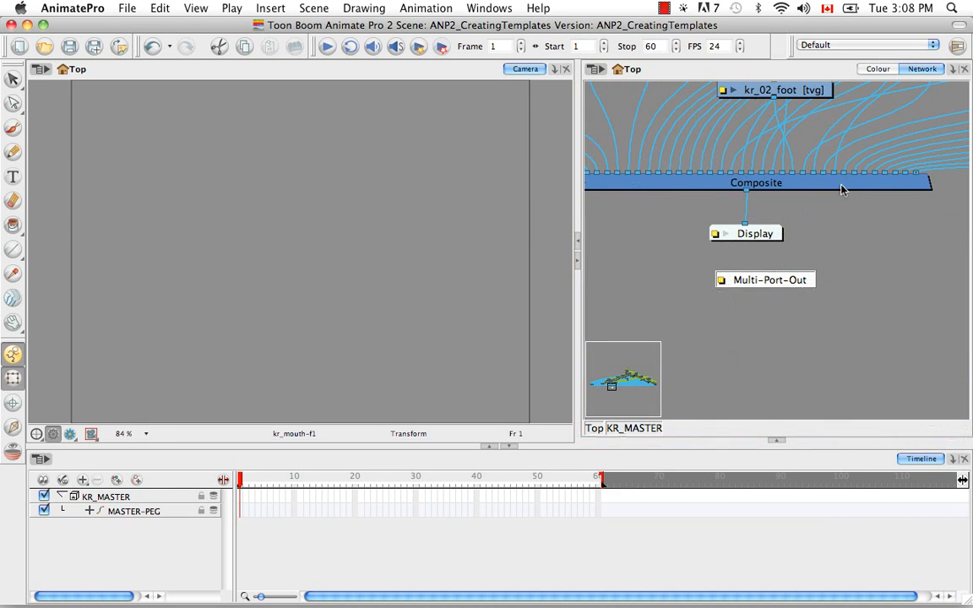
drag(724, 278, 697, 239)
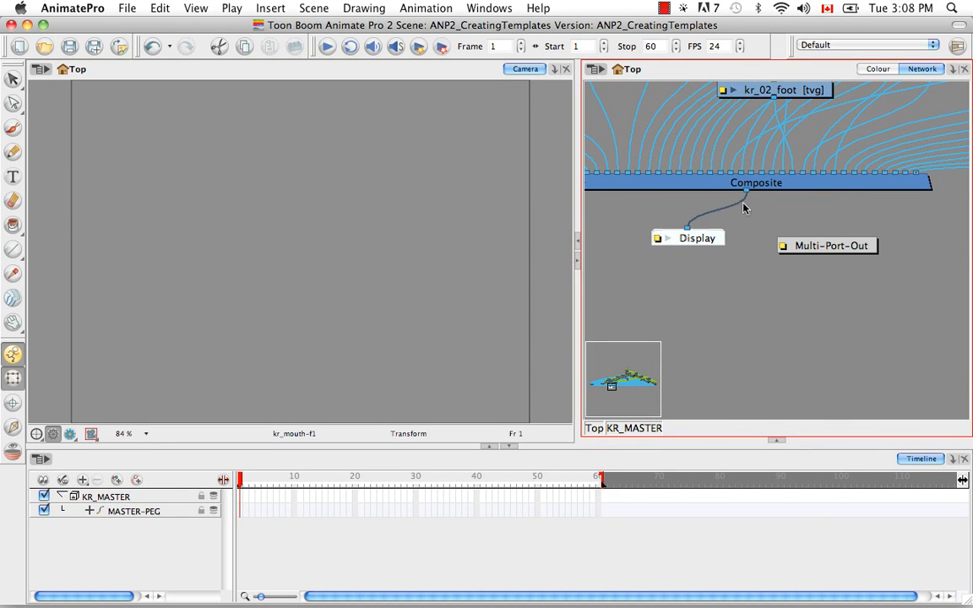
drag(747, 192, 829, 242)
key(space)
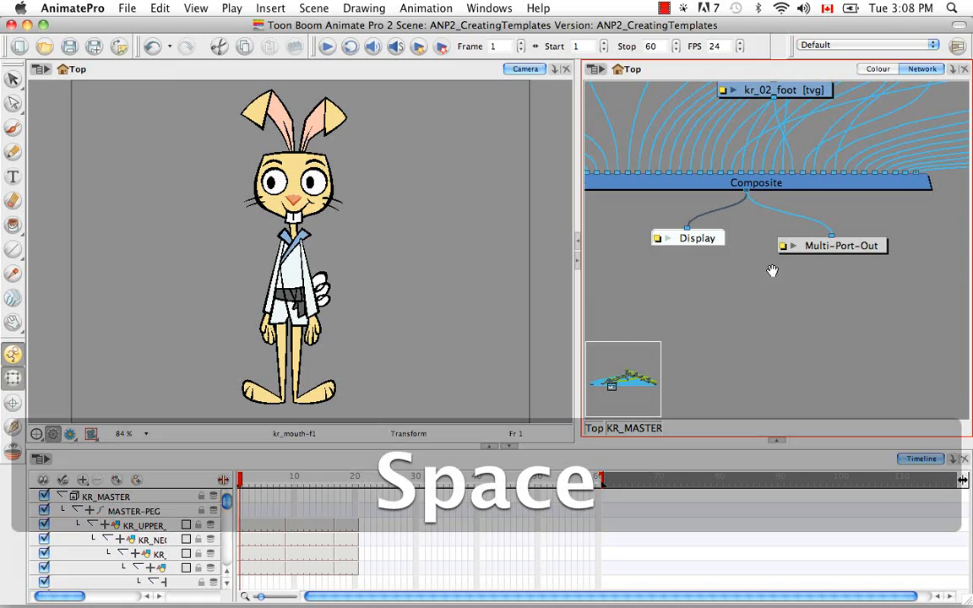
drag(765, 269, 831, 330)
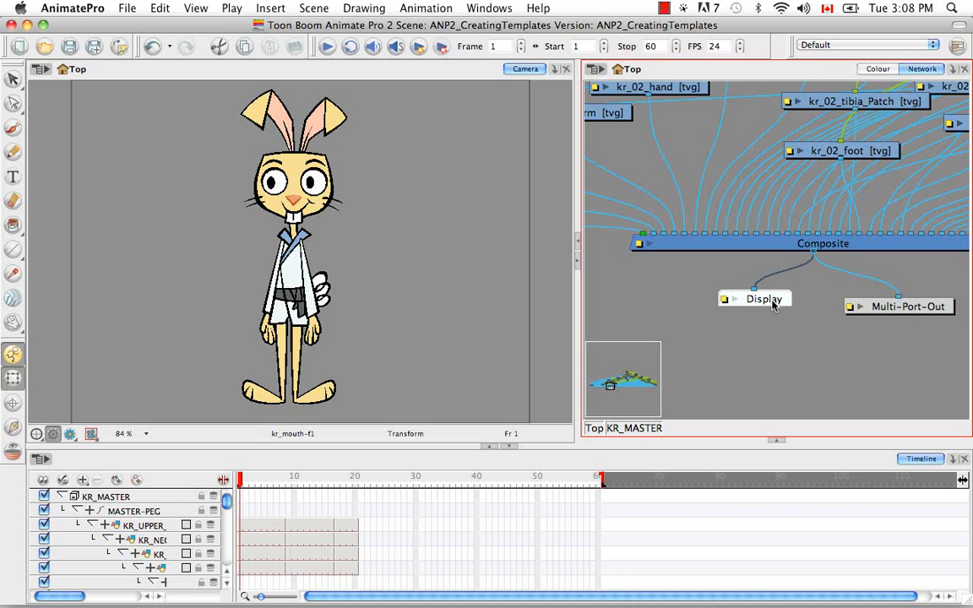
drag(773, 306, 765, 308)
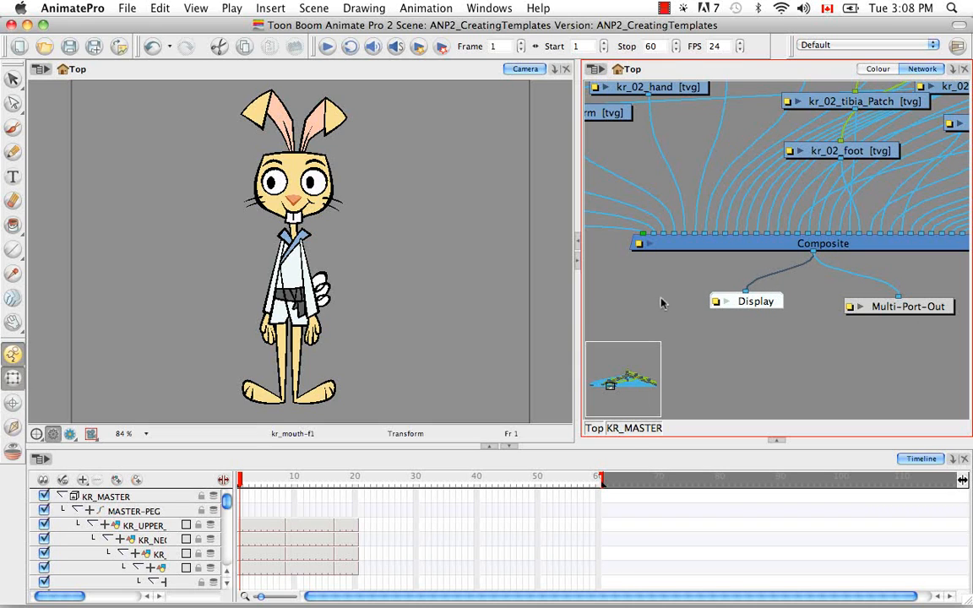
Return to the Top level of the network, with the KR_MASTER group in view
click(596, 429)
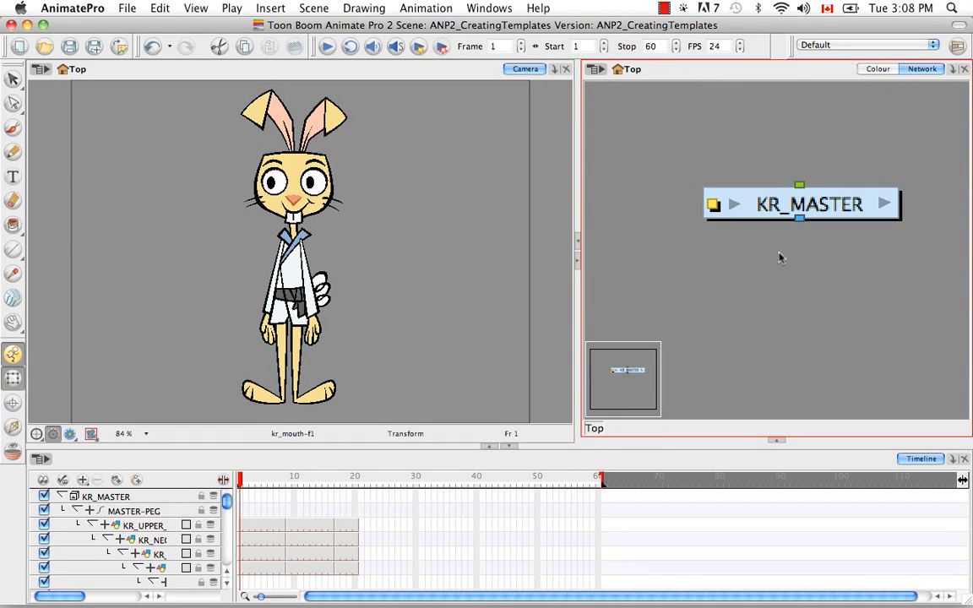
key(space)
drag(776, 258, 730, 283)
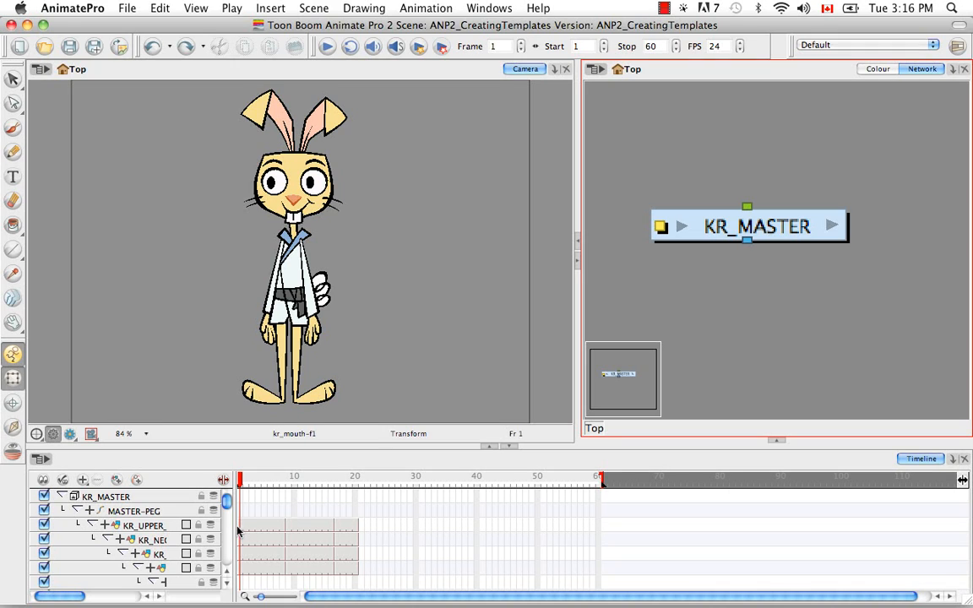
Collapse the MASTER-PEG layer, insert a keyframe on it at frame 1, and expand its child layers again
click(77, 512)
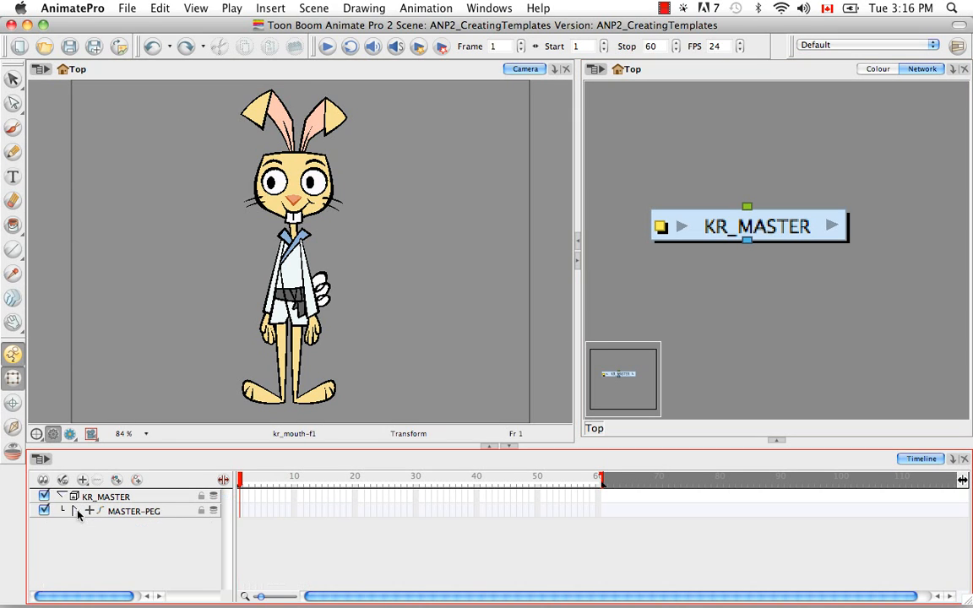
click(132, 512)
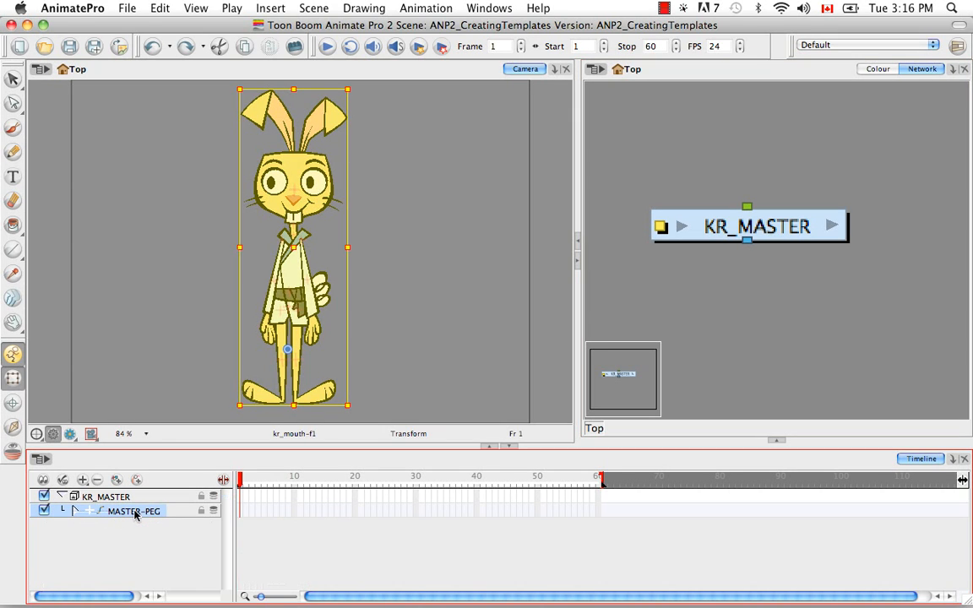
right_click(244, 512)
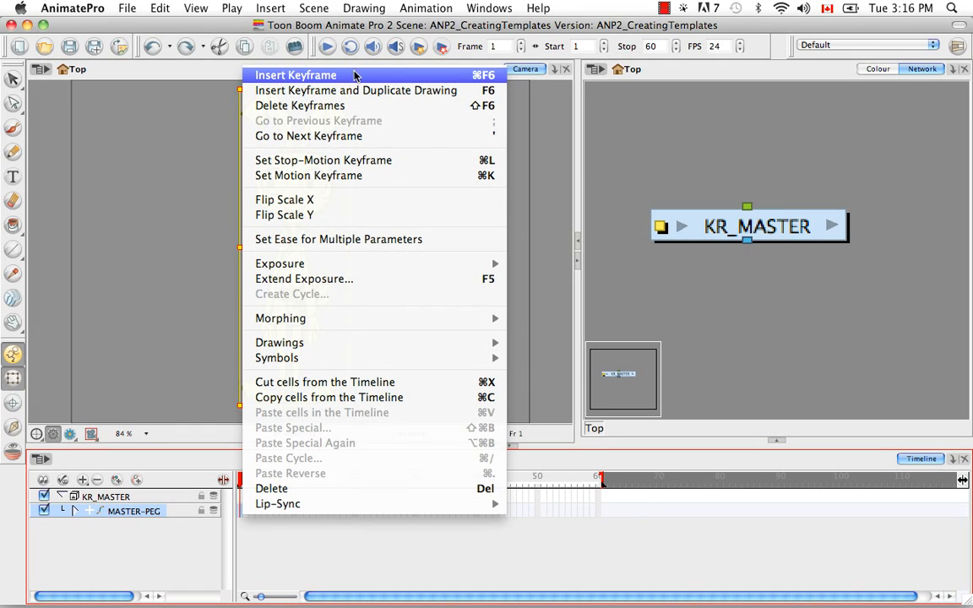
click(435, 79)
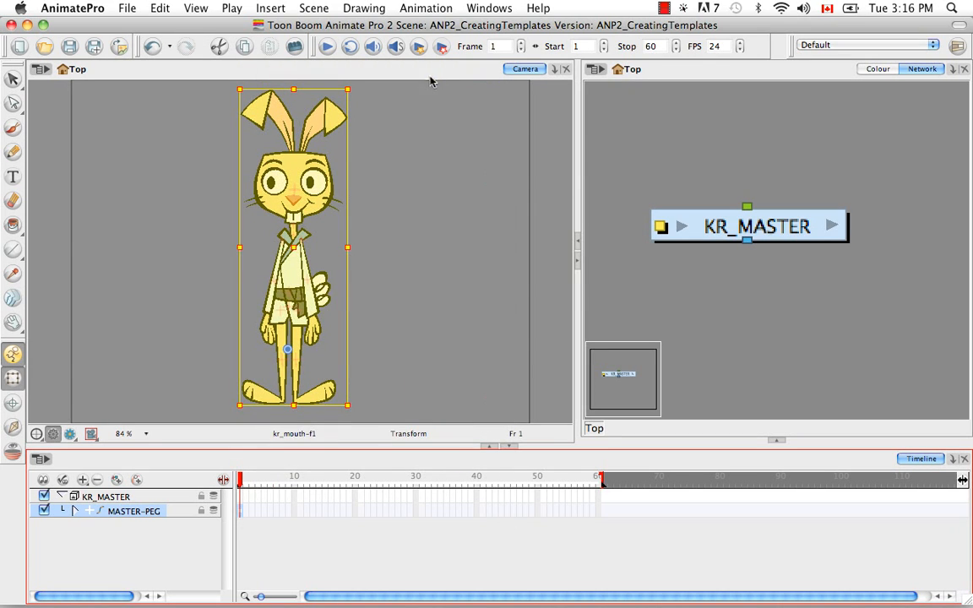
click(74, 512)
scroll(226, 504, down, 1)
mouse_move(227, 504)
mouse_down()
mouse_move(230, 527)
mouse_move(227, 501)
mouse_up()
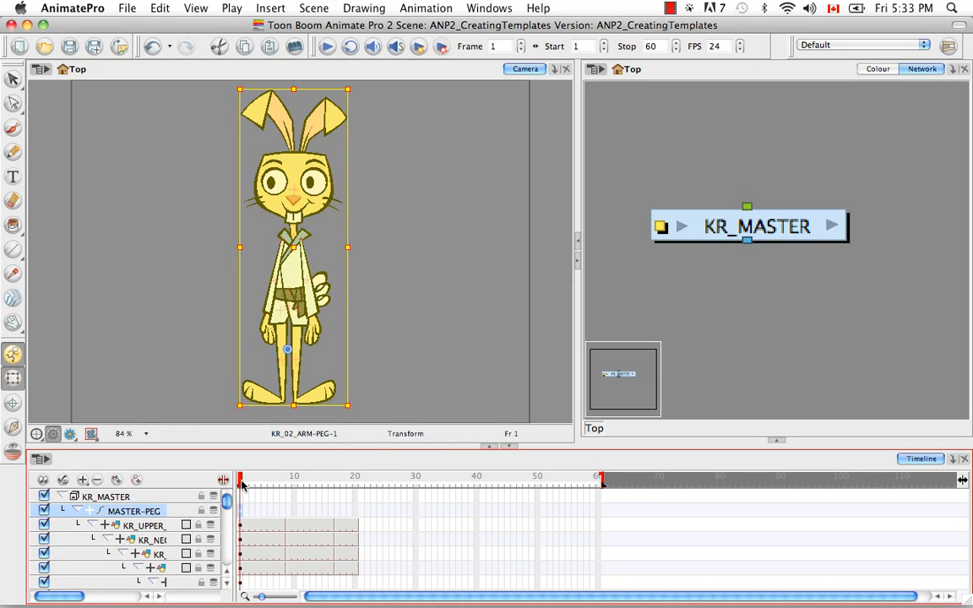
Insert a keyframe on the collapsed MASTER-PEG layer at frame 9, the three-quarter pose
drag(241, 482, 289, 481)
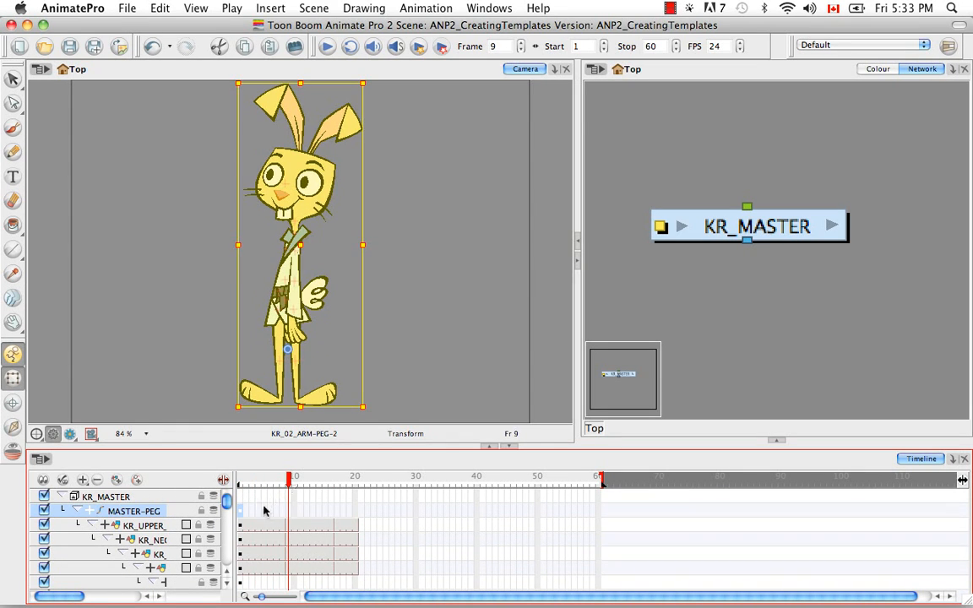
click(77, 511)
click(288, 512)
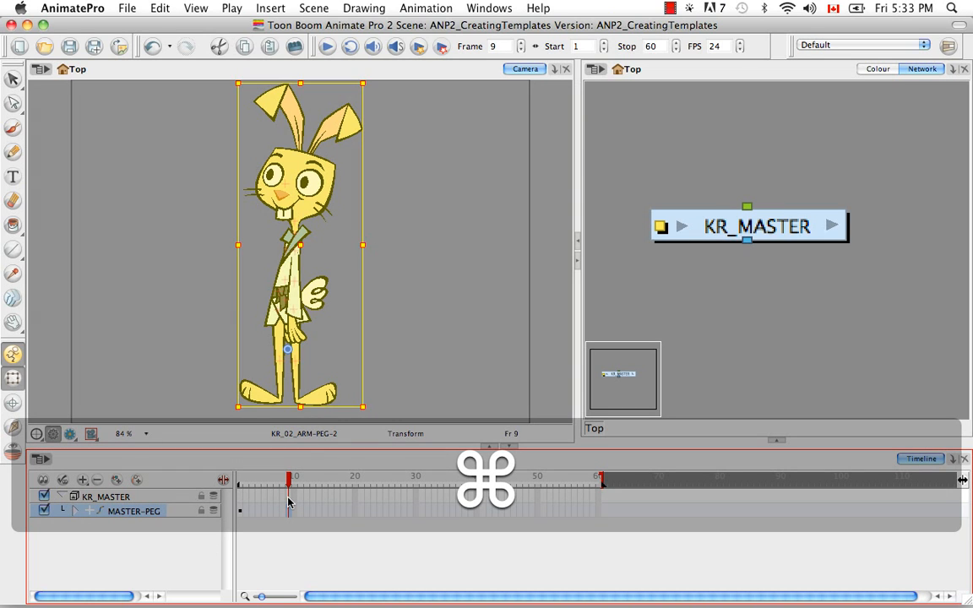
key(super+F6)
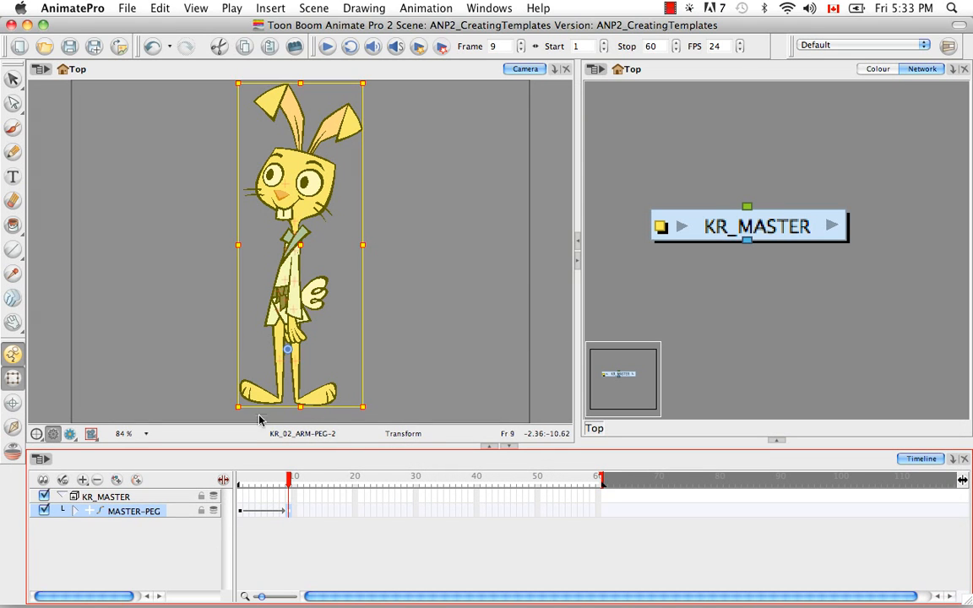
Insert a keyframe on the collapsed MASTER-PEG layer at frame 17, the side pose
click(76, 512)
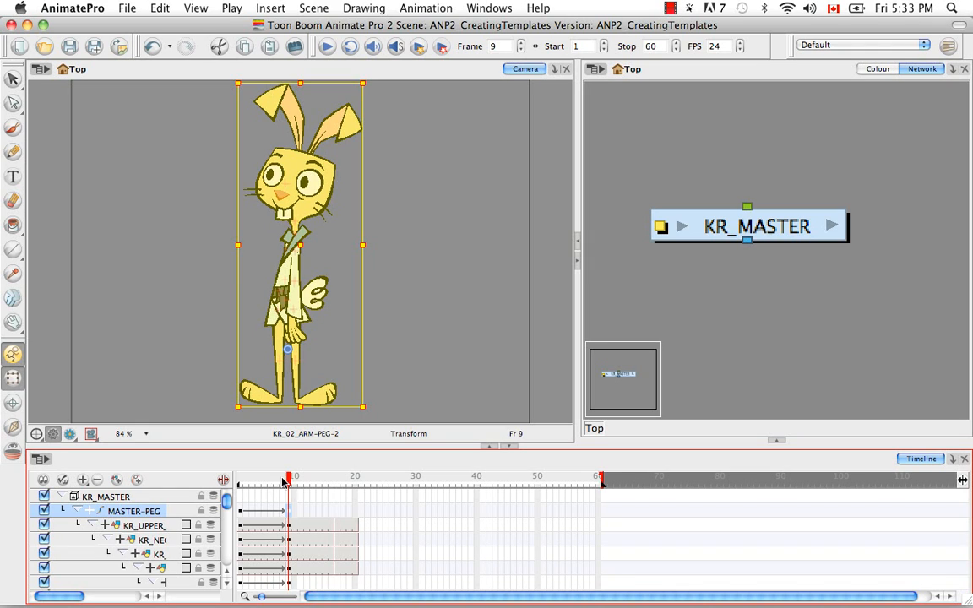
drag(292, 483, 337, 483)
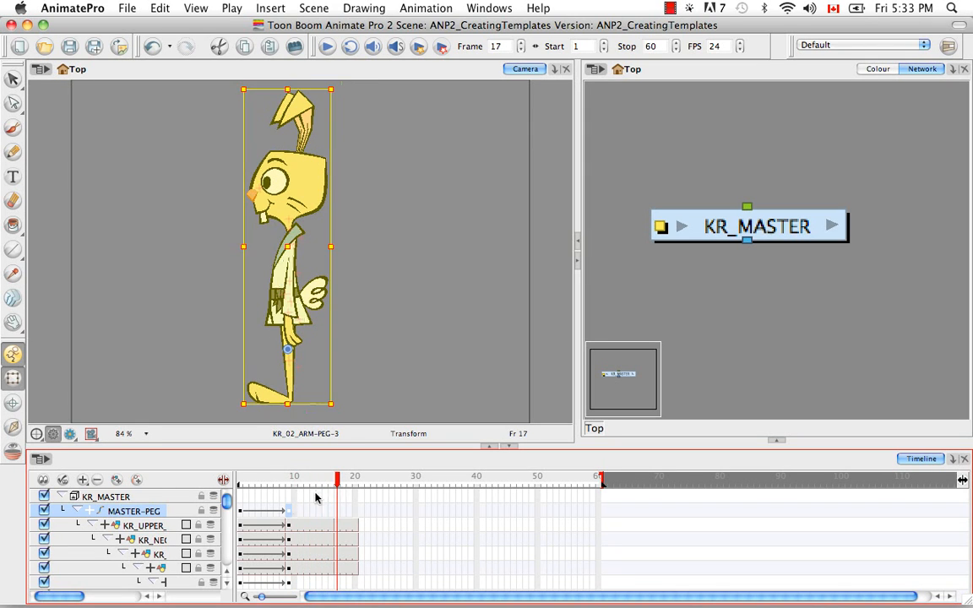
click(75, 512)
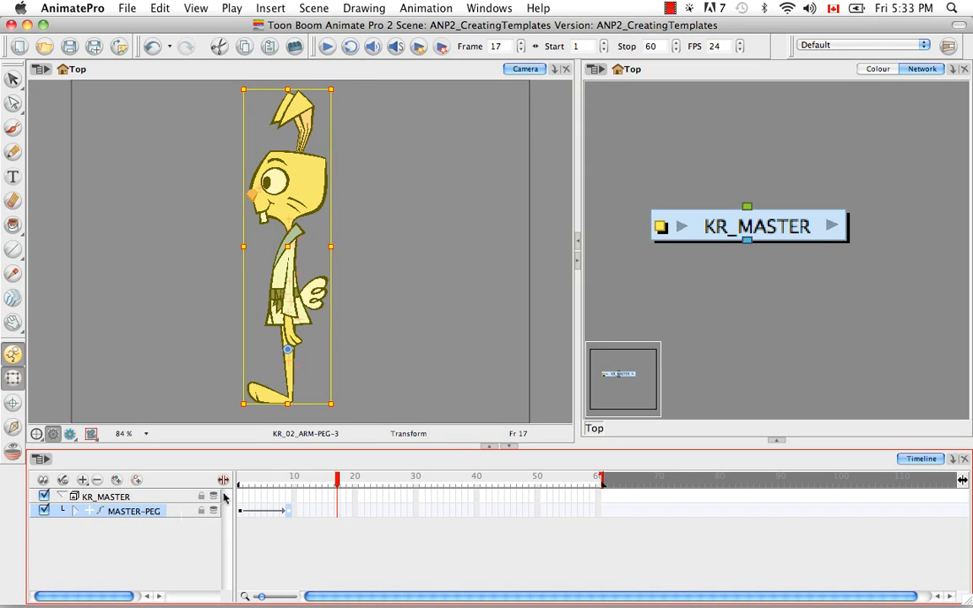
key(super)
key(super+F6)
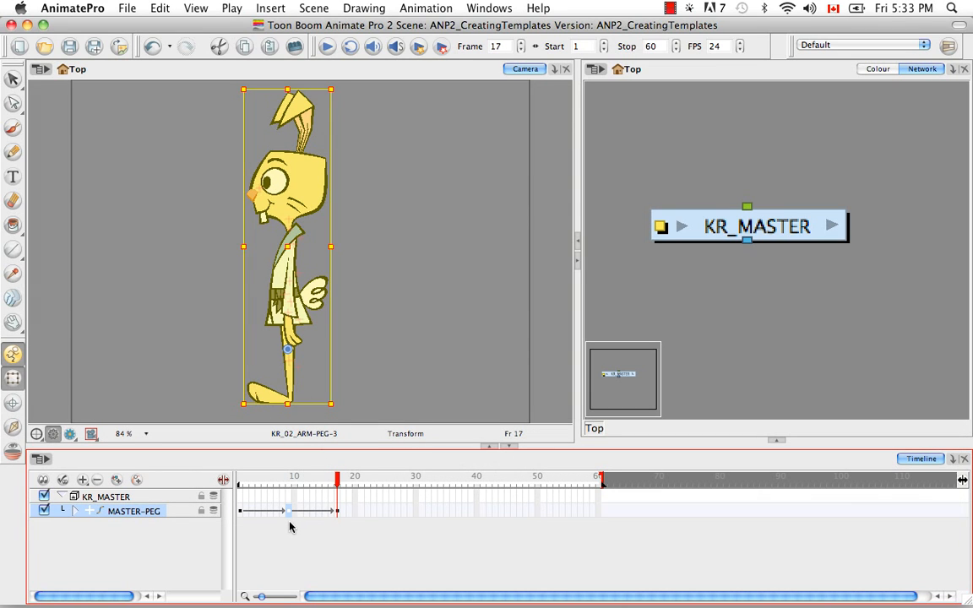
Set the MASTER-PEG keyframes at frames 1 and 9 to stop-motion keyframes
click(240, 511)
right_click(240, 511)
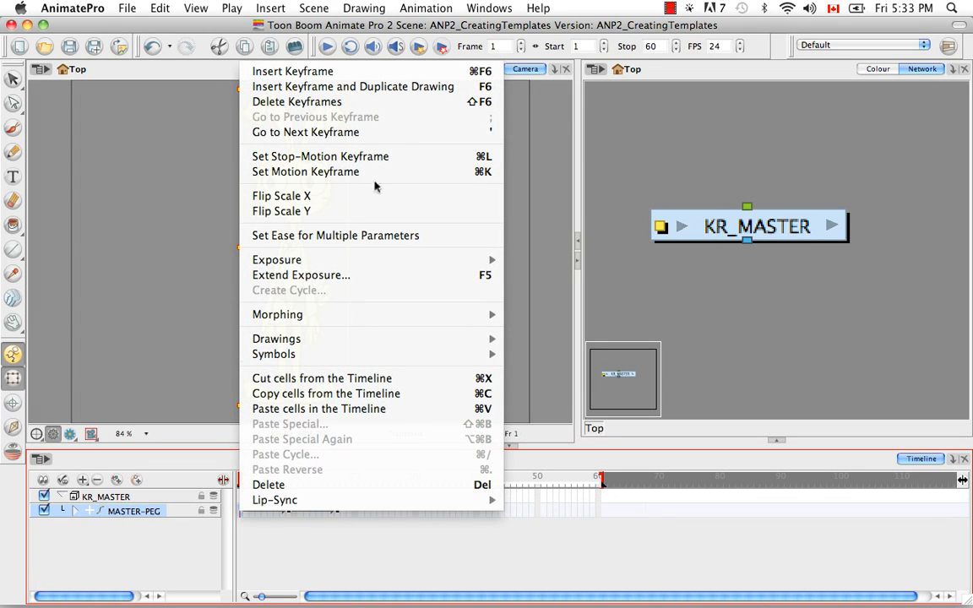
click(403, 157)
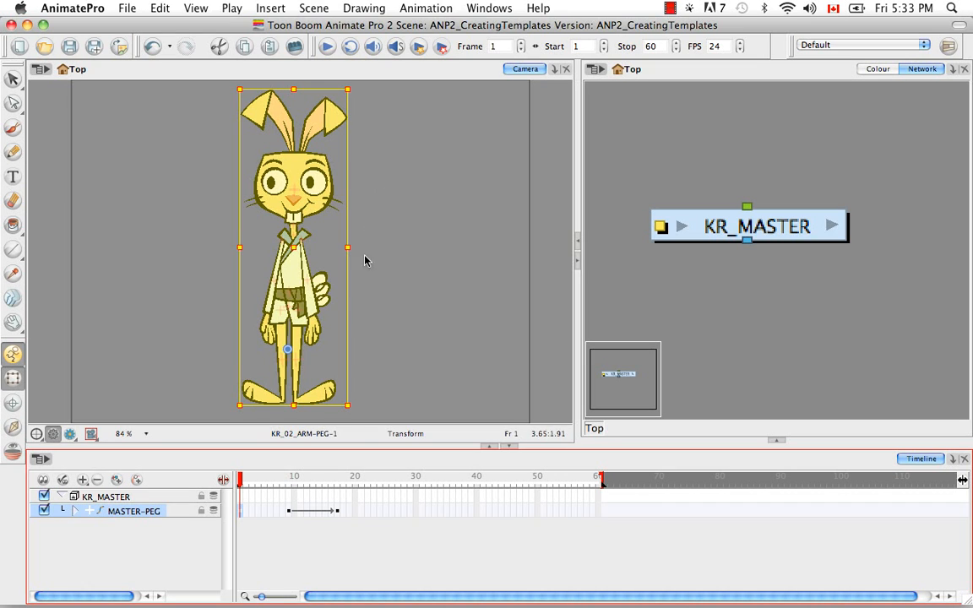
click(290, 512)
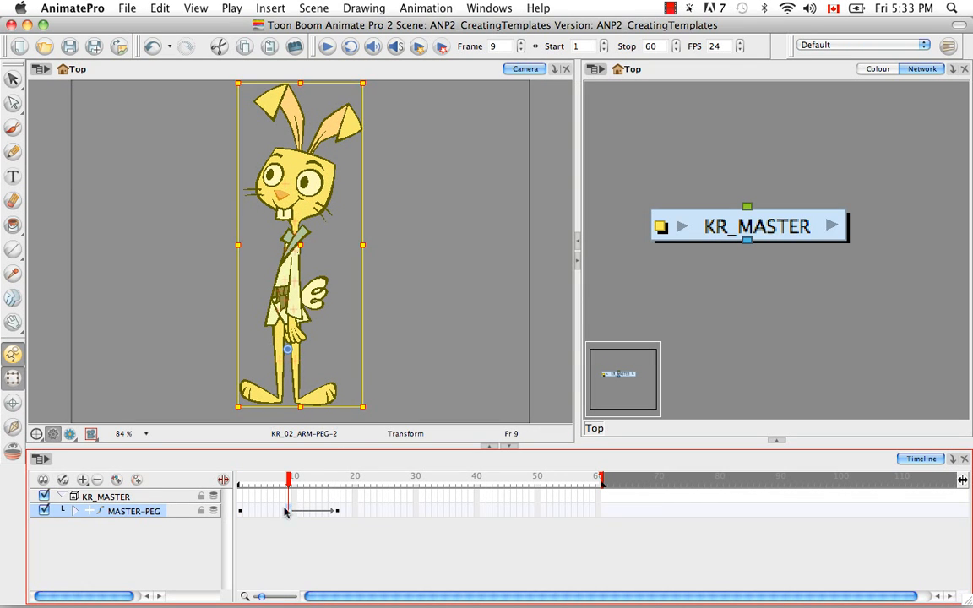
key(super+l)
Expand the MASTER-PEG layer and scrub back to frame 1 to check the poses and child-layer keyframes
click(77, 511)
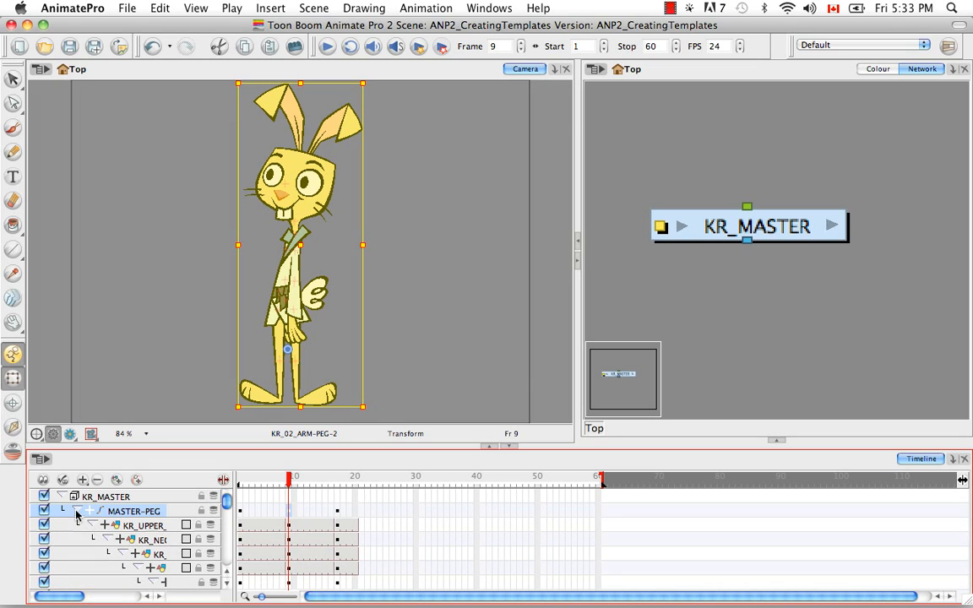
mouse_move(226, 503)
mouse_down()
mouse_move(229, 521)
mouse_move(229, 500)
mouse_up()
click(267, 480)
drag(267, 482, 227, 480)
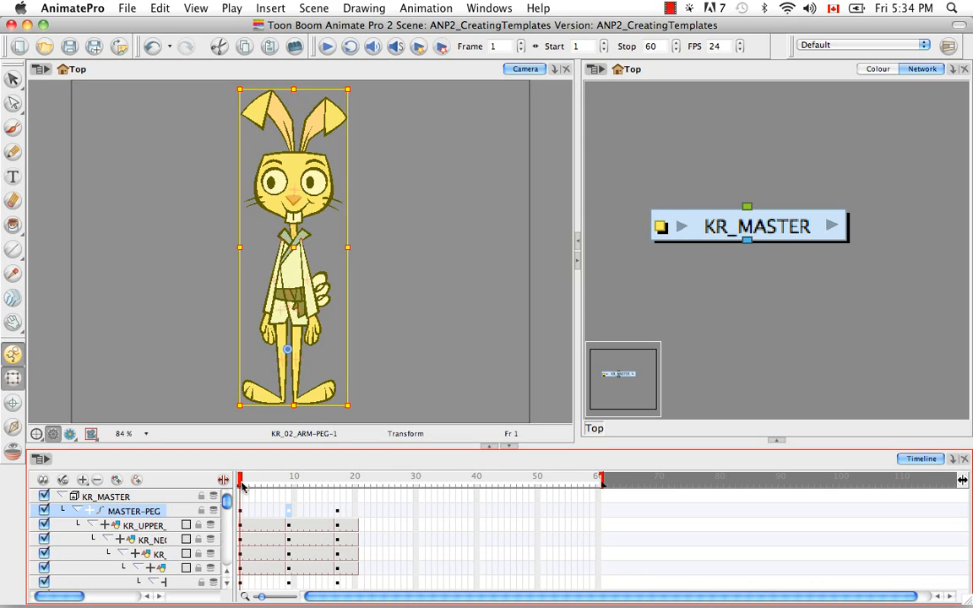
Clear the current selection, pick the rabbit's front arm in the Camera view and move the selection up to its parent peg
click(449, 360)
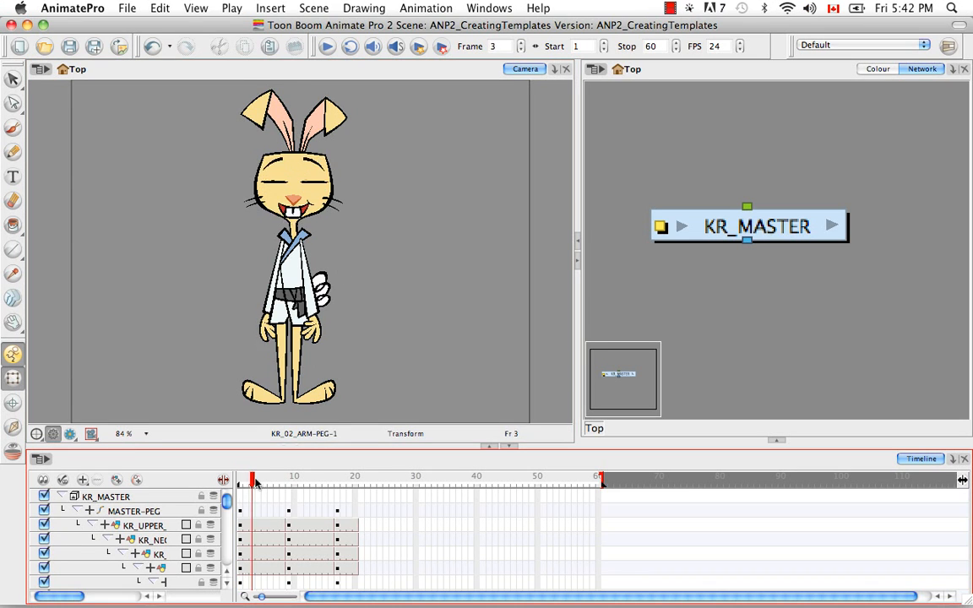
mouse_move(252, 480)
mouse_down()
mouse_move(337, 480)
mouse_move(258, 480)
mouse_up()
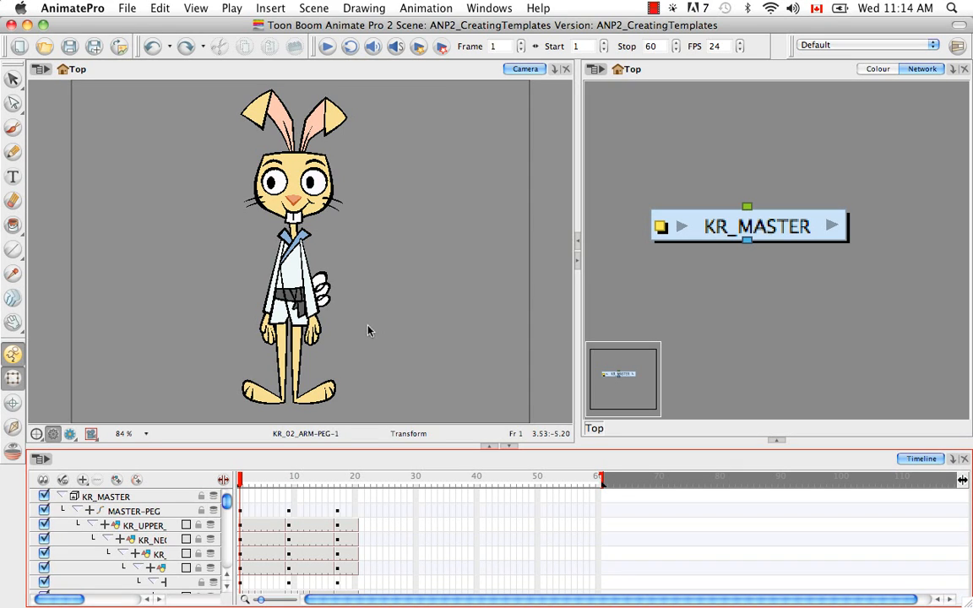
click(310, 276)
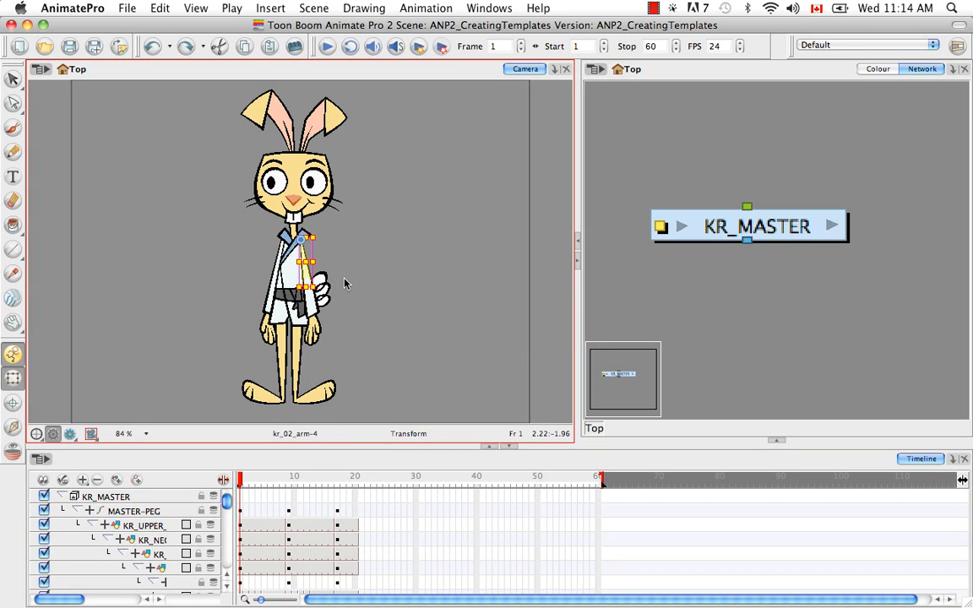
key(b)
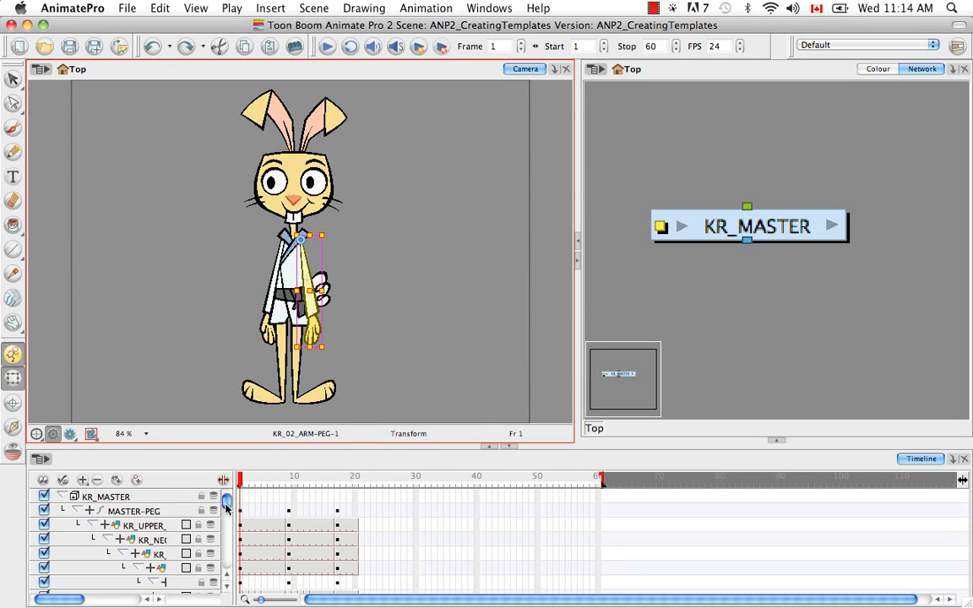
Find the KR_02_ARM-PEG layer in the timeline, expand its function parameters and display their values
drag(226, 502, 227, 528)
drag(71, 600, 103, 601)
drag(227, 527, 228, 530)
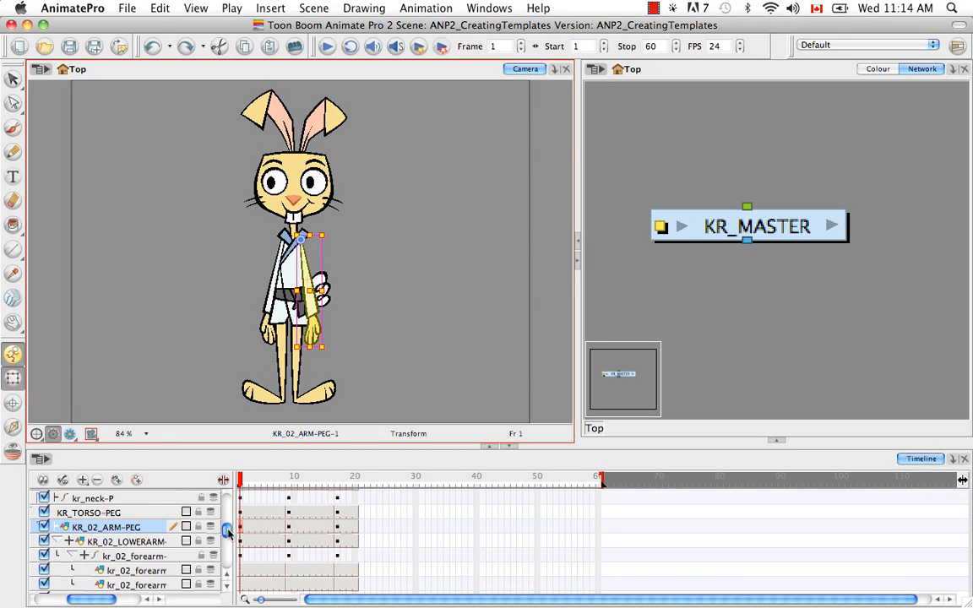
click(55, 529)
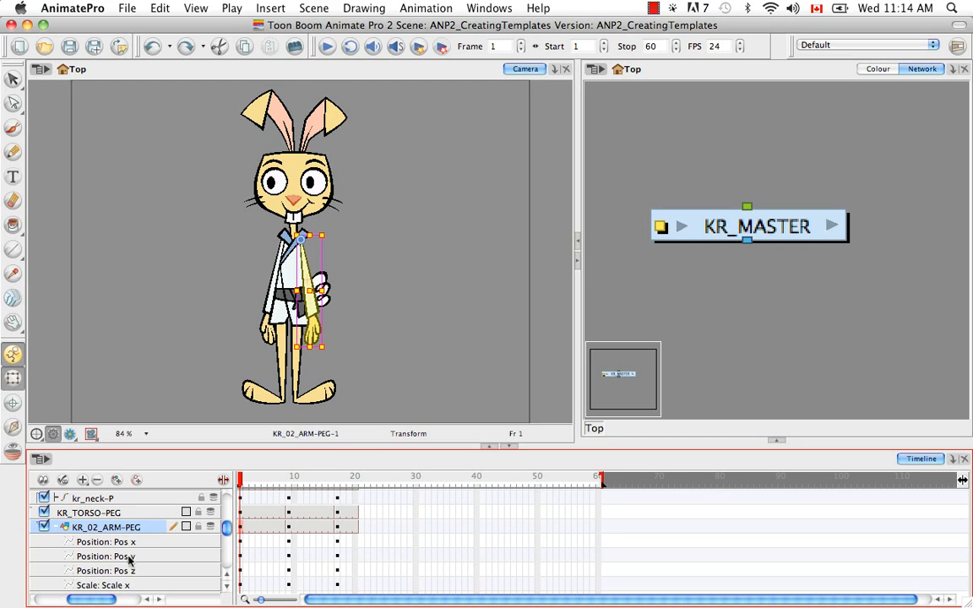
click(224, 480)
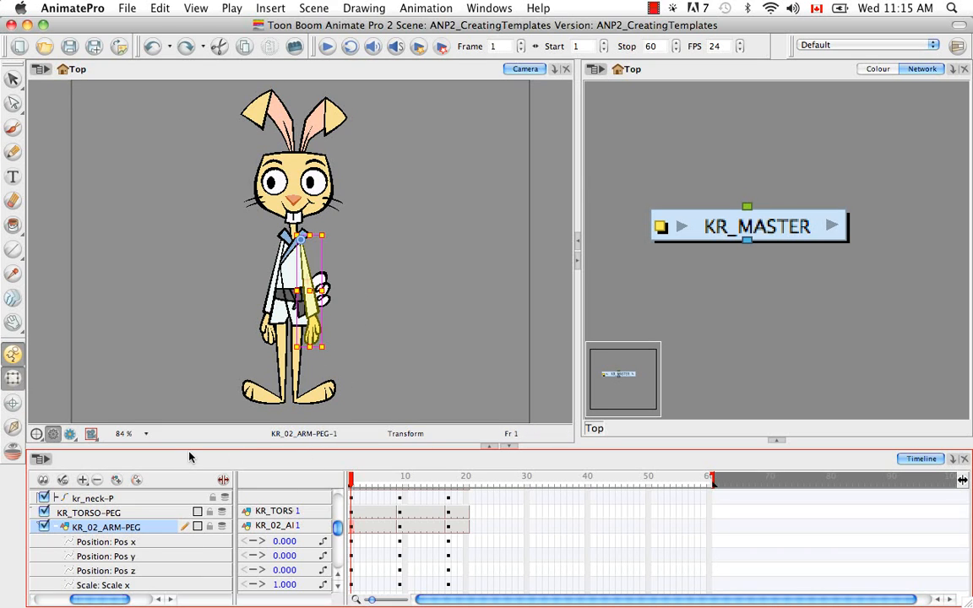
Nudge the KR_02_ARM-PEG arm backward in depth to a Pos z of -0.001 at frame 1, and deselect it
click(241, 439)
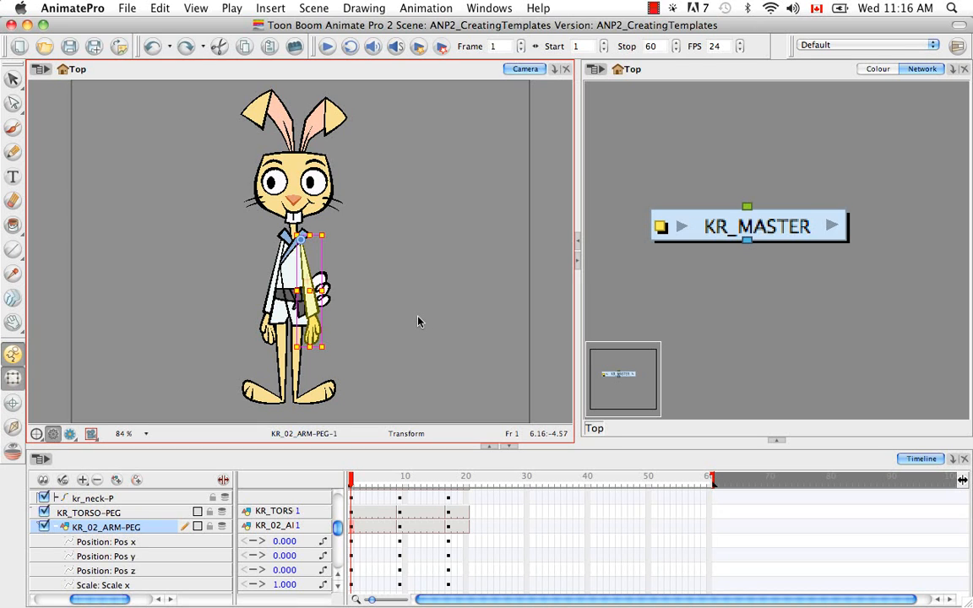
key(alt)
key(alt+Up)
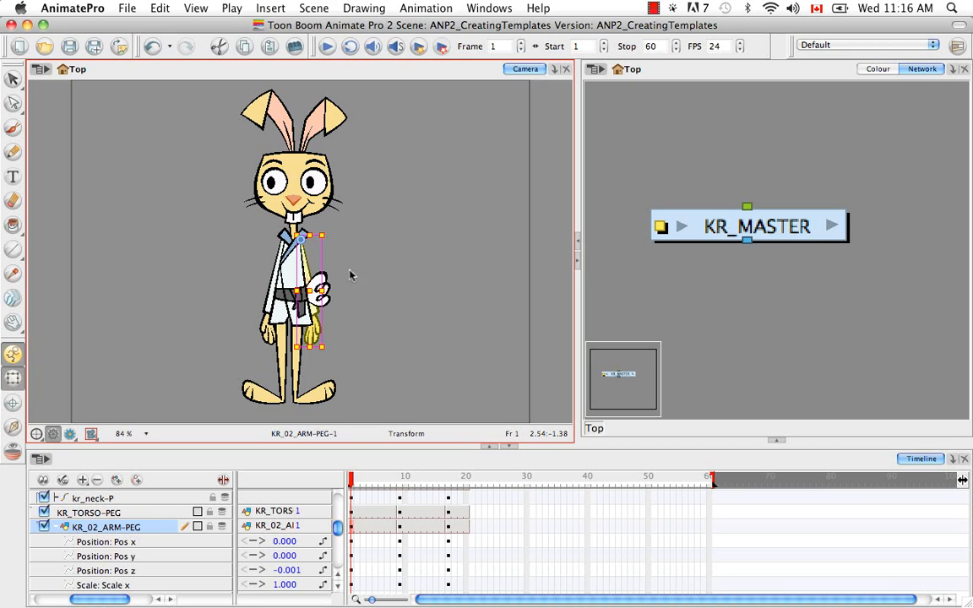
key(Escape)
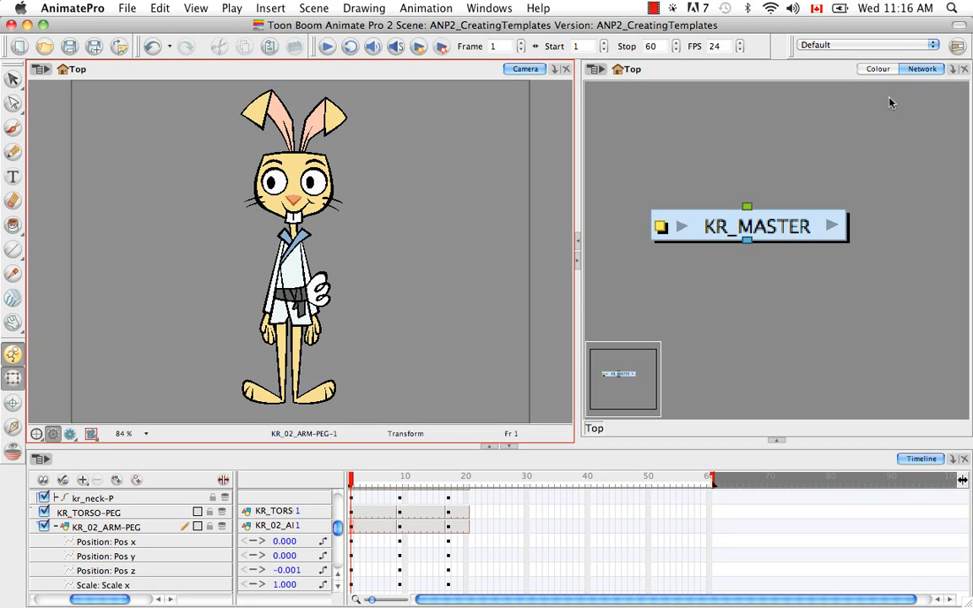
Add a Top view beside the Network view and magnify the puppet's layers to 6400% for a depth check
click(952, 70)
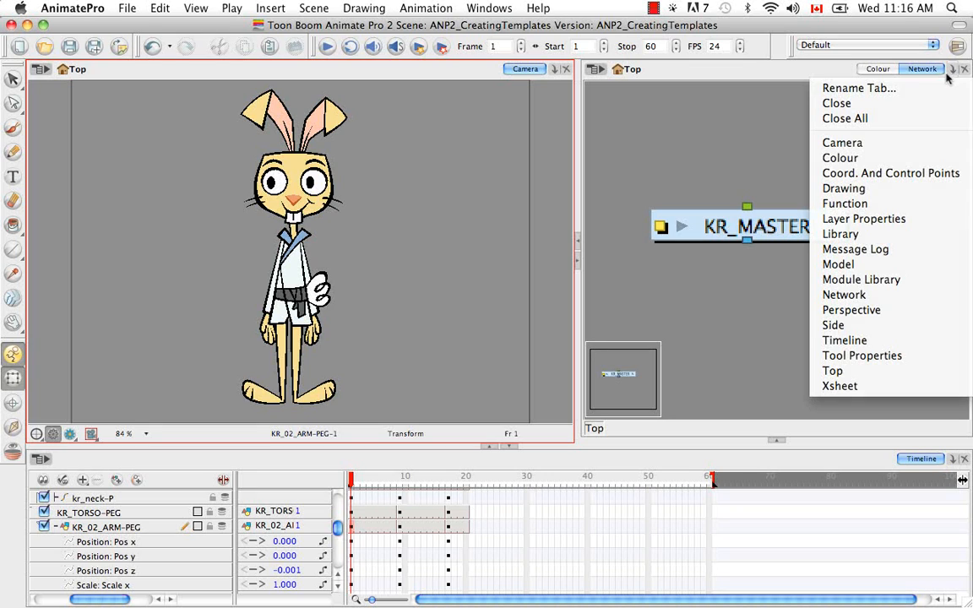
click(851, 373)
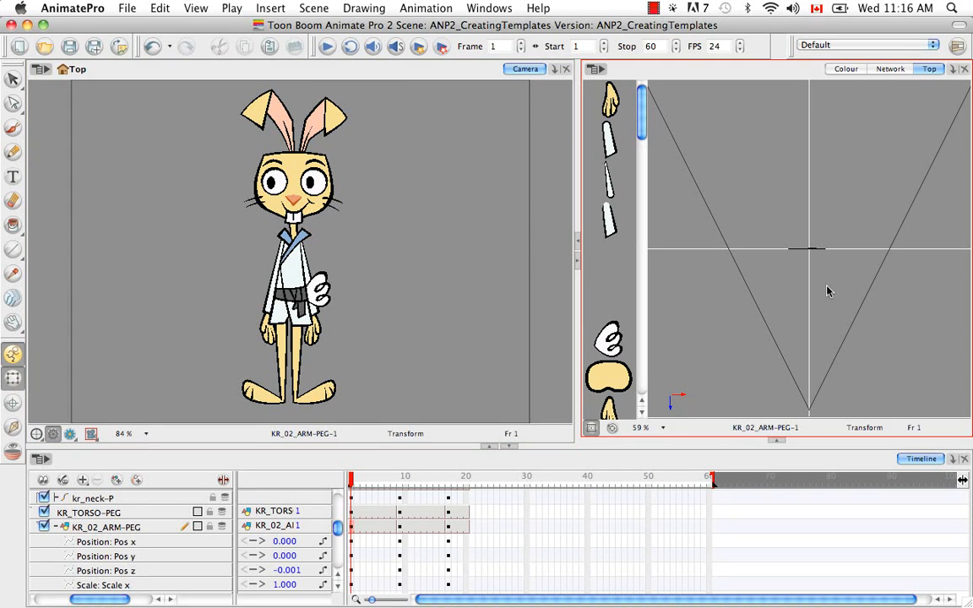
key(super+equal)
key(super+equal)
key(super+equal)
key(super+equal)
key(super+equal)
key(super+equal)
key(super+equal)
key(super+equal)
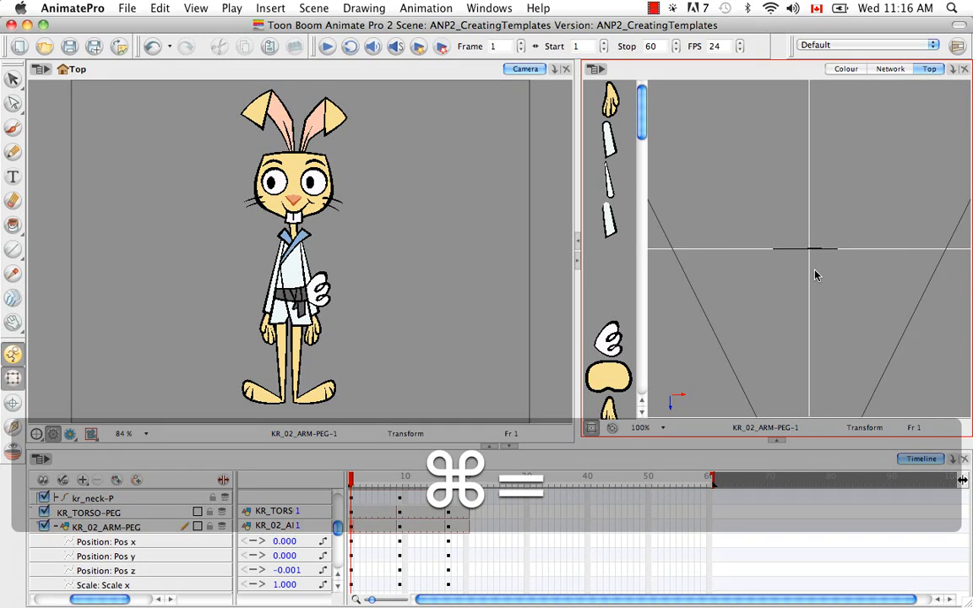
key(super+equal)
key(super+equal)
key(super+equal)
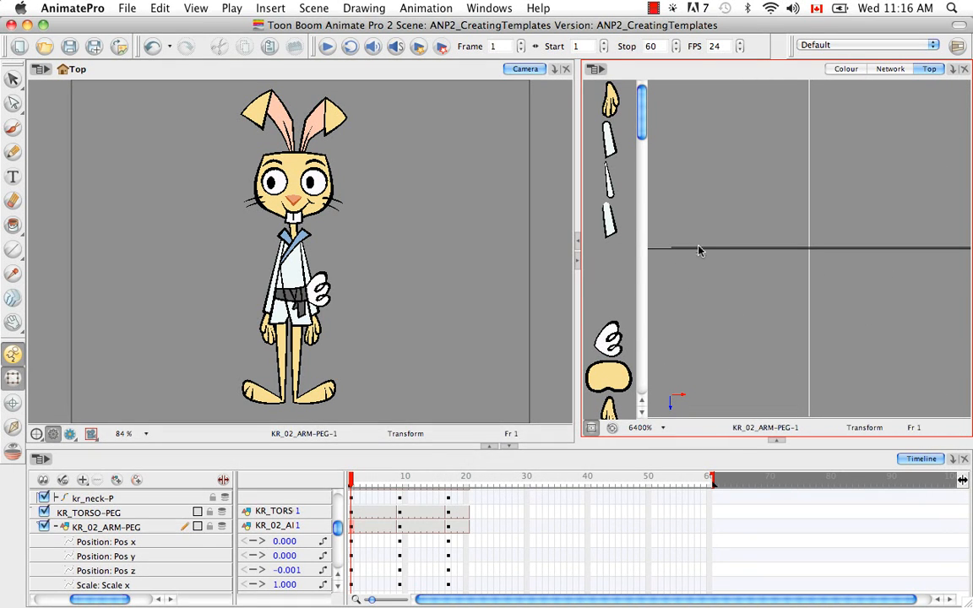
Select the arm layers in the Top view to examine their depth against the other body parts, and clear the selection
click(701, 248)
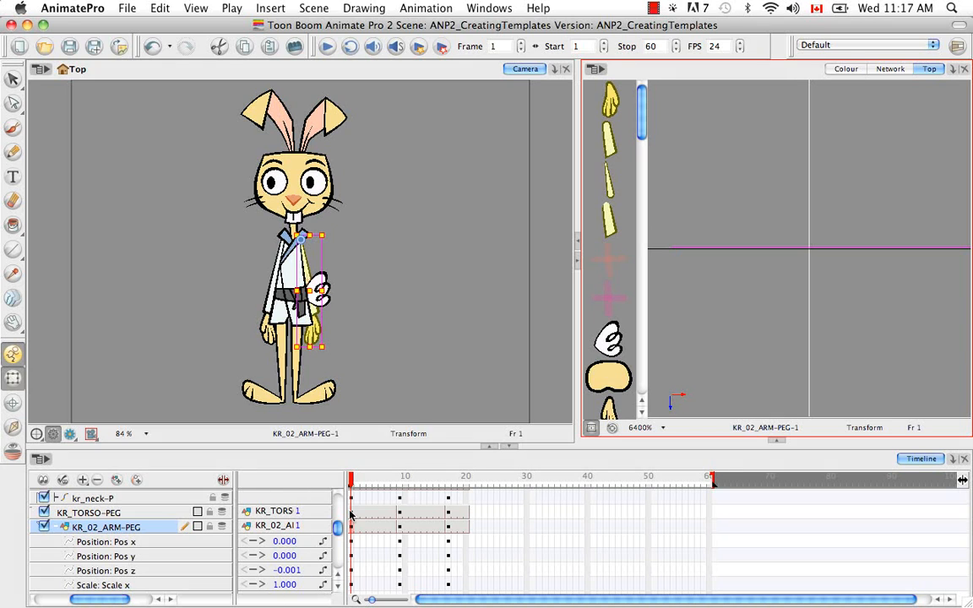
click(758, 314)
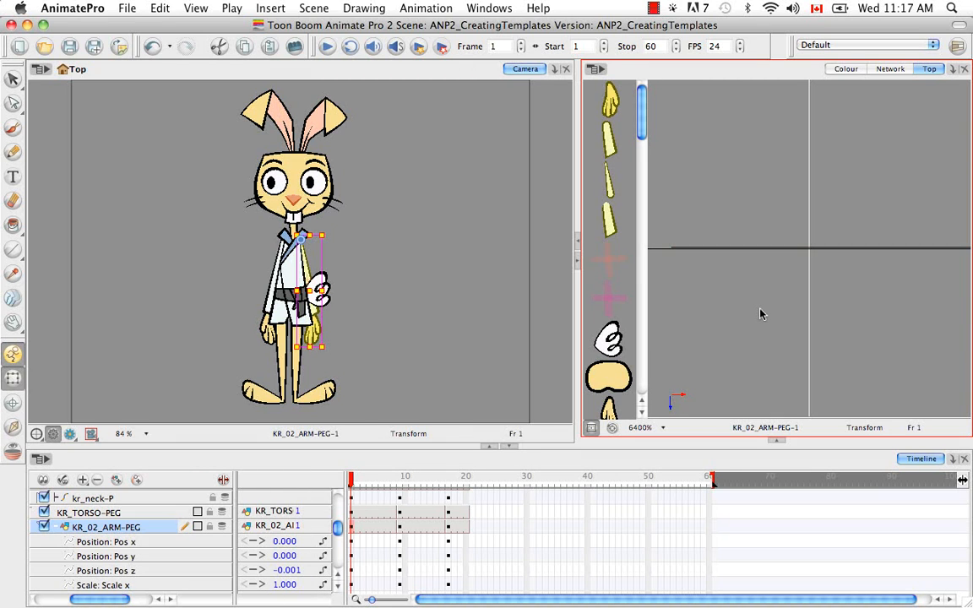
key(super+minus)
key(super+minus)
key(super+minus)
key(super+minus)
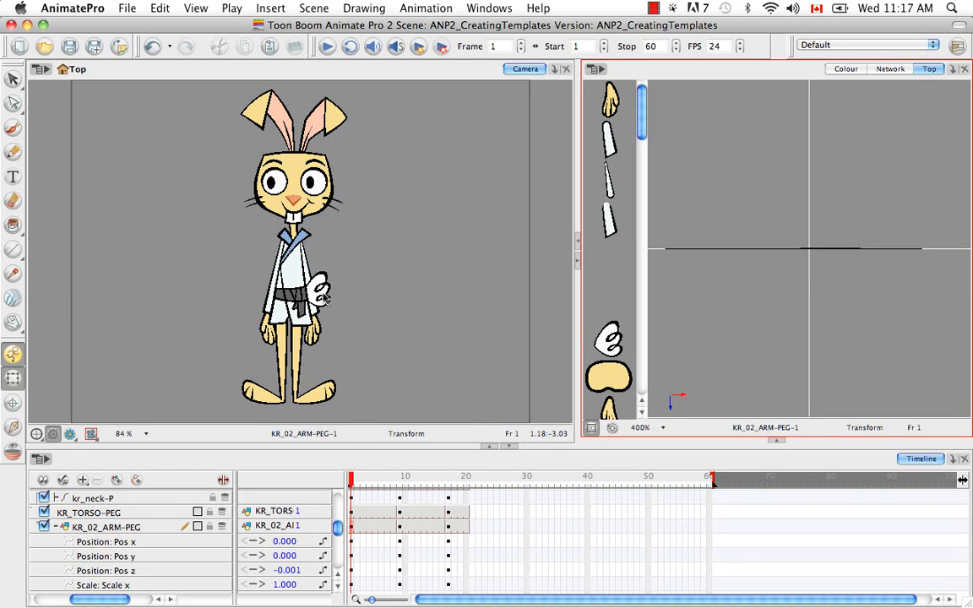
Select the rabbit's tail, collapse the KR_02_ARM-PEG parameters and locate the kr_tail layer in the timeline
click(321, 291)
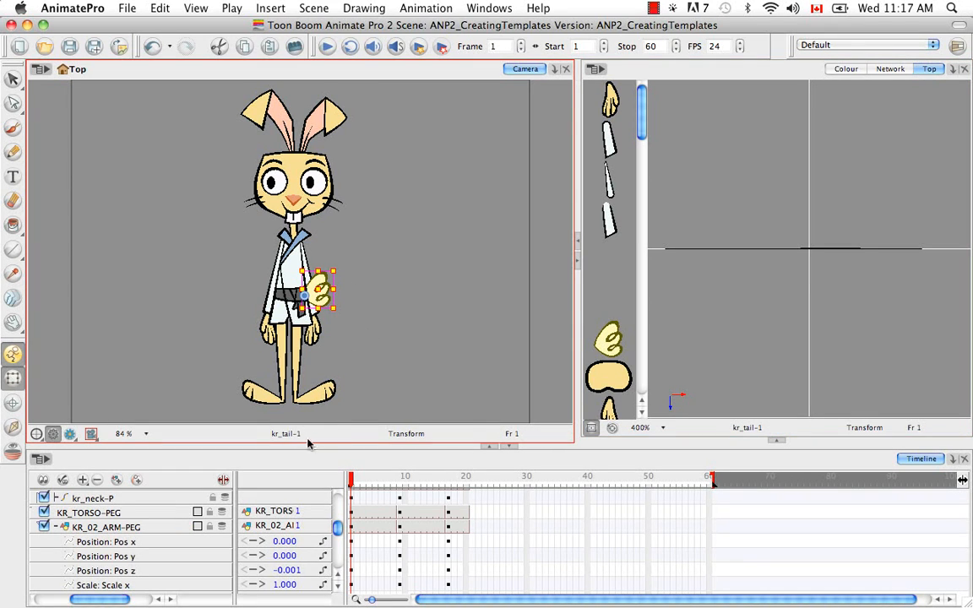
click(56, 527)
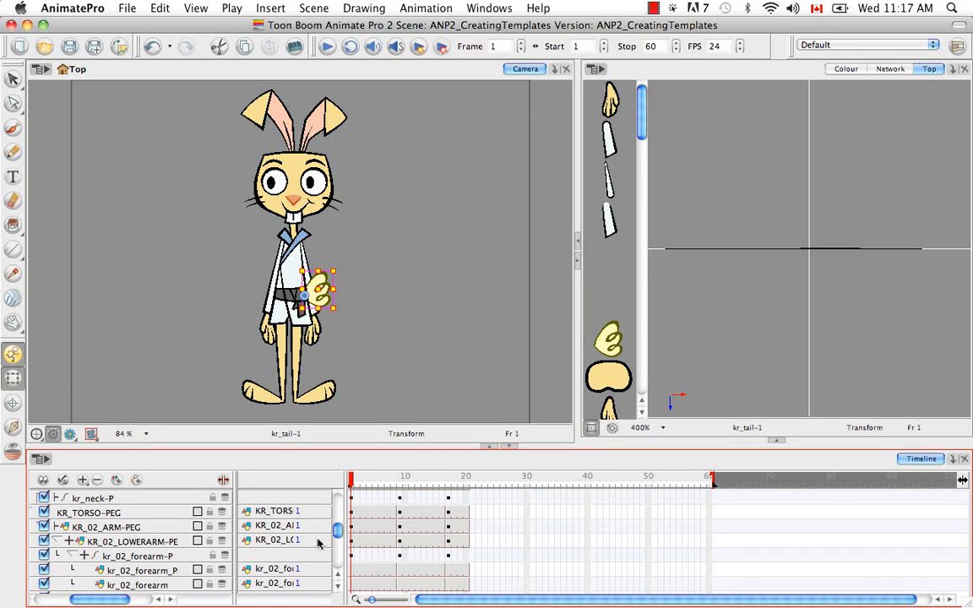
drag(337, 531, 338, 528)
drag(337, 522, 335, 547)
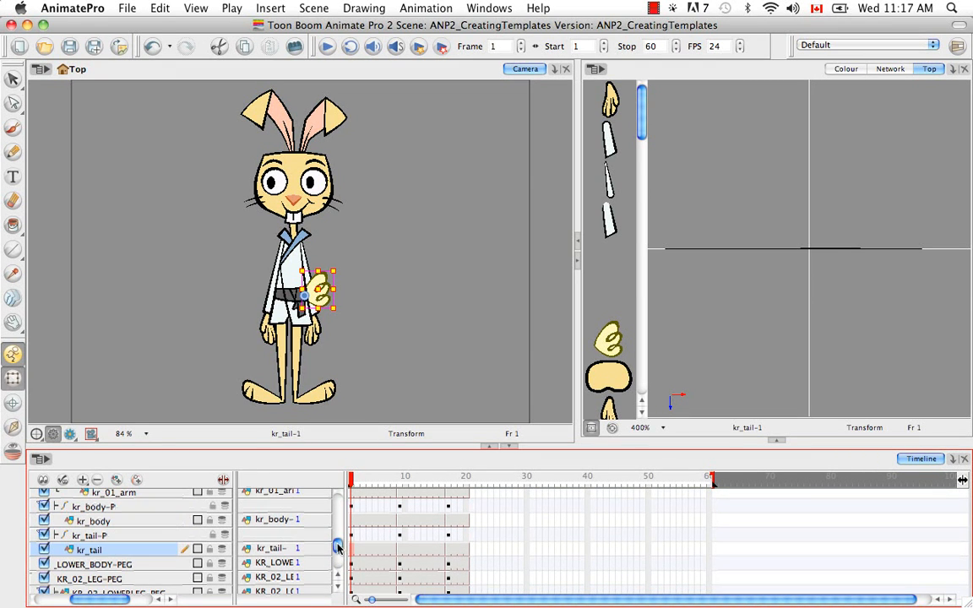
drag(100, 599, 88, 599)
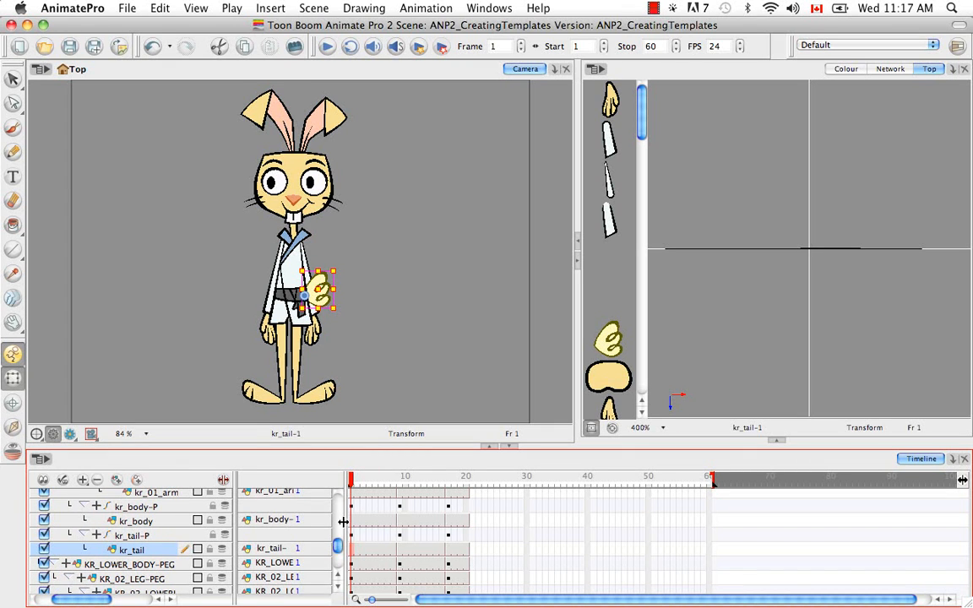
Move the selection up to the parent peg kr_tail-P and expand its function parameters
key(b)
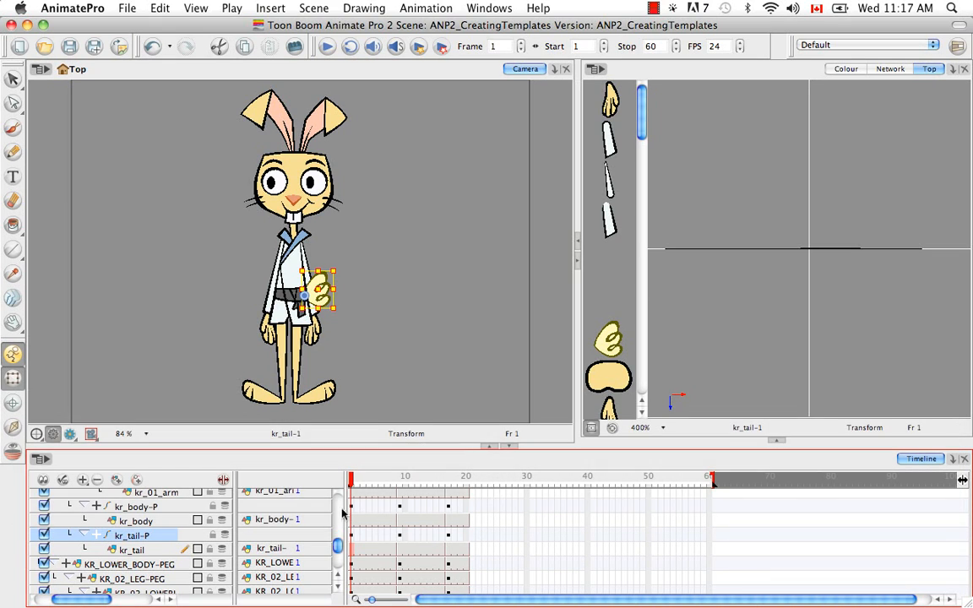
click(95, 538)
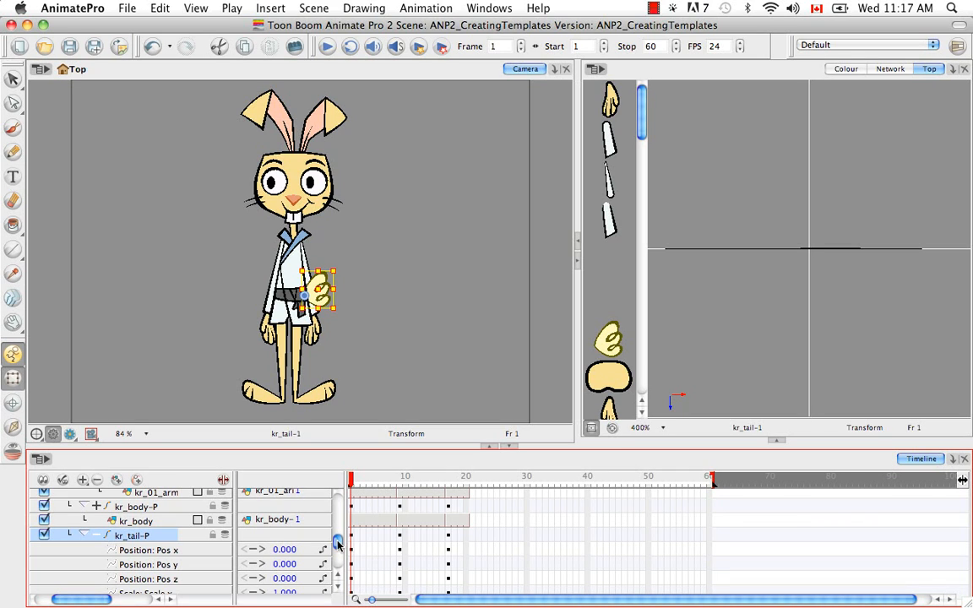
drag(338, 545, 339, 547)
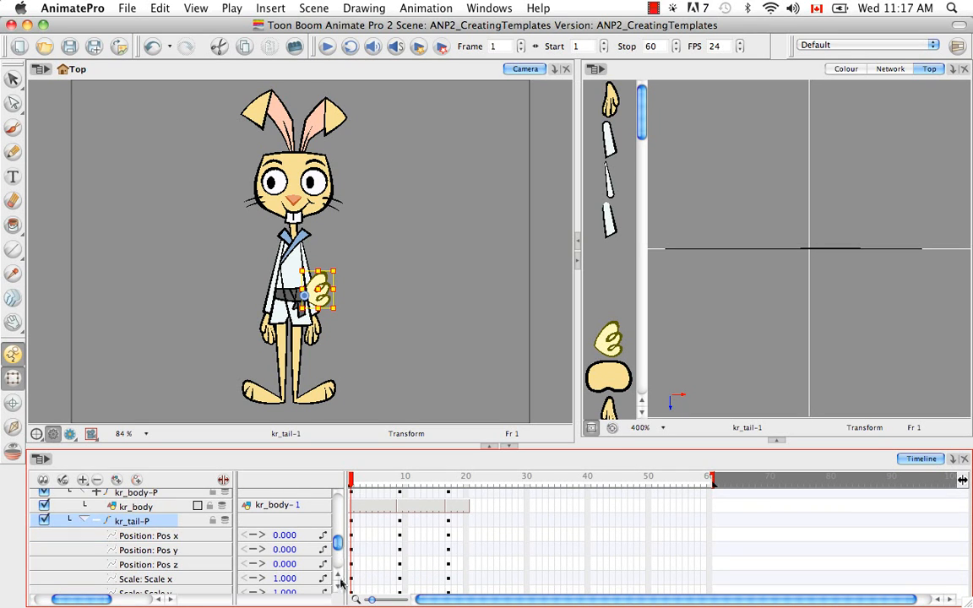
click(339, 589)
click(339, 589)
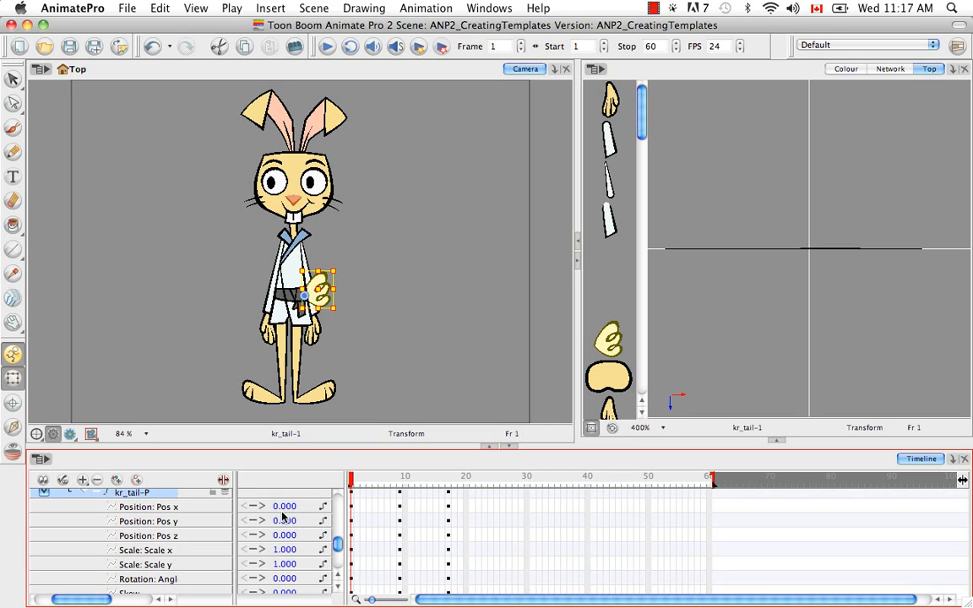
Nudge the tail peg kr_tail-P backward in depth to a Pos z of -0.001 at frame 1
click(347, 434)
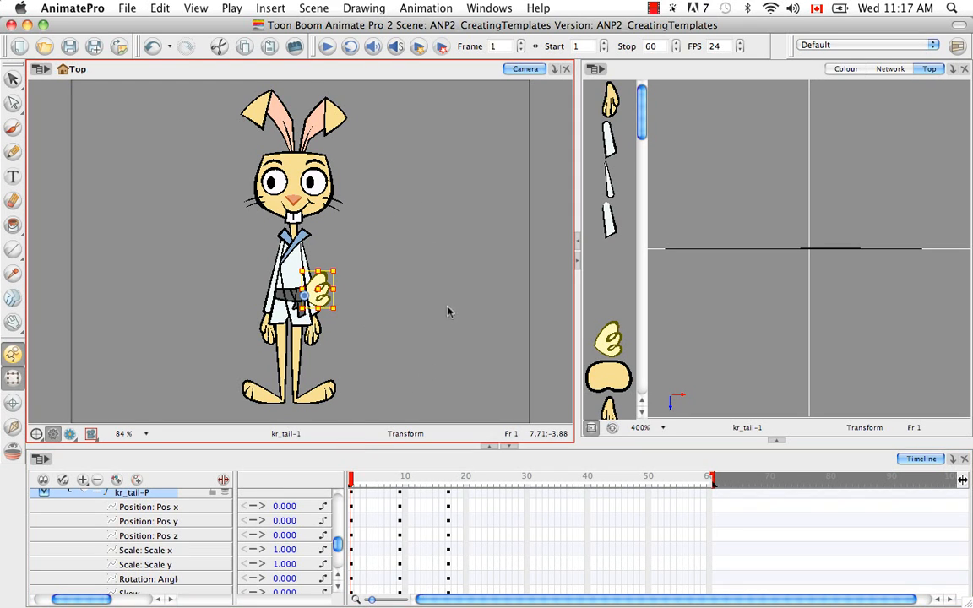
key(alt)
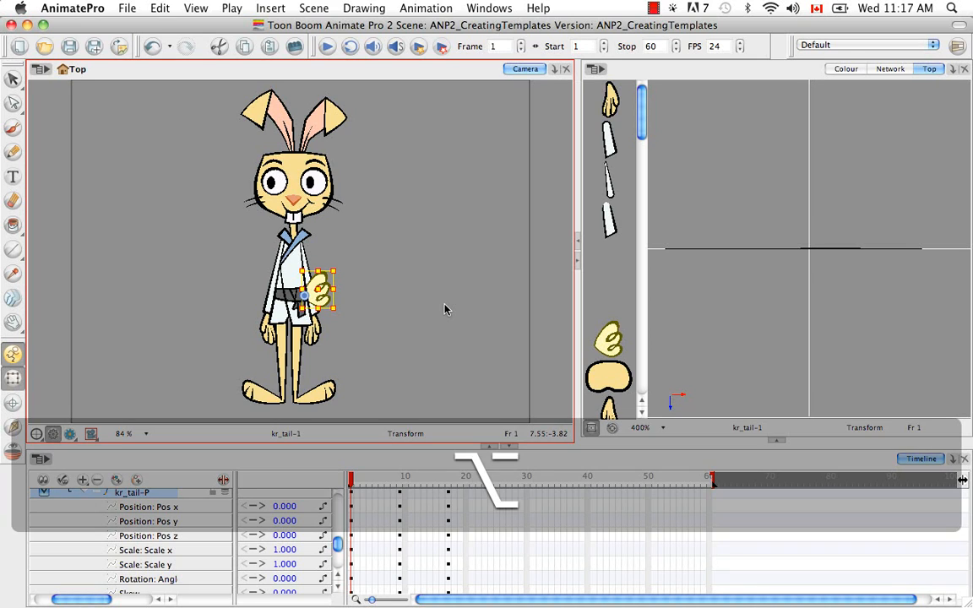
key(alt+Up)
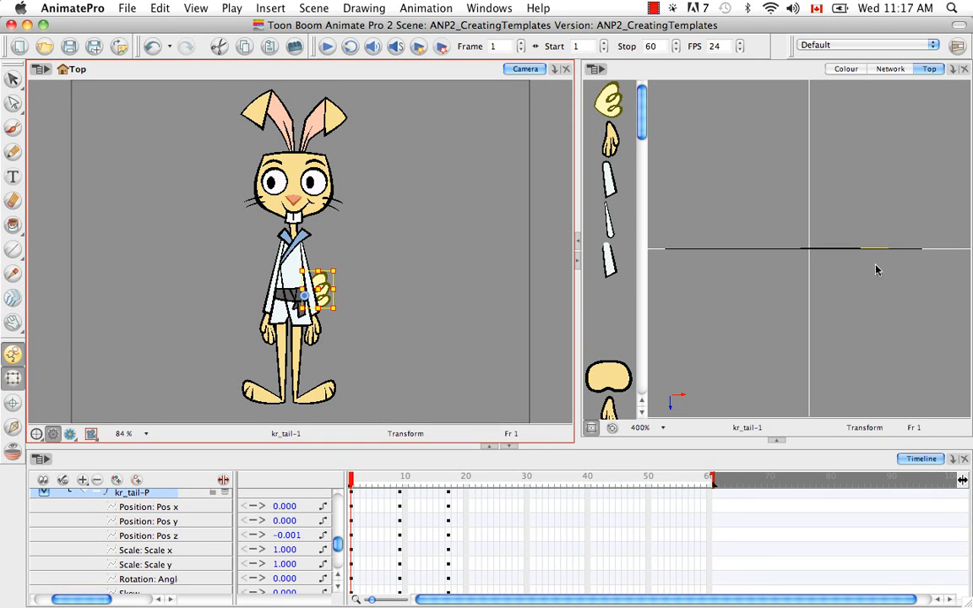
Examine the tail's depth relative to the other layers in the Top view at 3200%, with the tail selected
click(873, 312)
key(super+equal)
key(super+equal)
key(super+equal)
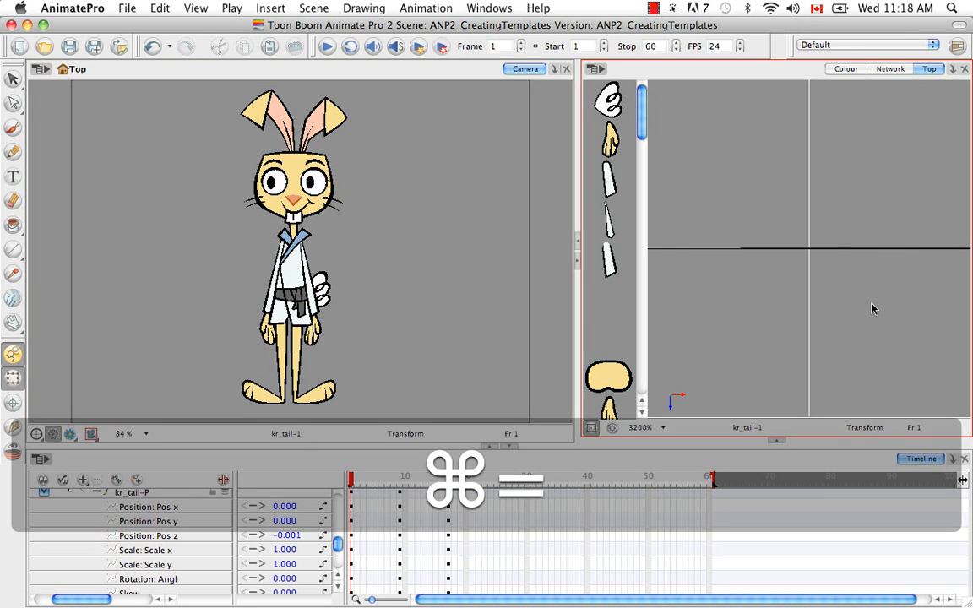
key(space)
drag(843, 279, 722, 298)
drag(791, 298, 750, 296)
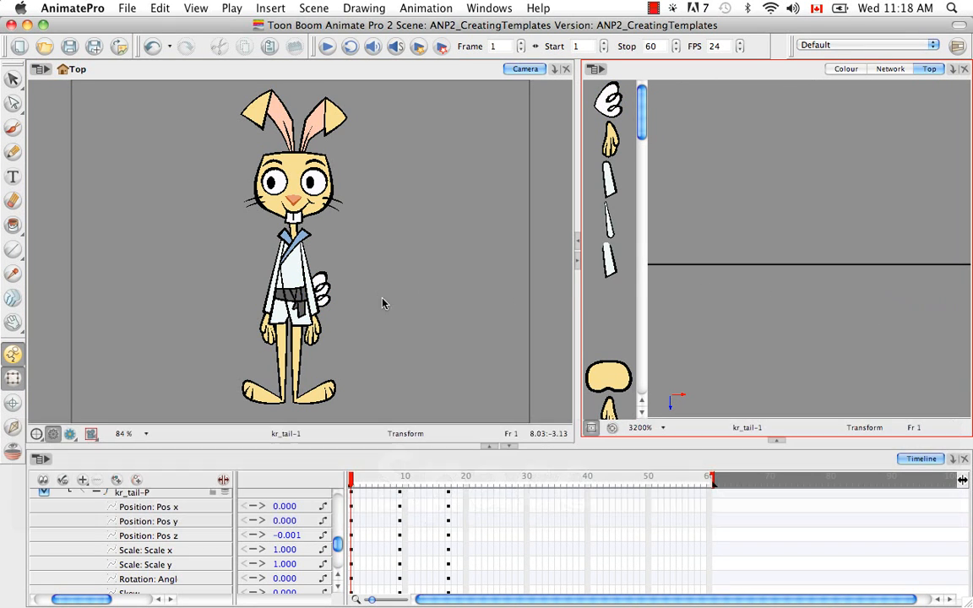
click(322, 298)
key(space)
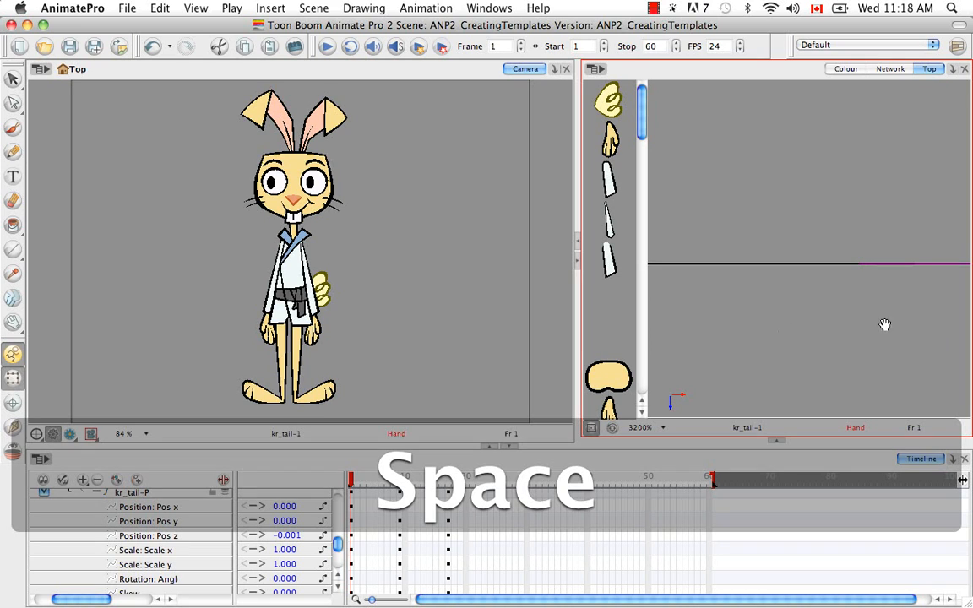
drag(830, 333, 741, 339)
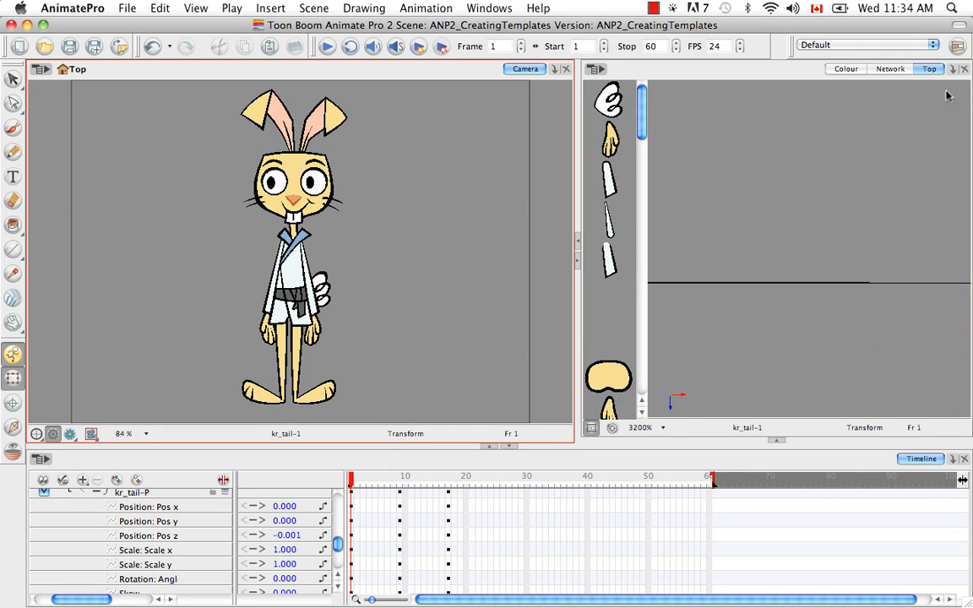
Return to the Network view, collapse the kr_tail-P parameters and hide the timeline's parameter values
click(890, 68)
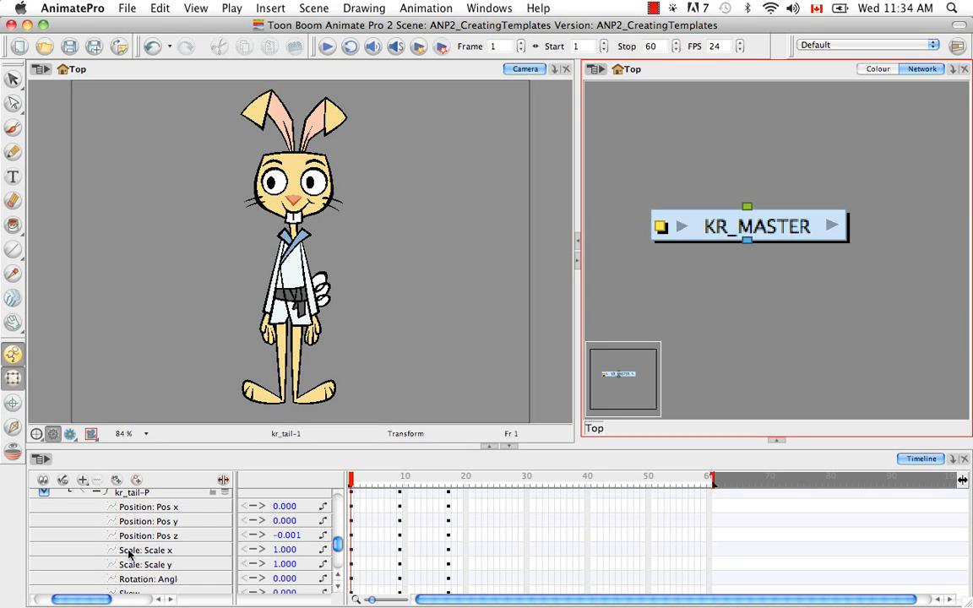
click(97, 492)
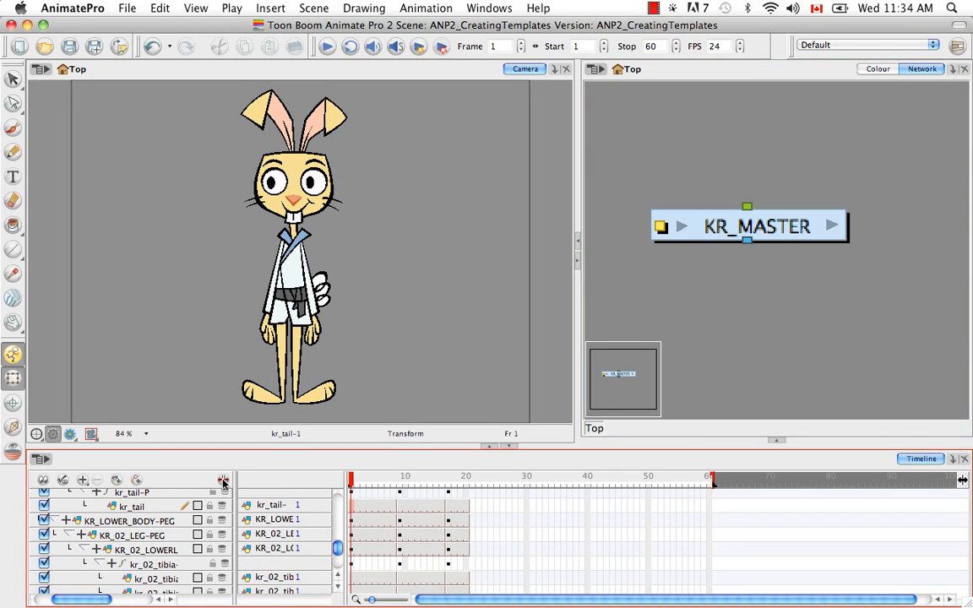
click(223, 481)
drag(223, 549, 227, 494)
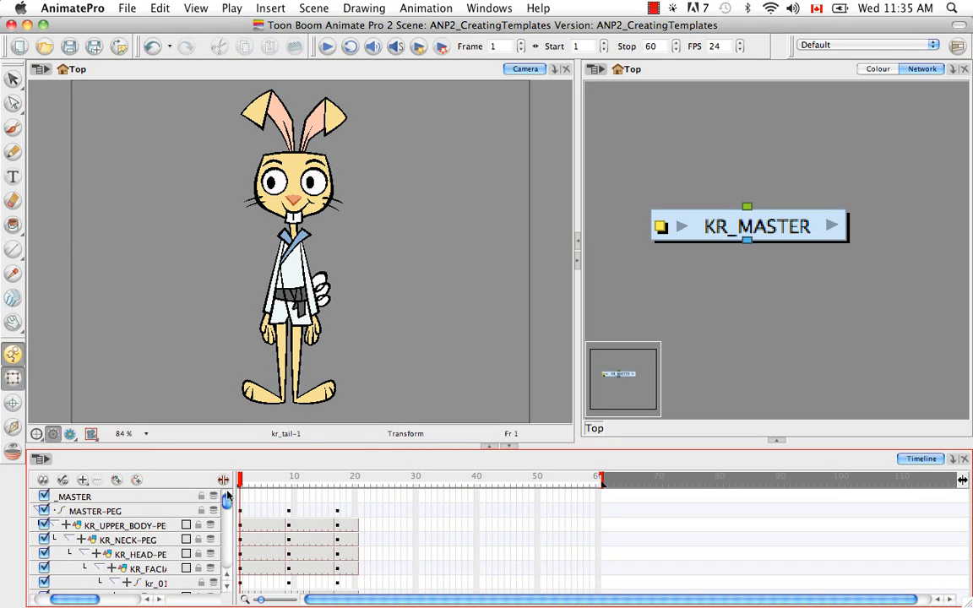
Show the Library and enable the right to modify for the Animate Pro Library
drag(79, 599, 64, 599)
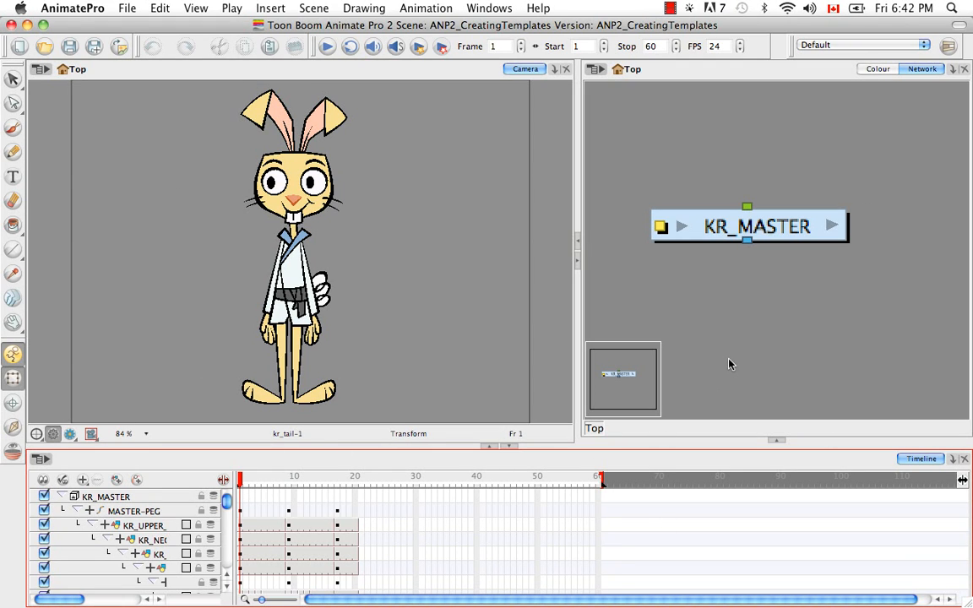
click(776, 440)
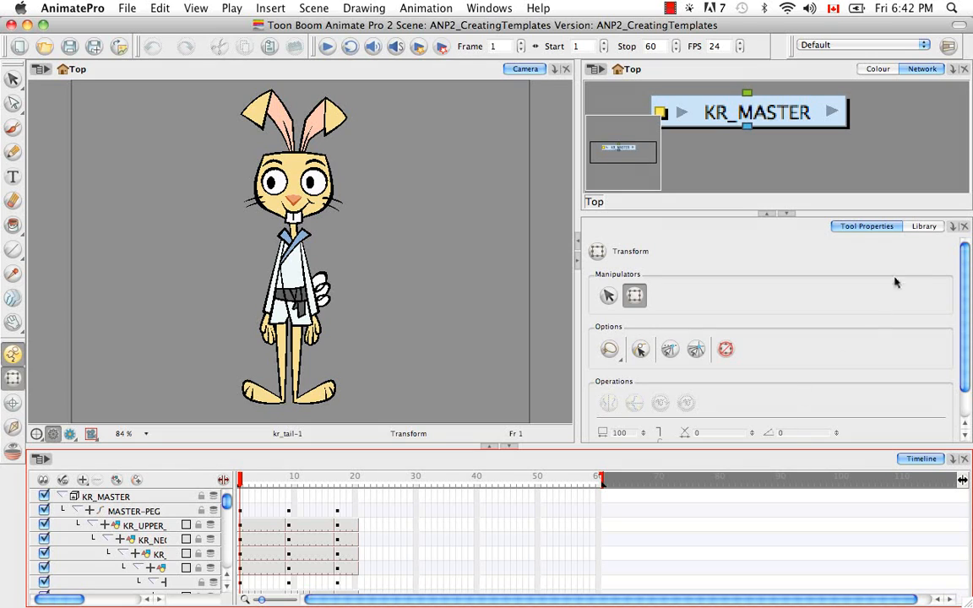
click(924, 226)
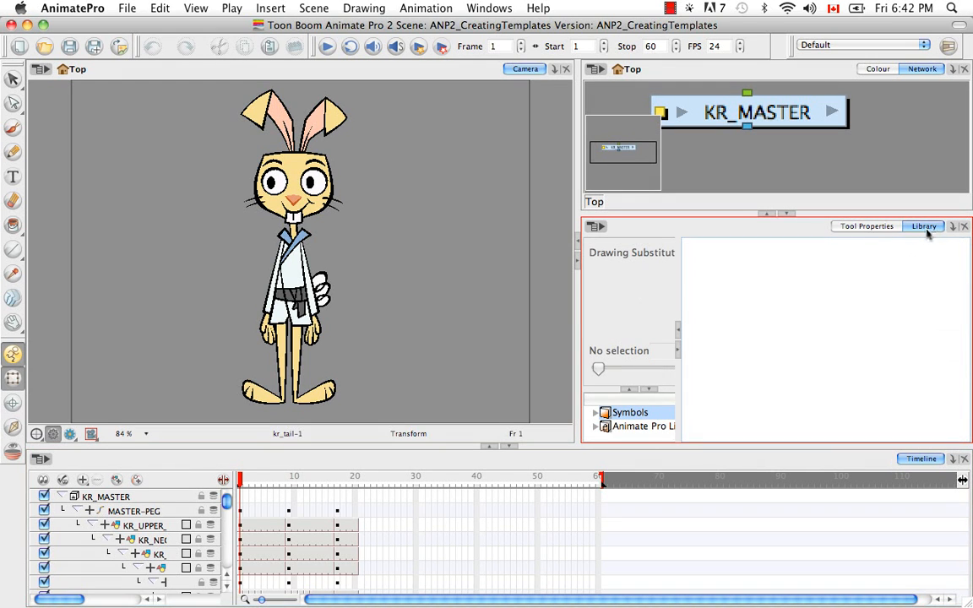
click(632, 428)
right_click(632, 428)
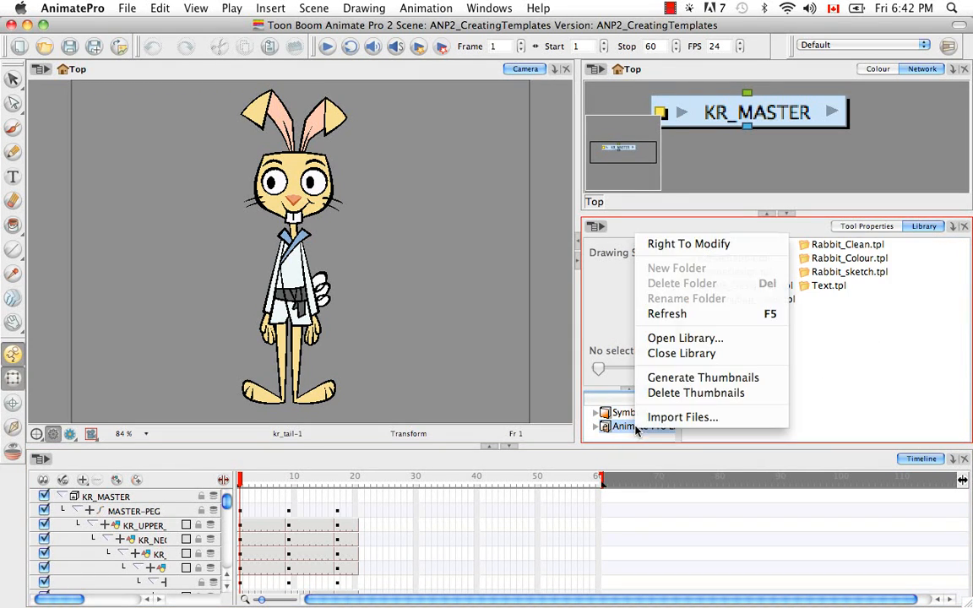
click(755, 245)
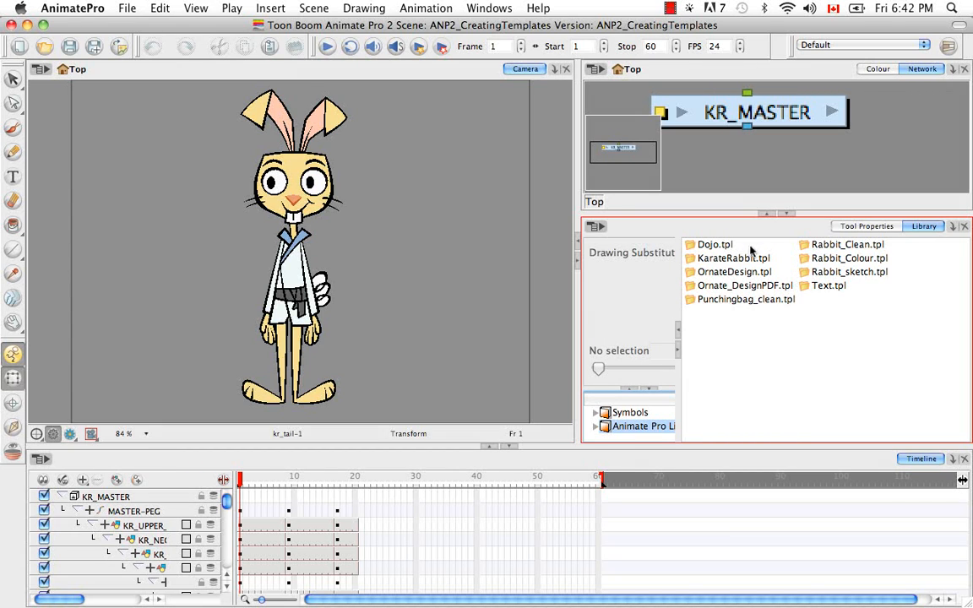
Create a new folder named KarateRabbit inside the Animate Pro Library
right_click(607, 428)
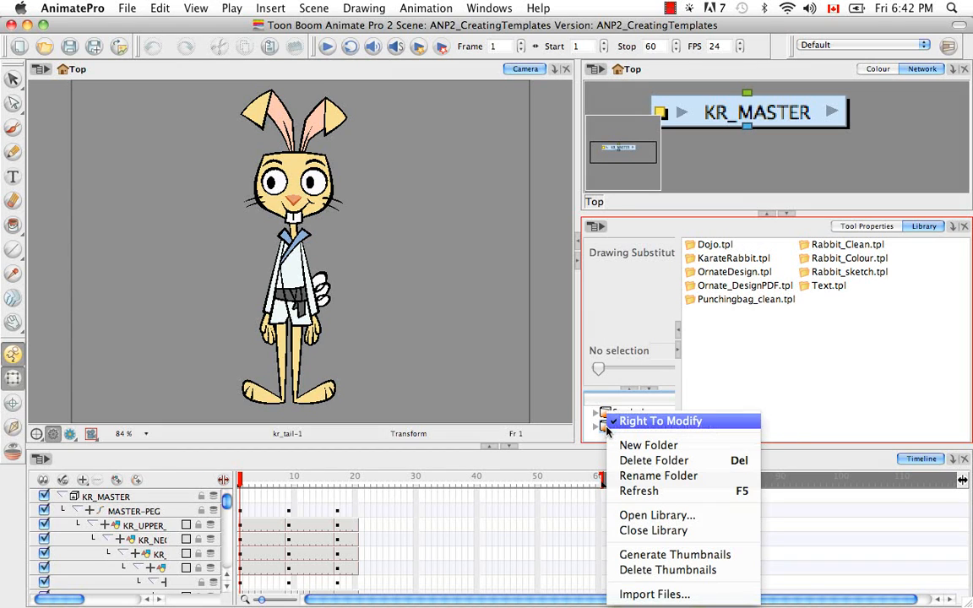
click(654, 443)
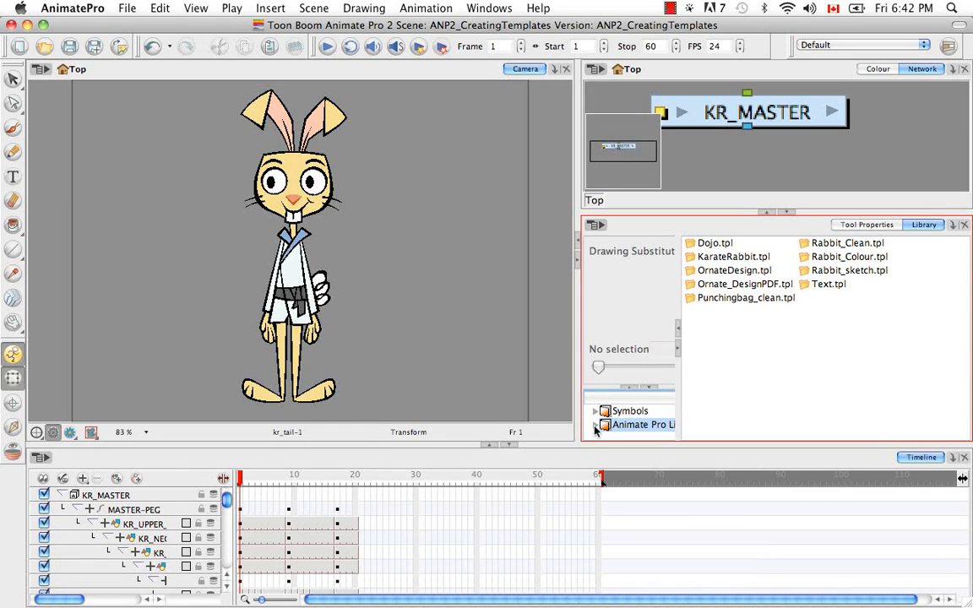
click(595, 425)
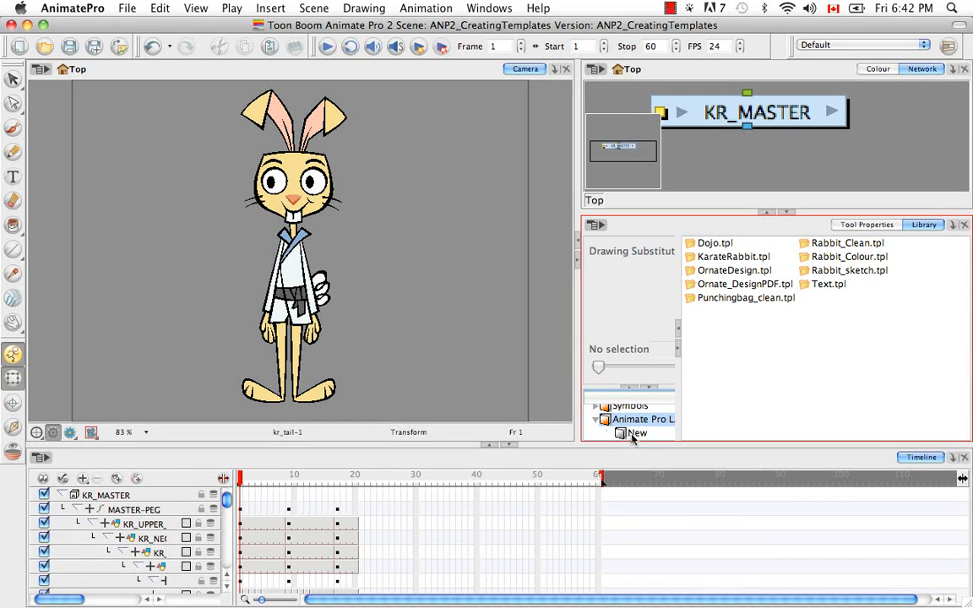
click(637, 434)
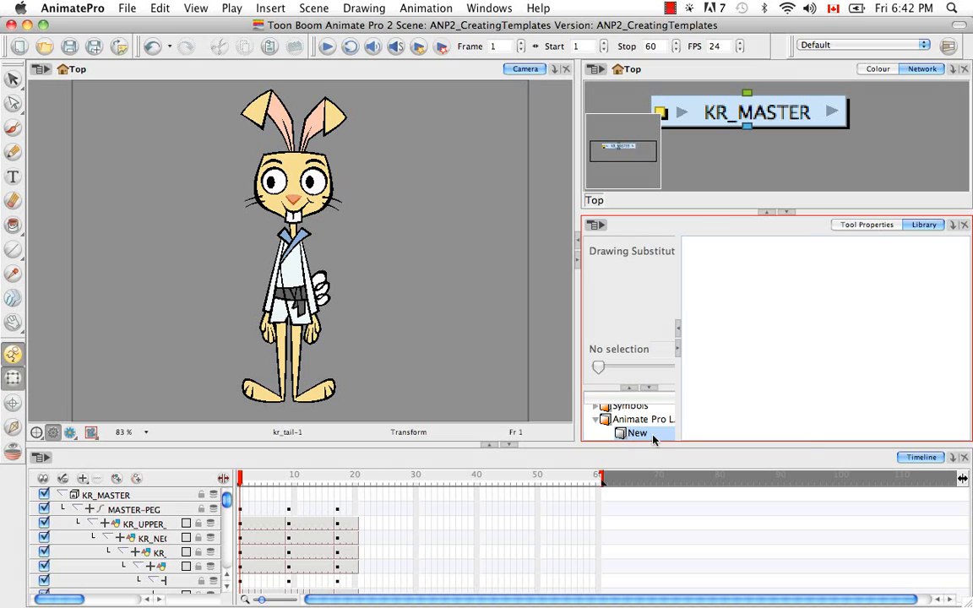
right_click(637, 433)
click(676, 308)
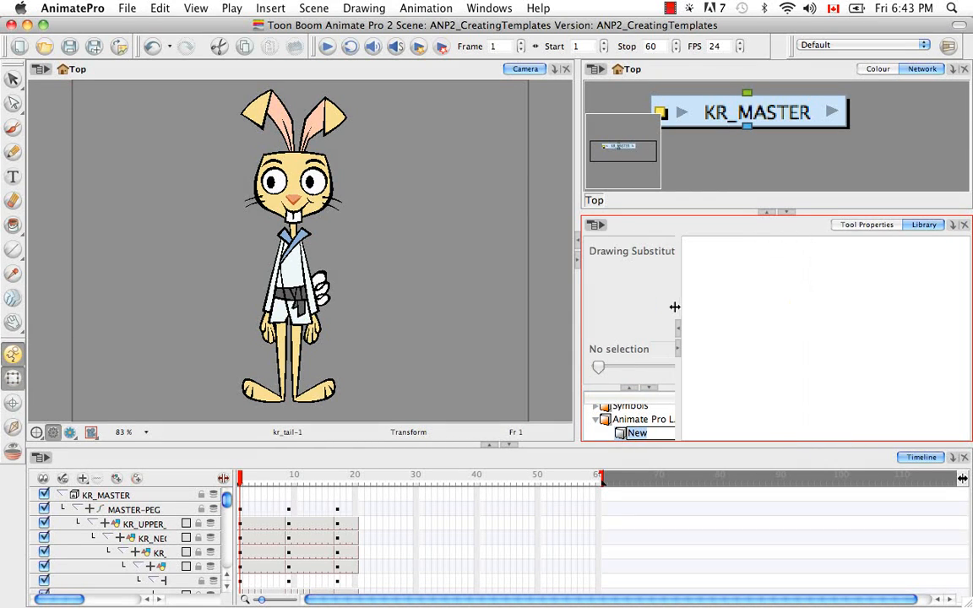
key(BackSpace)
text(KarateRabb)
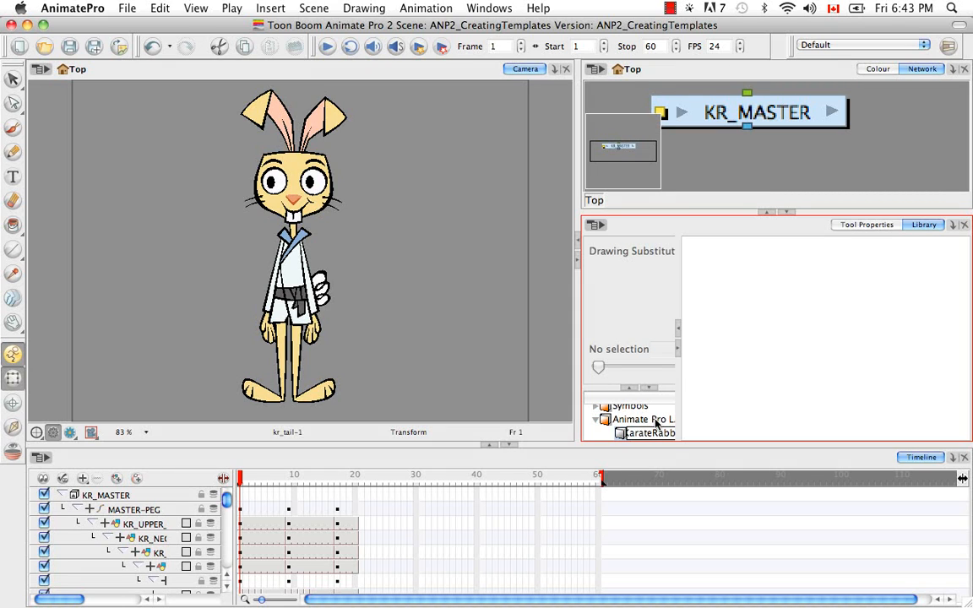
key(Return)
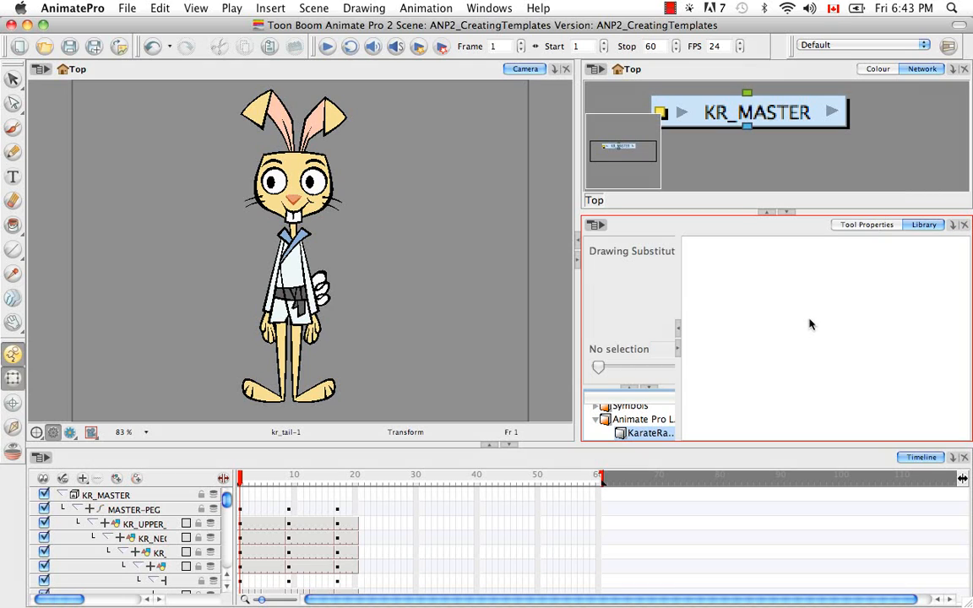
Copy the KR_MASTER group from the network into the KarateRabbit library folder as a template
click(780, 114)
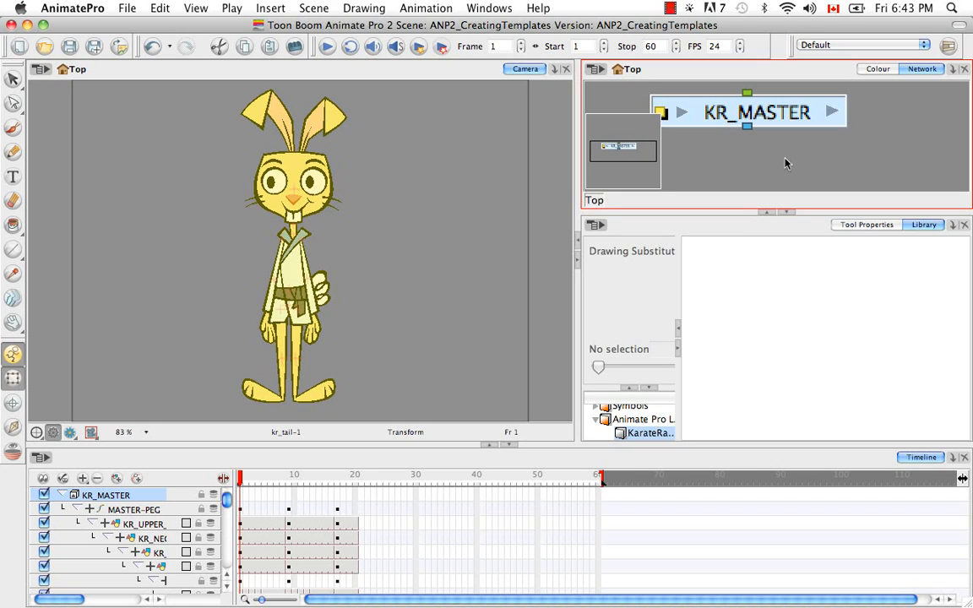
key(super+c)
click(791, 353)
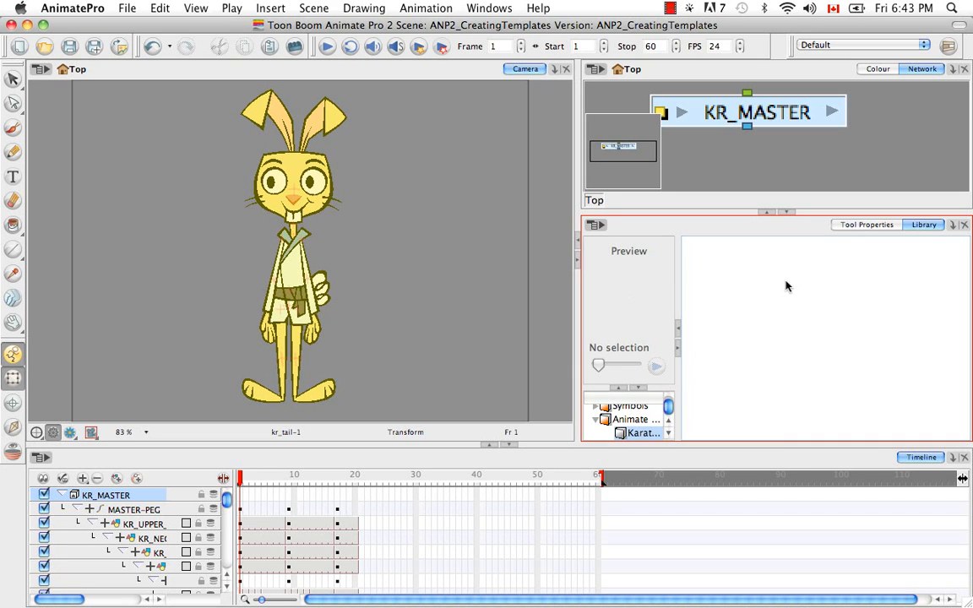
key(super+v)
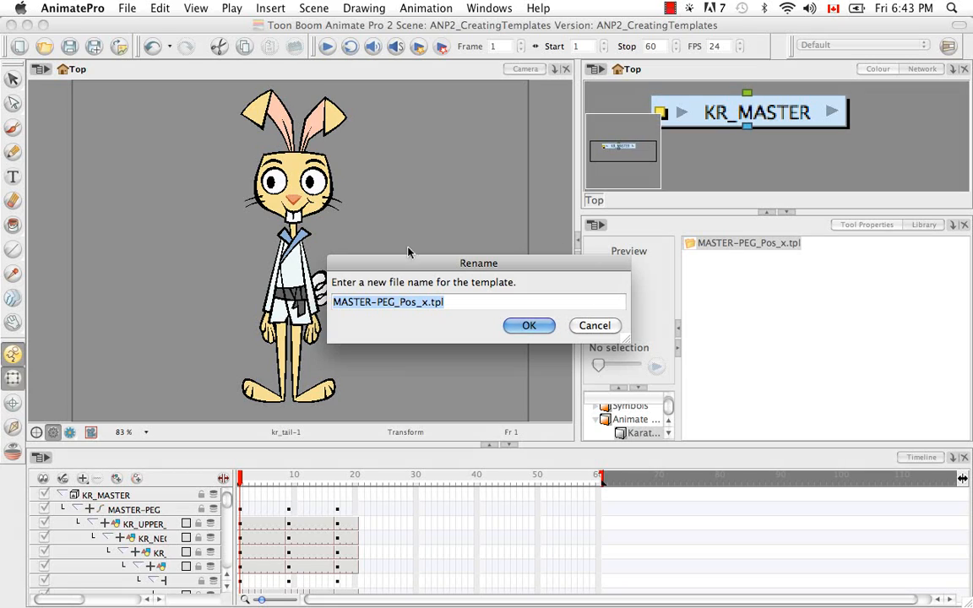
Name the pasted template KR_MASTER.tpl and accept the name
click(430, 304)
key(BackSpace)
key(BackSpace)
key(BackSpace)
key(BackSpace)
key(BackSpace)
key(BackSpace)
key(BackSpace)
key(BackSpace)
key(BackSpace)
key(BackSpace)
key(BackSpace)
key(BackSpace)
key(BackSpace)
key(BackSpace)
key(BackSpace)
key(BackSpace)
text(KR_MA)
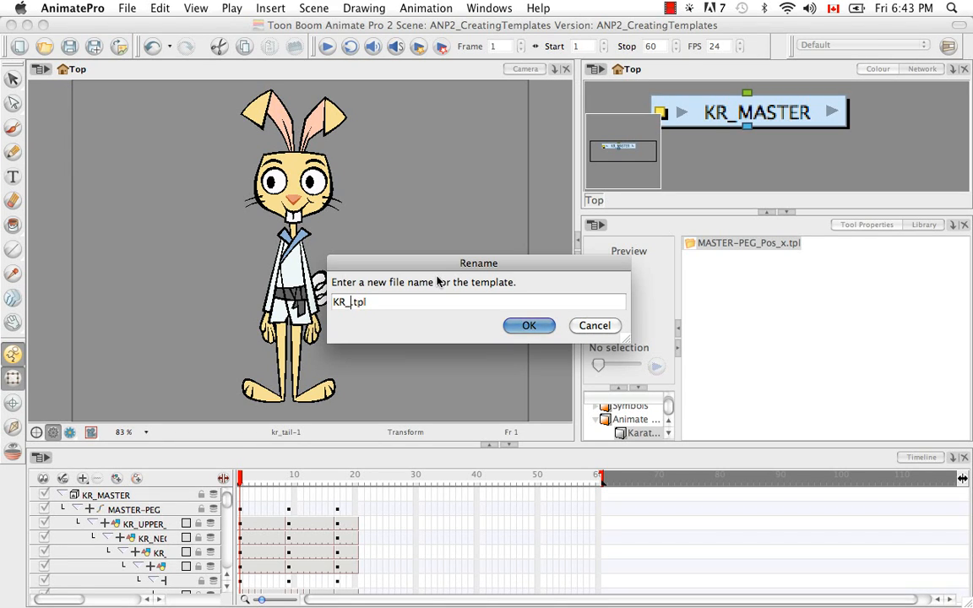
text(STER)
click(531, 328)
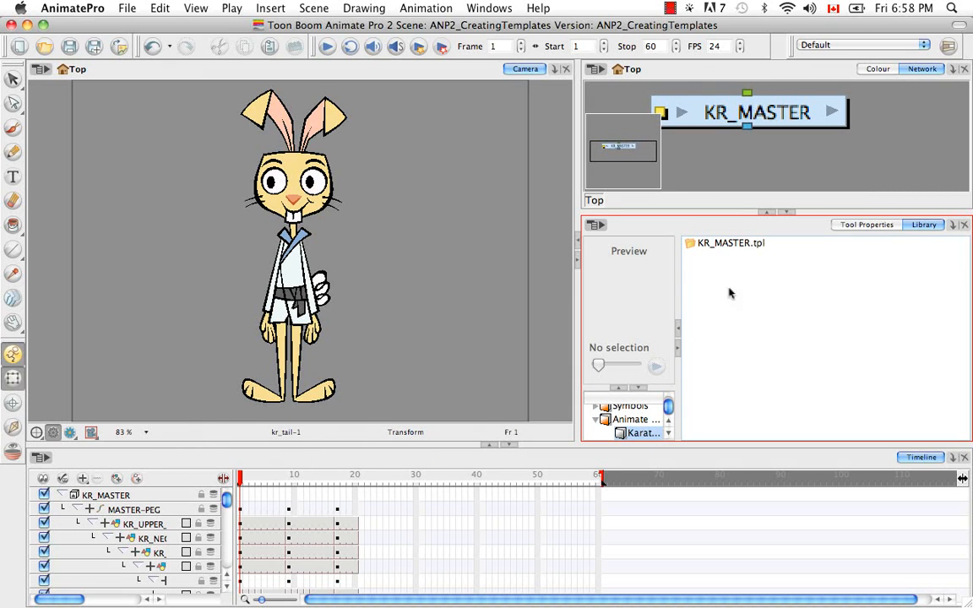
Duplicate the KR_MASTER.tpl template within the KarateRabbit library folder
click(731, 244)
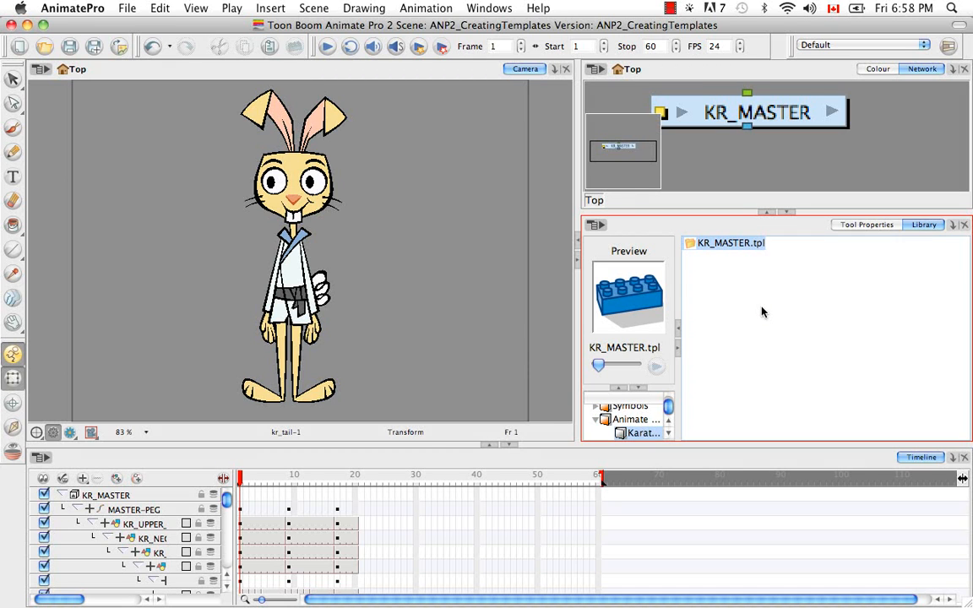
key(super)
key(super+c)
click(763, 315)
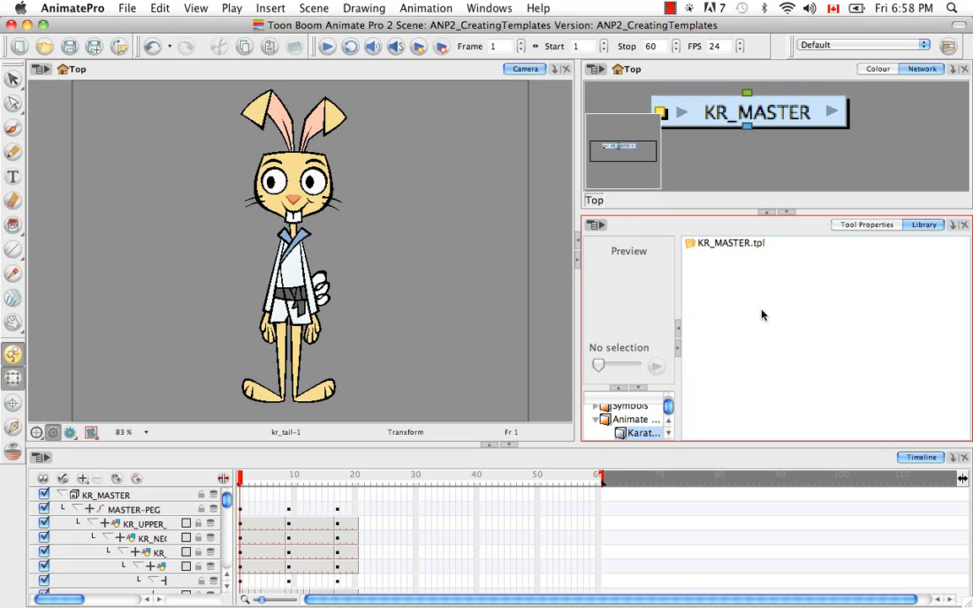
key(super+v)
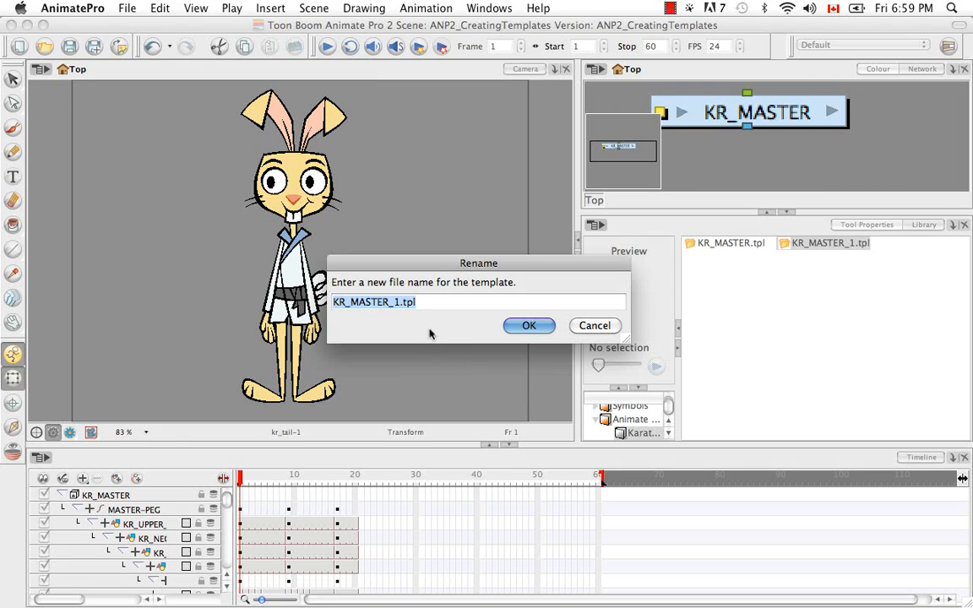
Name the duplicated template KR_FULLFRONT.tpl and accept the name
click(480, 309)
key(Left)
key(Left)
key(Left)
key(Left)
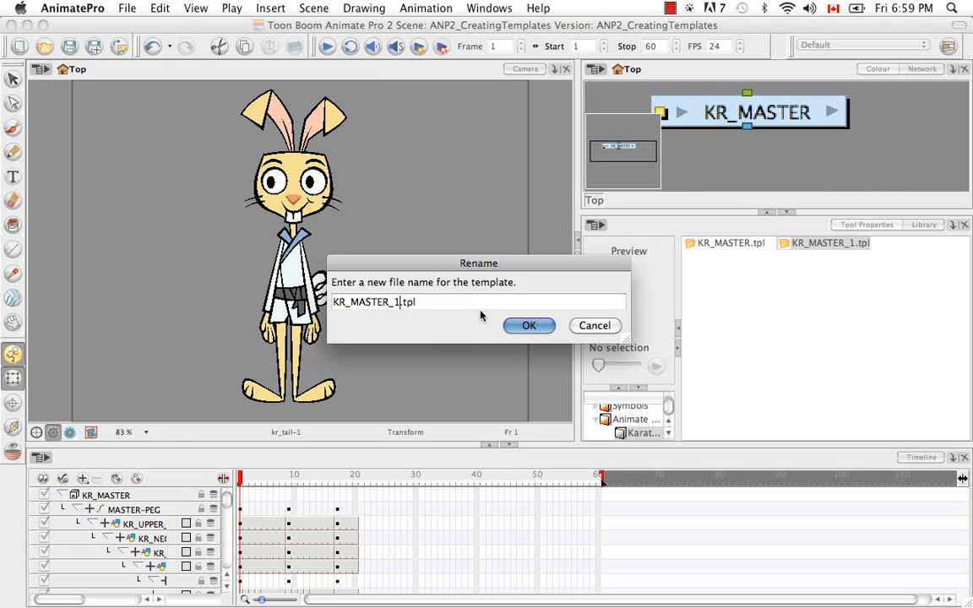
key(BackSpace)
key(BackSpace)
key(BackSpace)
key(BackSpace)
key(BackSpace)
key(BackSpace)
key(BackSpace)
key(BackSpace)
text(FULLFRONT)
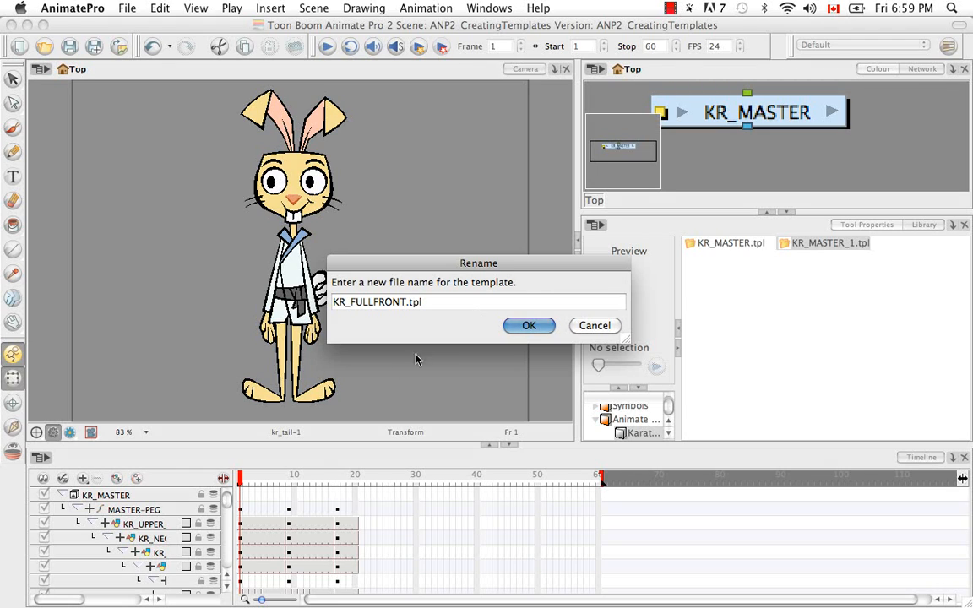
click(528, 325)
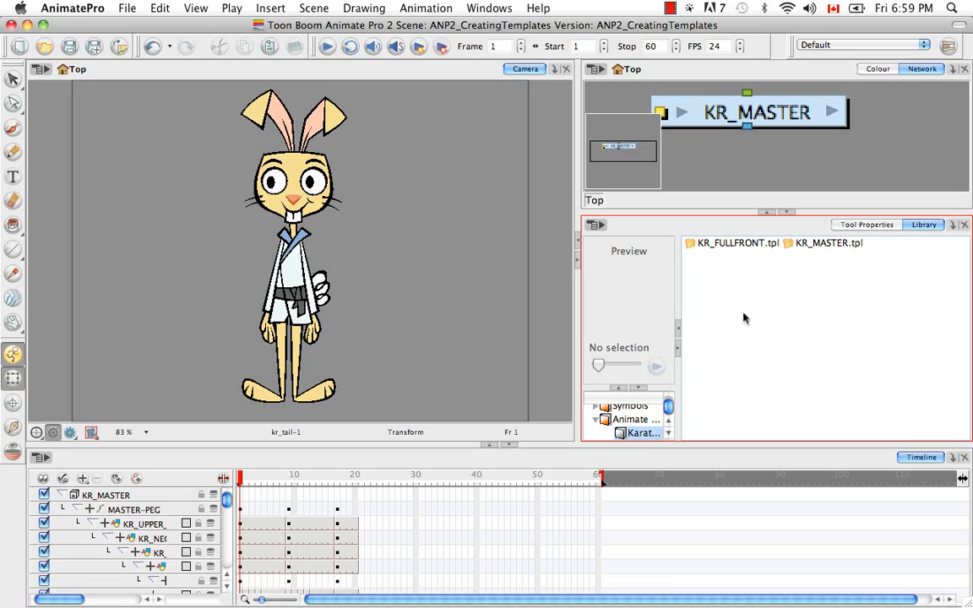
Open the KR_FULLFRONT.tpl template for editing from the KarateRabbit library folder
click(713, 246)
right_click(714, 247)
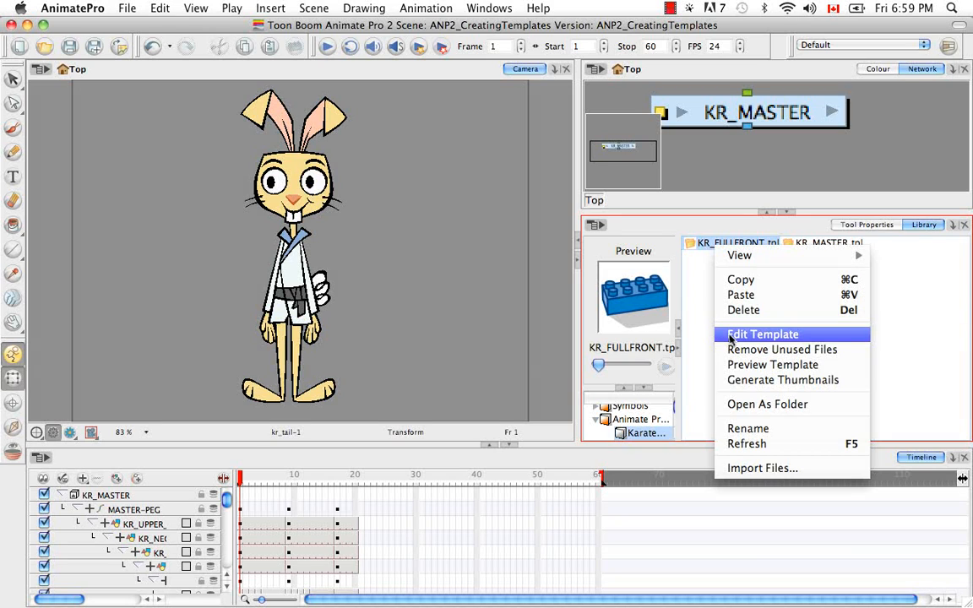
click(763, 335)
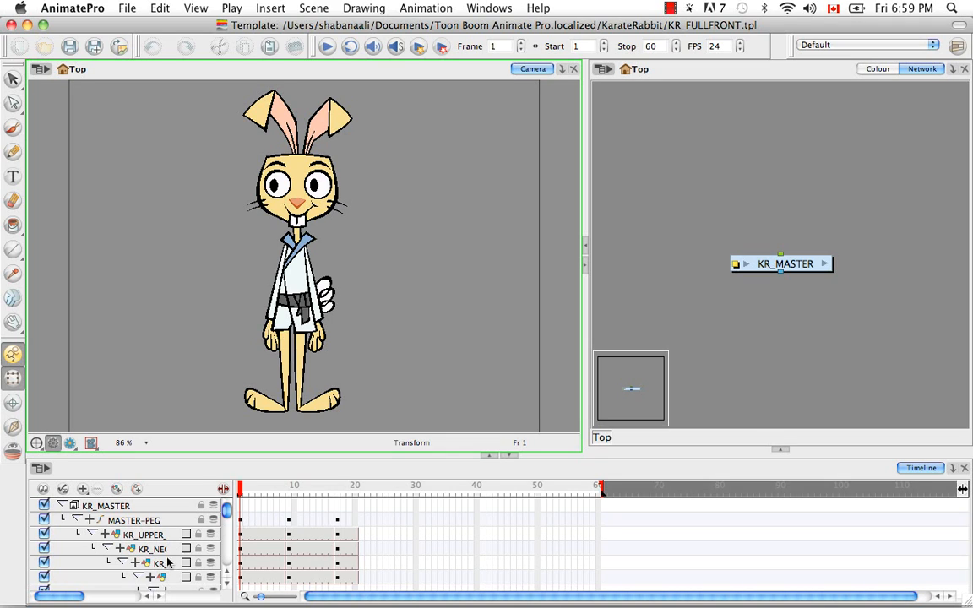
Collapse the MASTER-PEG hierarchy and delete its keyframes and exposure from frame 2 to frame 20
click(77, 520)
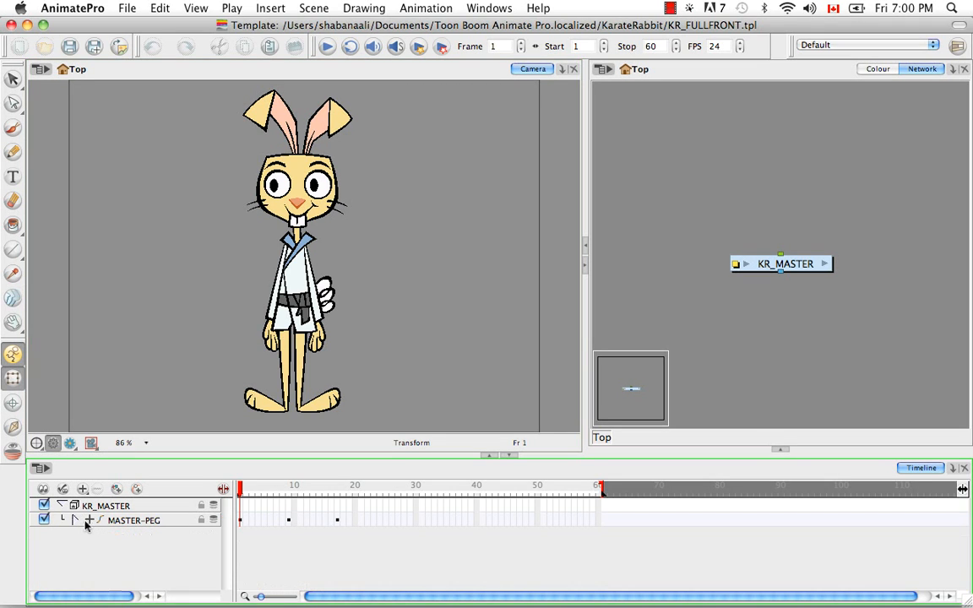
click(247, 521)
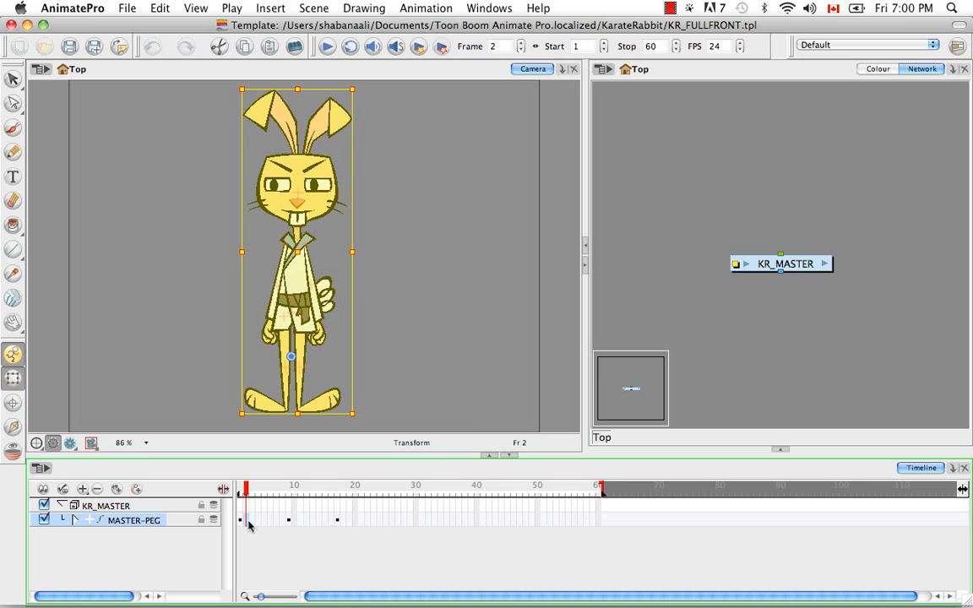
shift+click(355, 521)
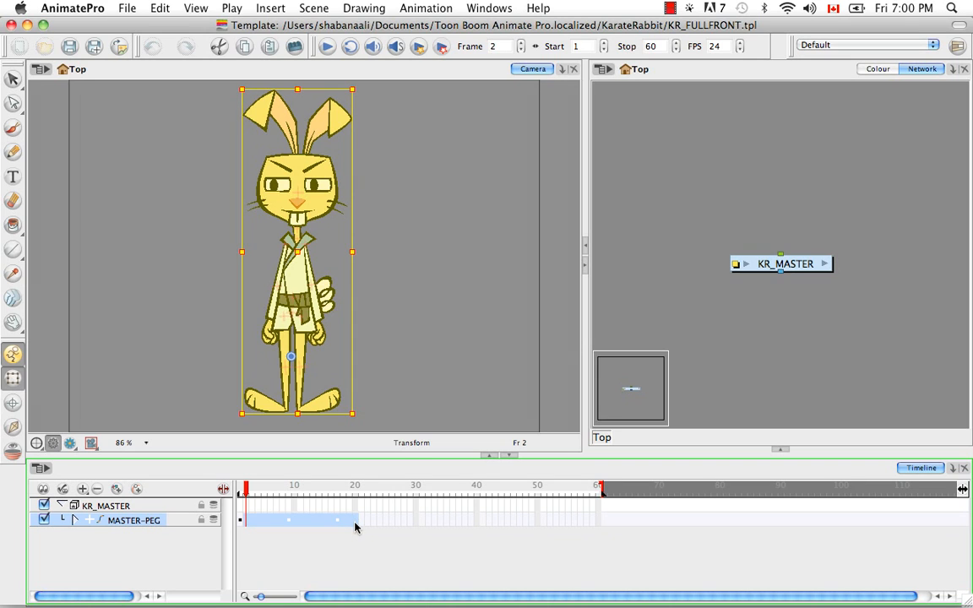
key(Delete)
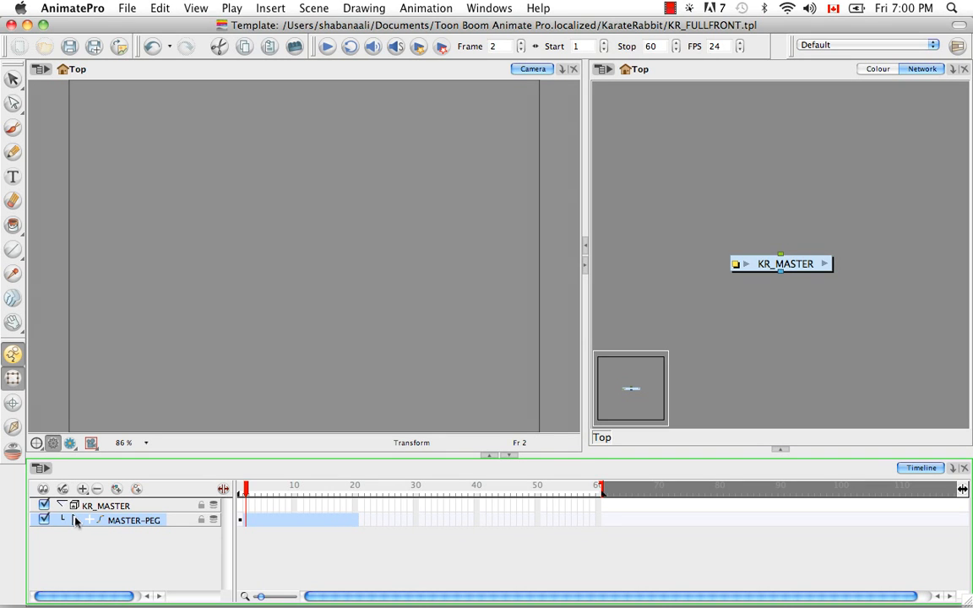
Expand the MASTER-PEG layers to check them and shorten the template to a stop frame of 1
click(76, 520)
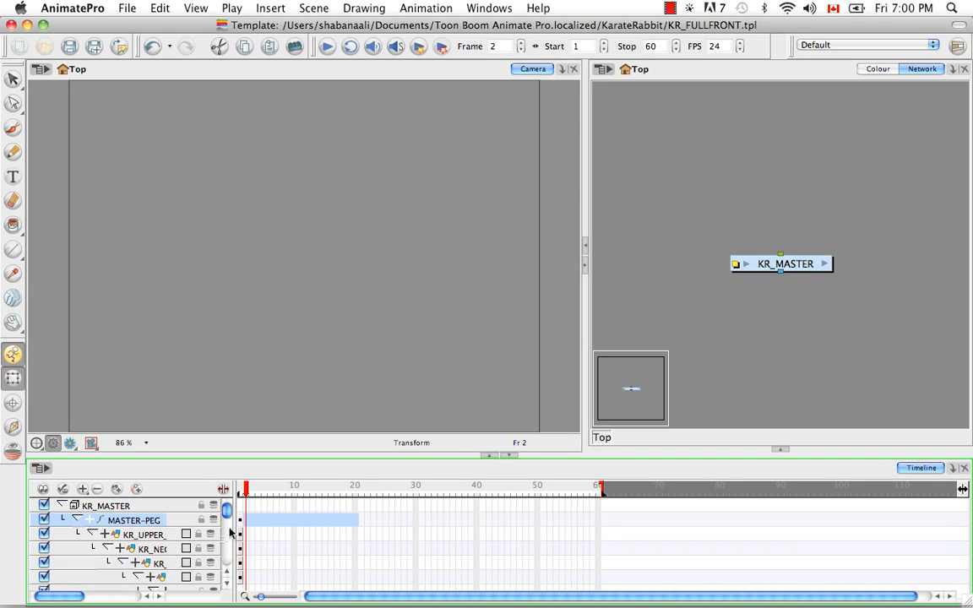
mouse_move(226, 512)
mouse_down()
mouse_move(227, 559)
mouse_move(226, 508)
mouse_up()
drag(601, 490, 242, 493)
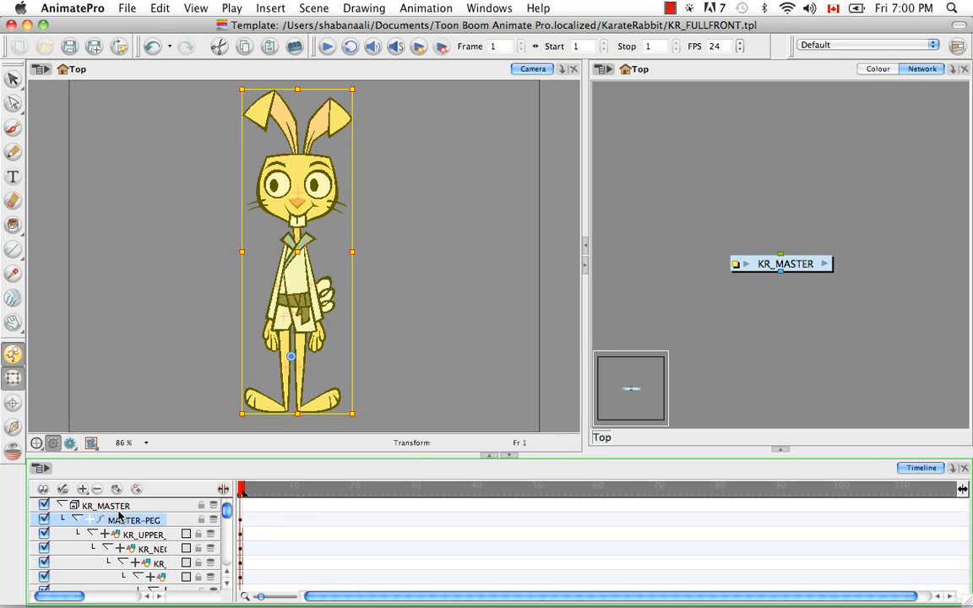
Collapse the KR_MASTER group layer and rename it KR_FULLFRONT
click(60, 505)
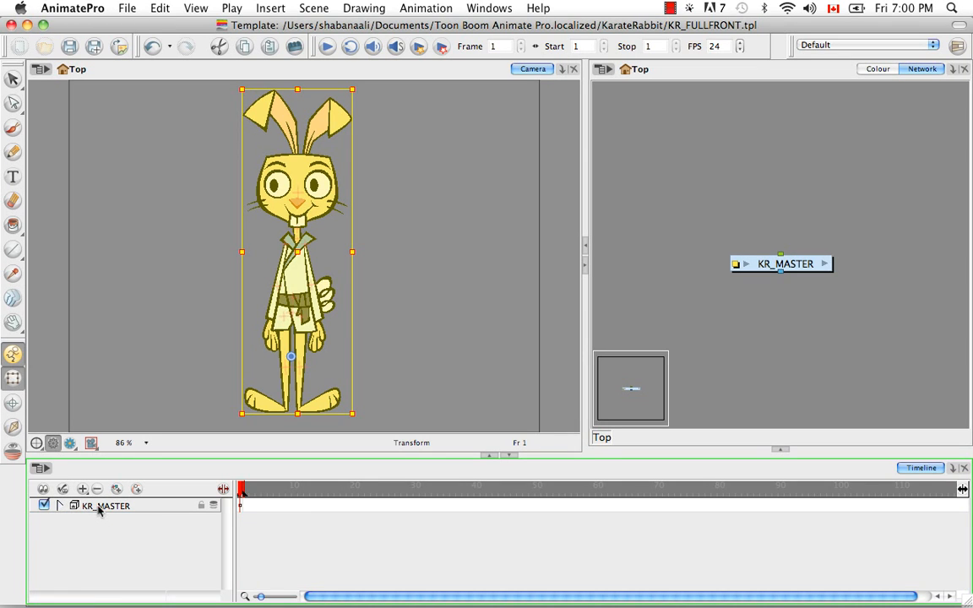
click(101, 510)
double_click(124, 507)
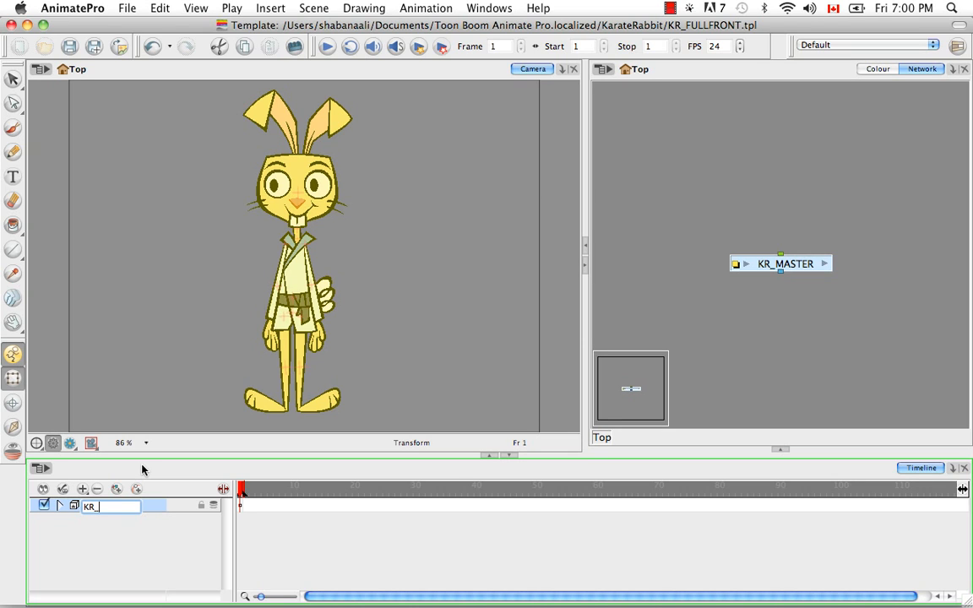
text(KR_FULLFRONT)
key(Return)
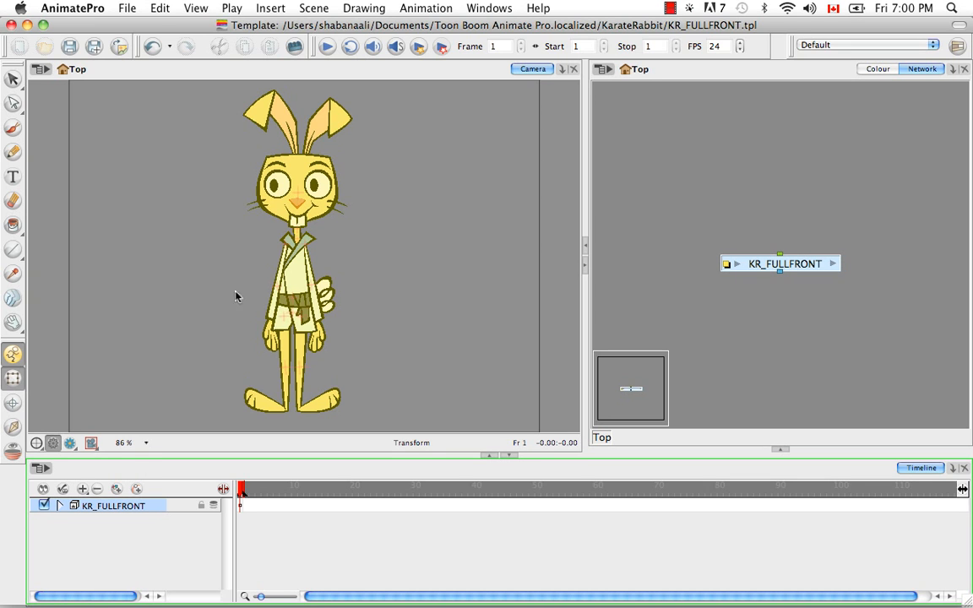
Save the KR_FULLFRONT.tpl template, accepting the action template warning, and close its window
click(70, 47)
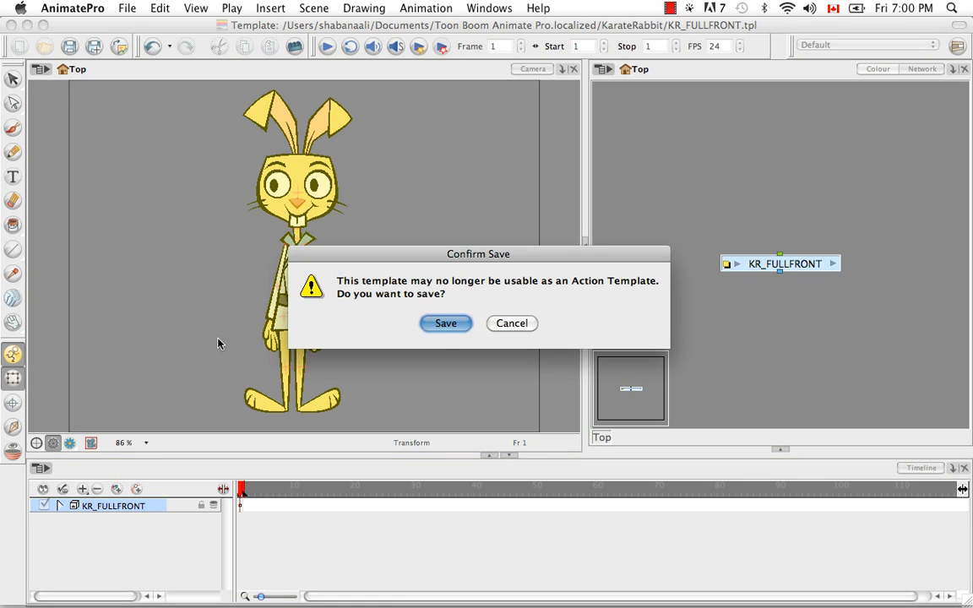
click(445, 324)
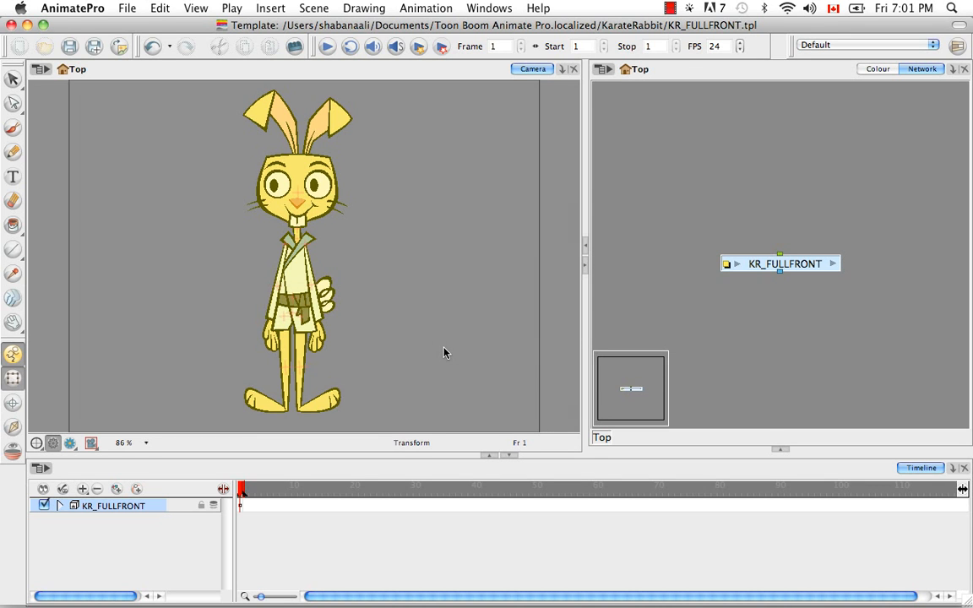
click(11, 25)
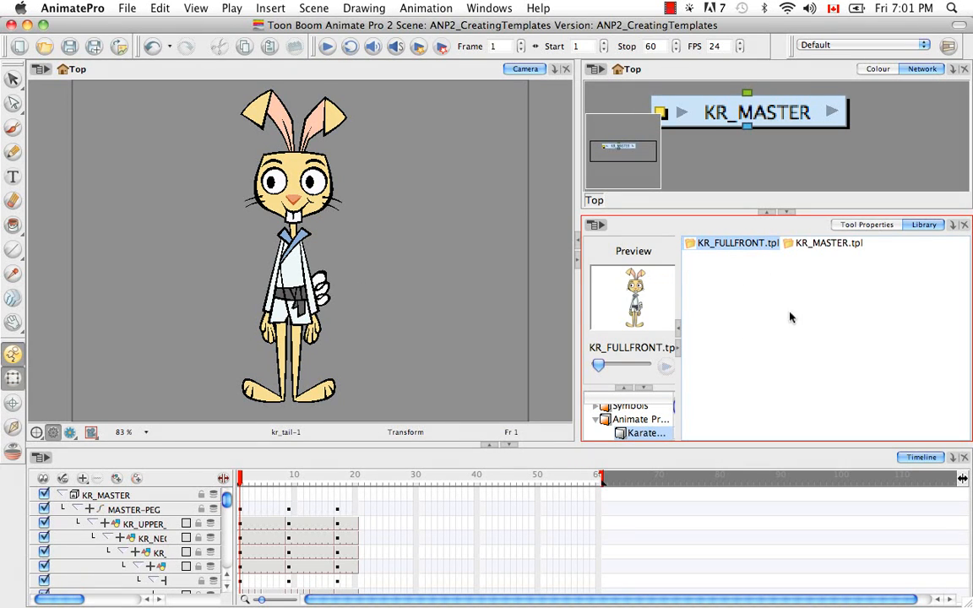
Duplicate the KR_MASTER.tpl template within the KarateRabbit library folder
click(818, 244)
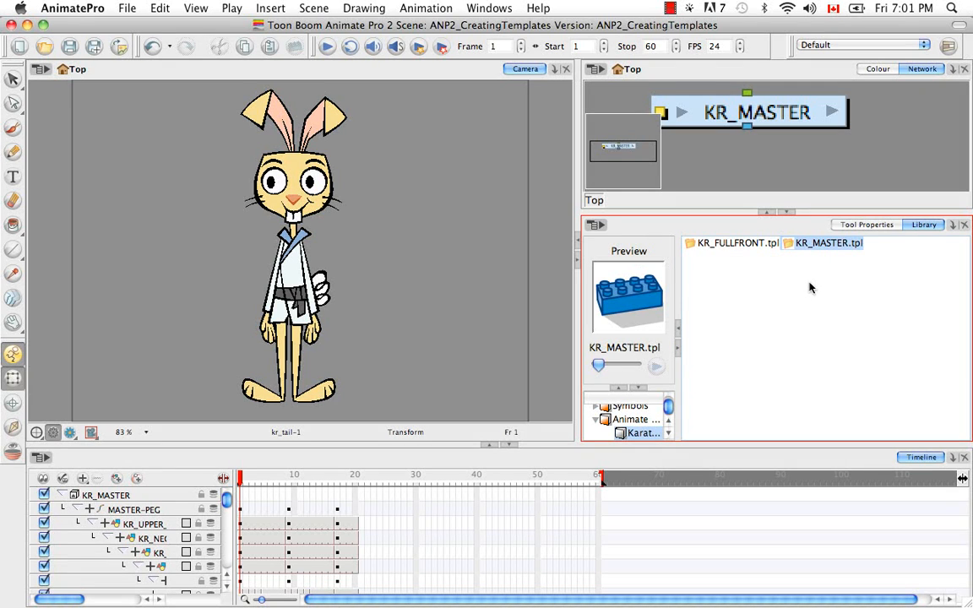
key(super+c)
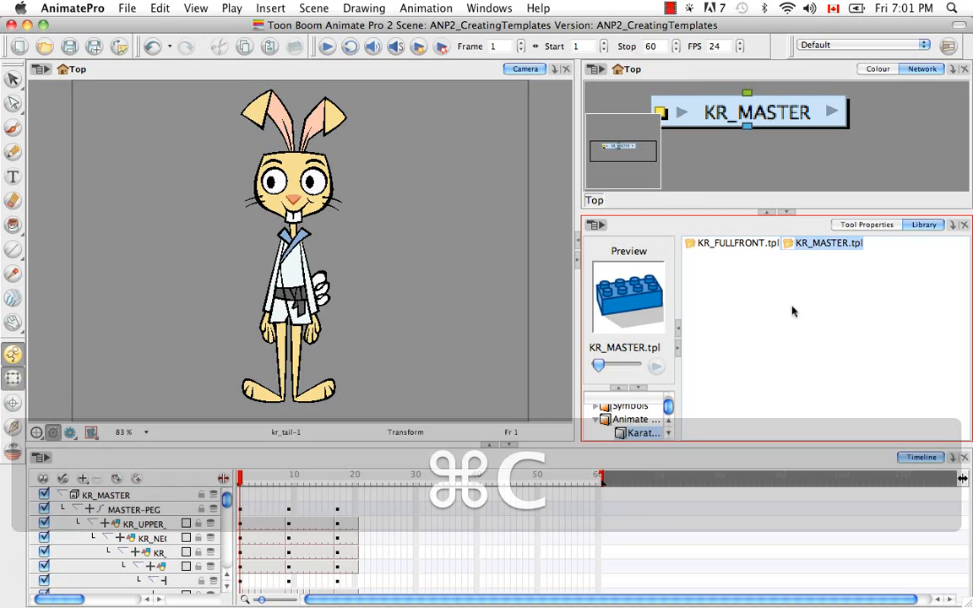
click(791, 312)
key(super+v)
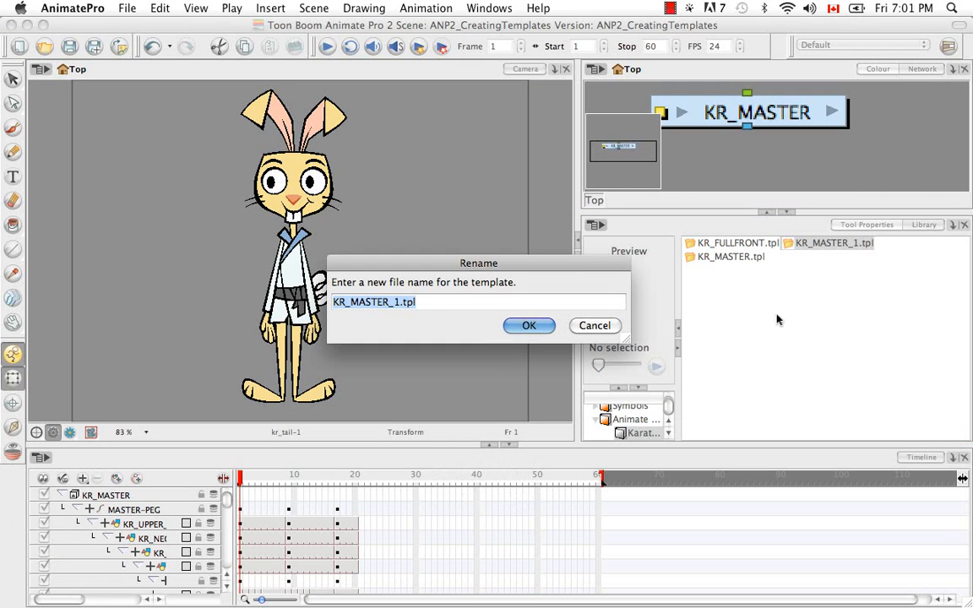
Name the duplicated template KR_FULL3Q.tpl and accept the name
click(401, 302)
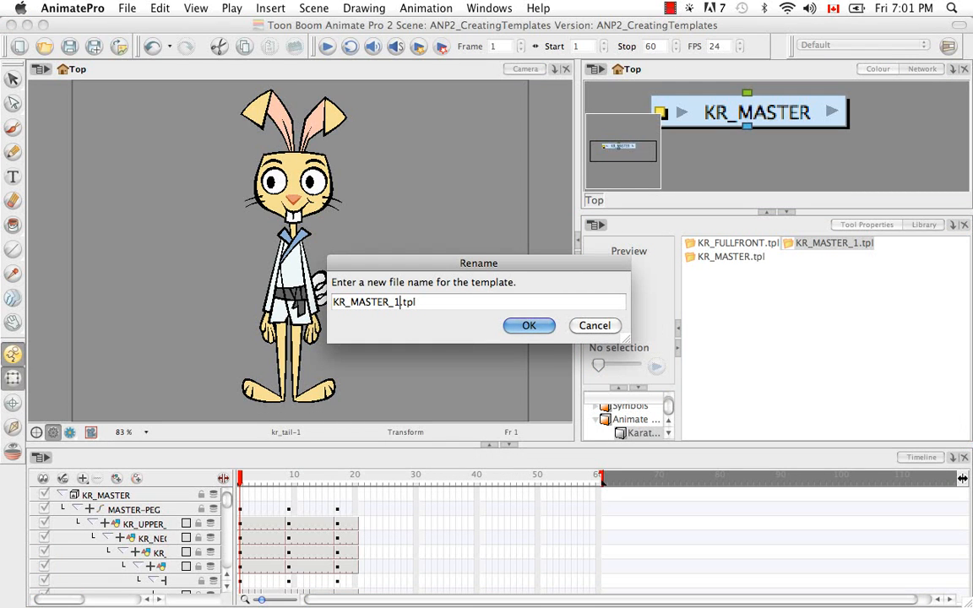
key(BackSpace)
key(BackSpace)
key(BackSpace)
key(BackSpace)
key(BackSpace)
key(BackSpace)
key(BackSpace)
key(BackSpace)
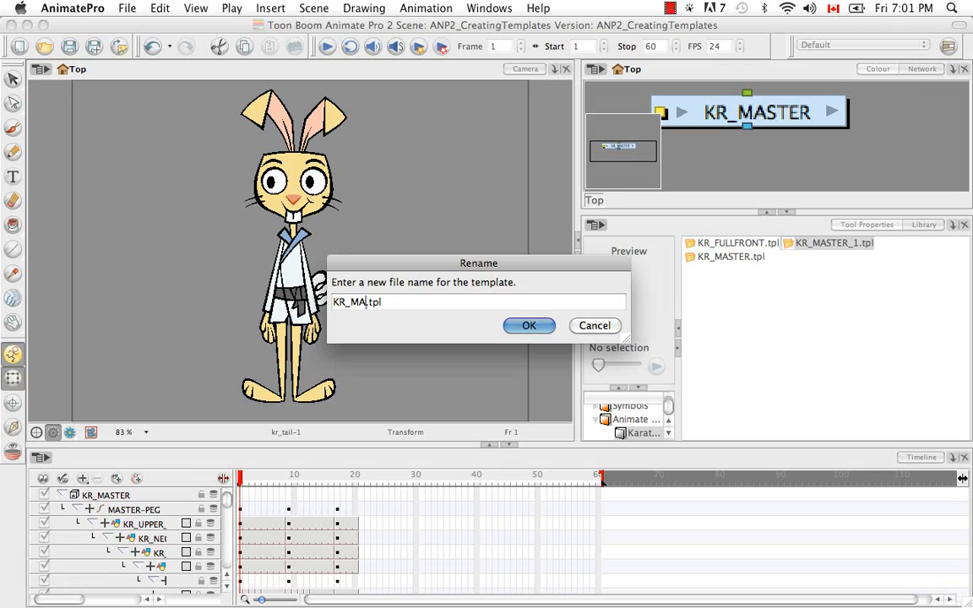
text(FULL3Q)
click(528, 326)
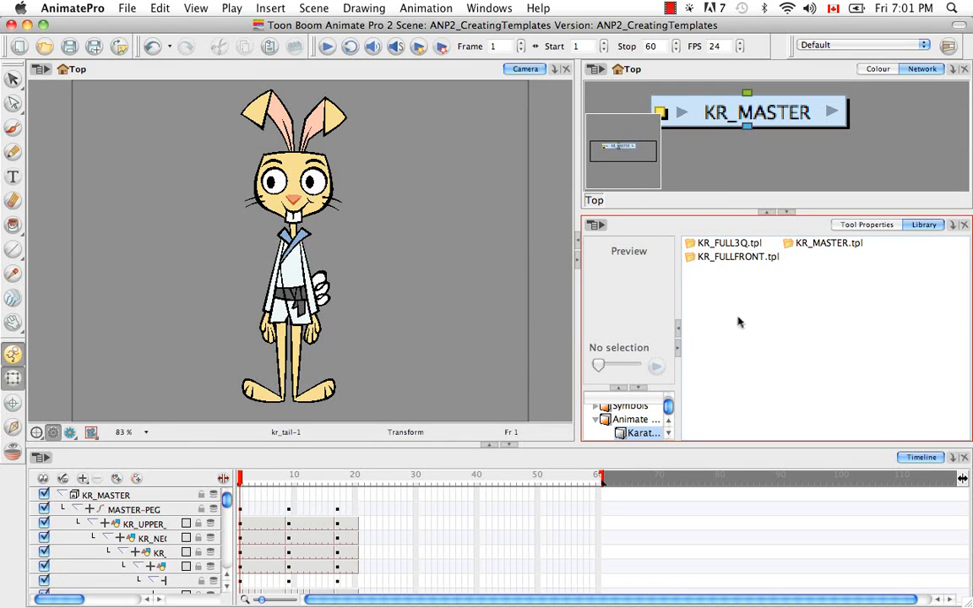
Open the KR_FULL3Q.tpl template for editing from the library
click(728, 244)
right_click(728, 245)
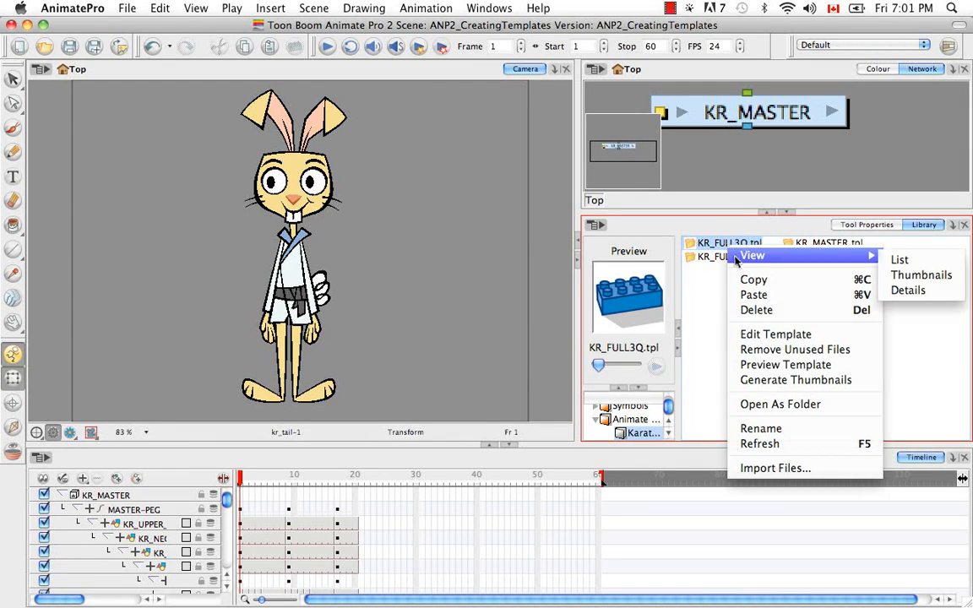
click(758, 334)
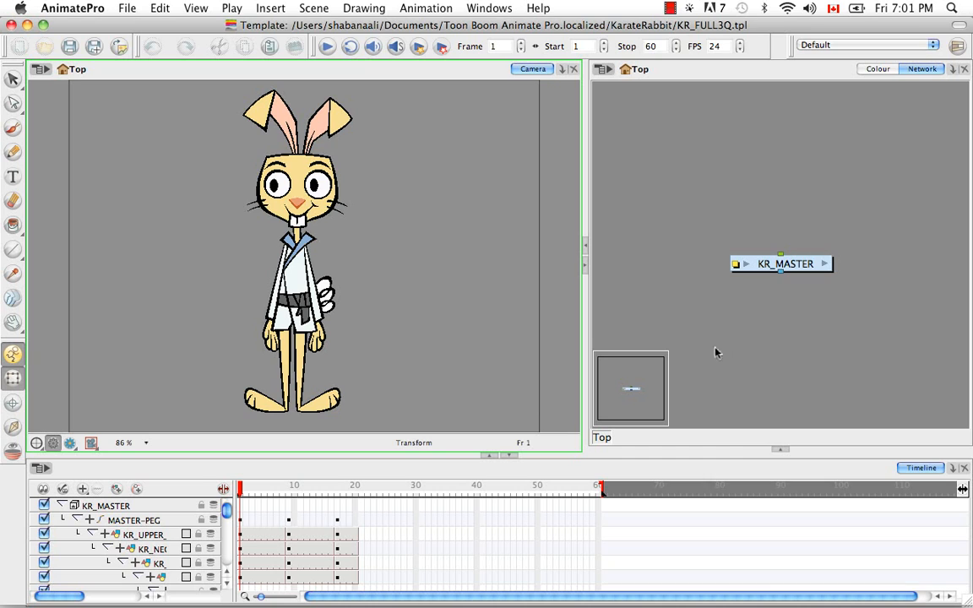
Collapse the MASTER-PEG hierarchy and delete its keyframes and exposure on frames 1 to 8 and 10 to 20, keeping the three-quarter pose at frame 9
click(289, 521)
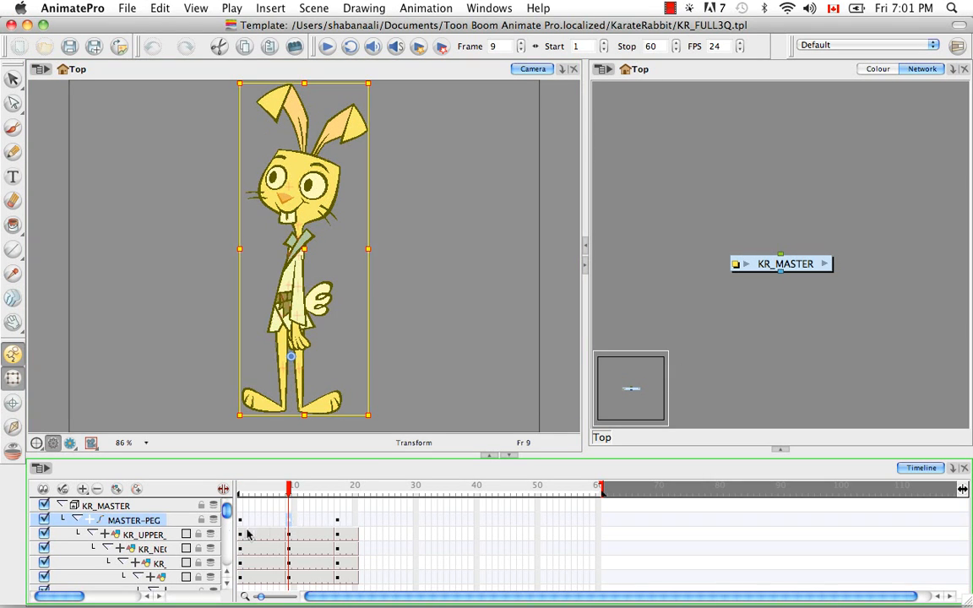
click(76, 520)
click(282, 522)
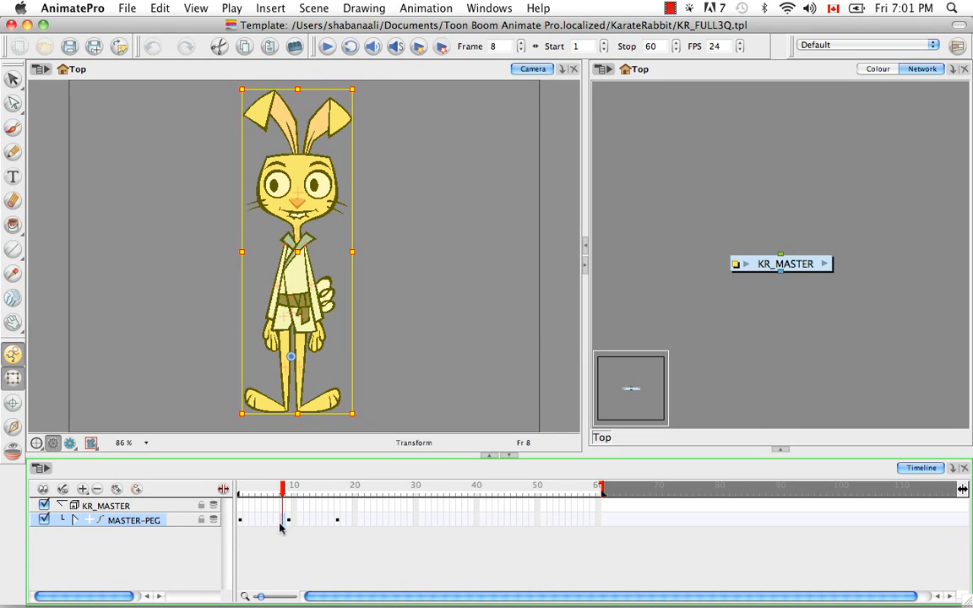
drag(240, 521, 277, 549)
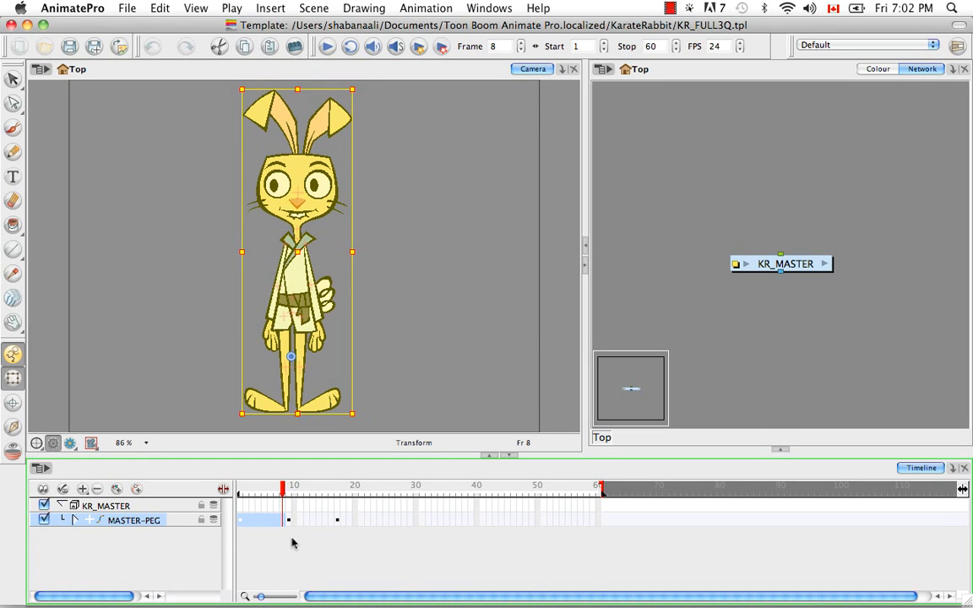
key(Delete)
click(295, 522)
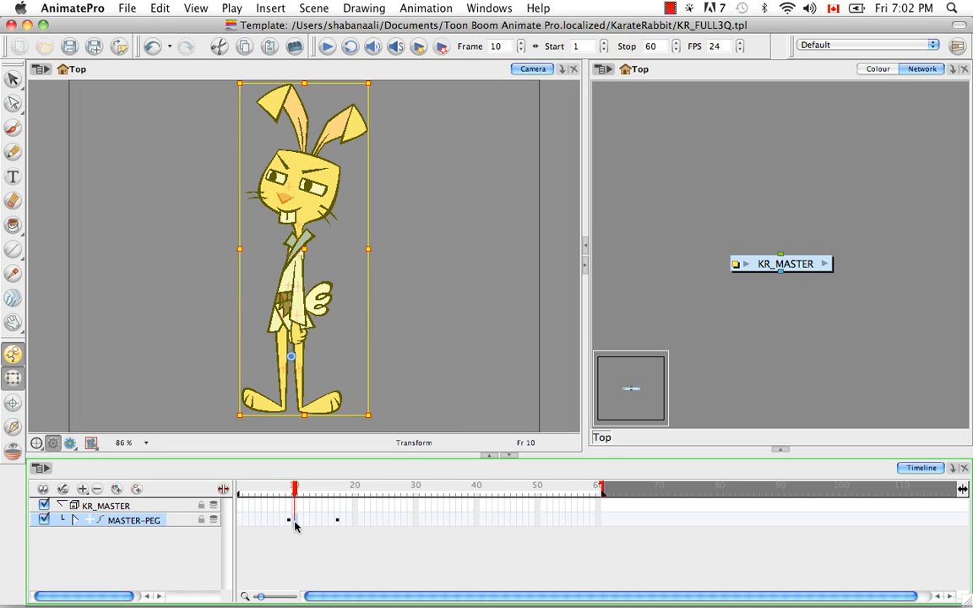
shift+click(355, 521)
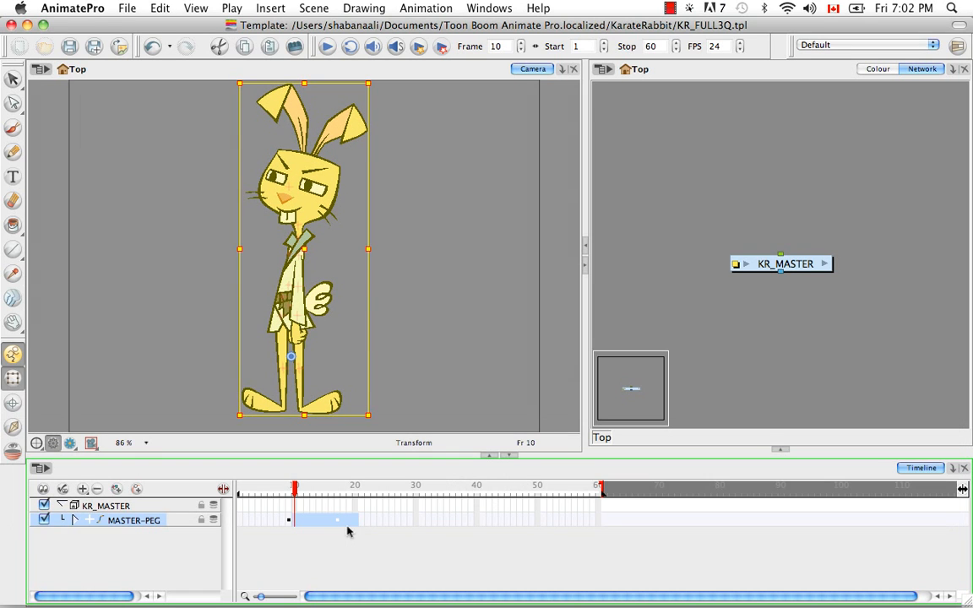
key(BackSpace)
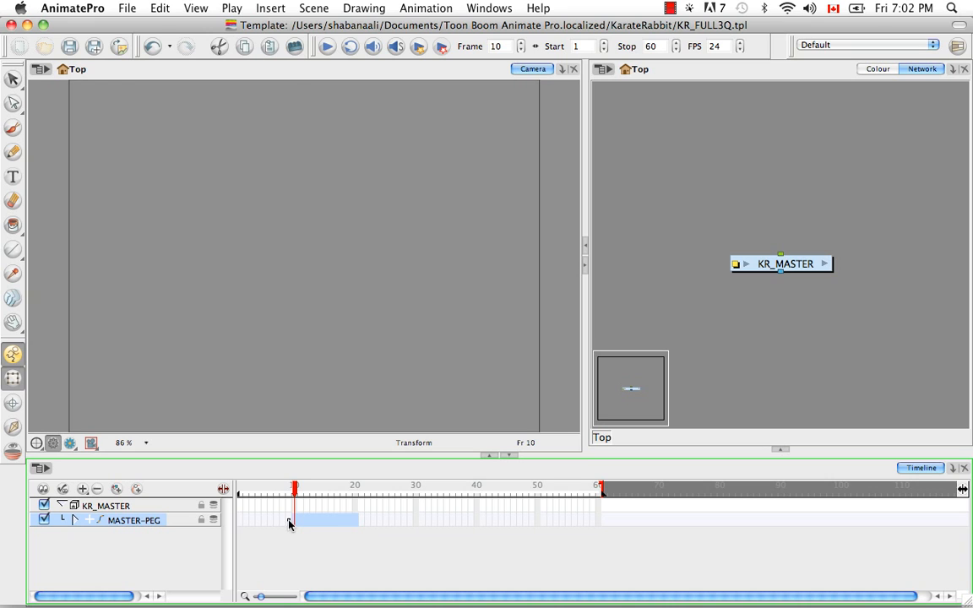
Move the three-quarter pose on MASTER-PEG from frame 9 to frame 1
click(289, 521)
drag(289, 523, 240, 521)
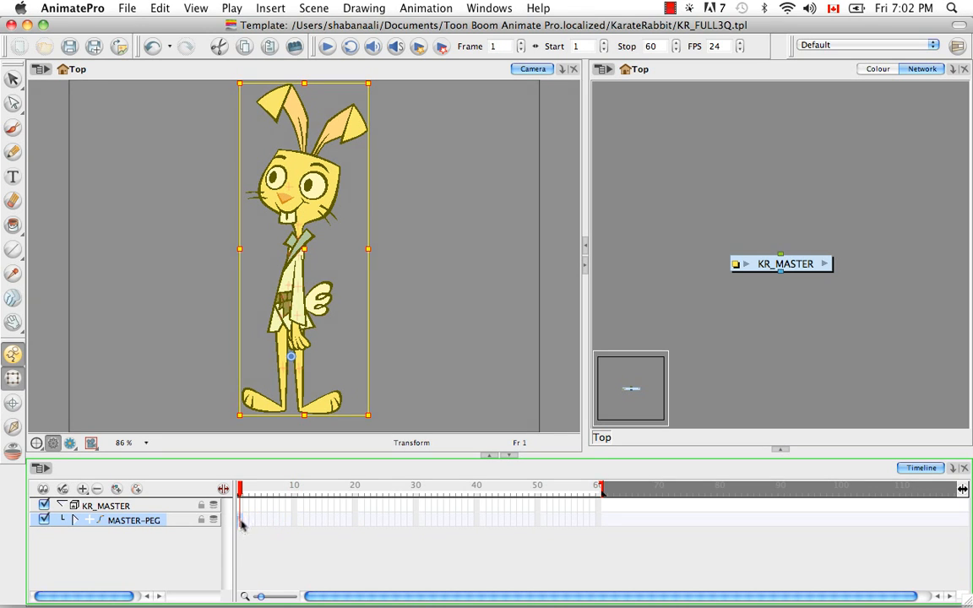
Expand the MASTER-PEG layers to check them, collapse them again, and shorten the template to a stop frame of 1
click(75, 518)
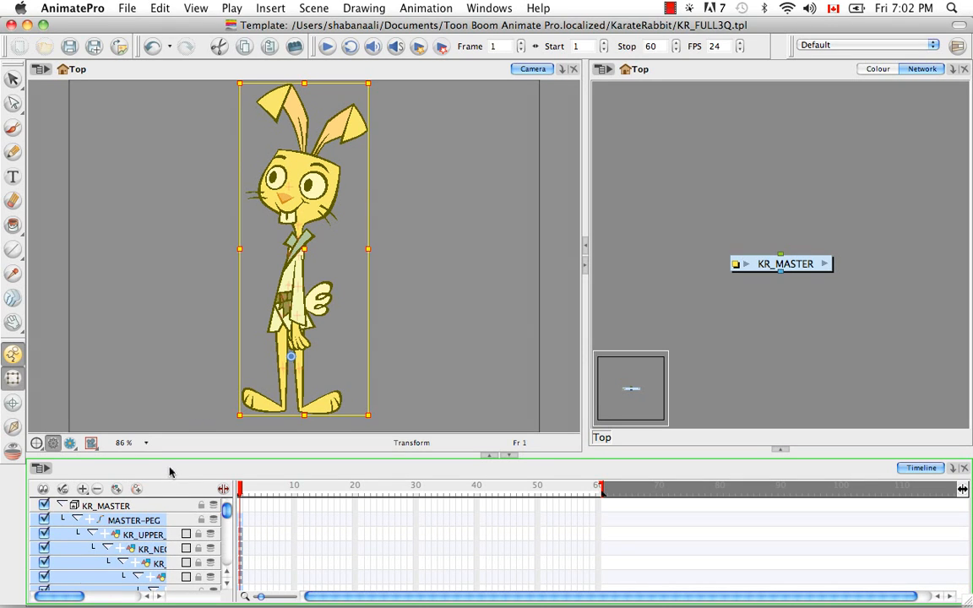
drag(227, 513, 228, 522)
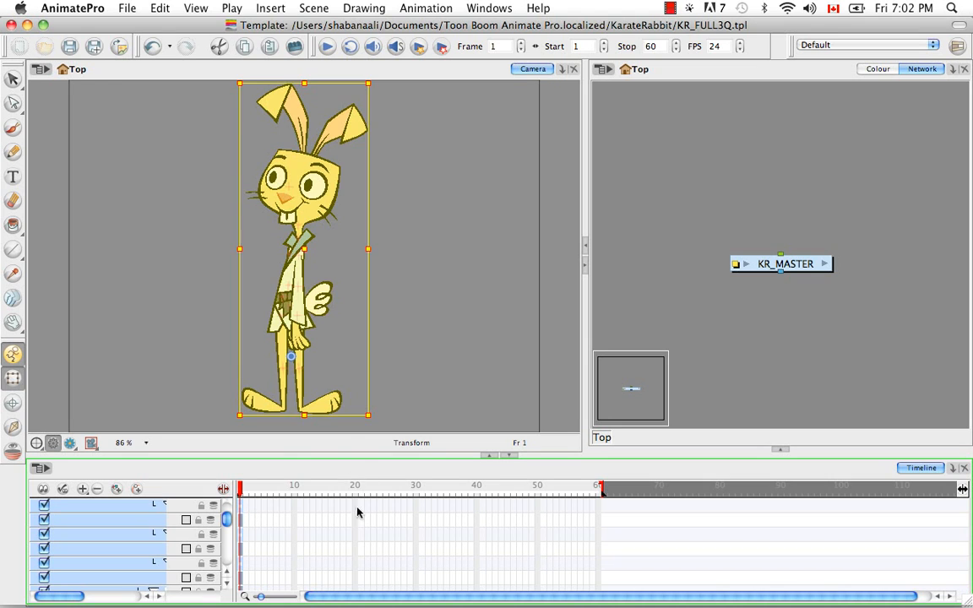
click(355, 521)
click(241, 495)
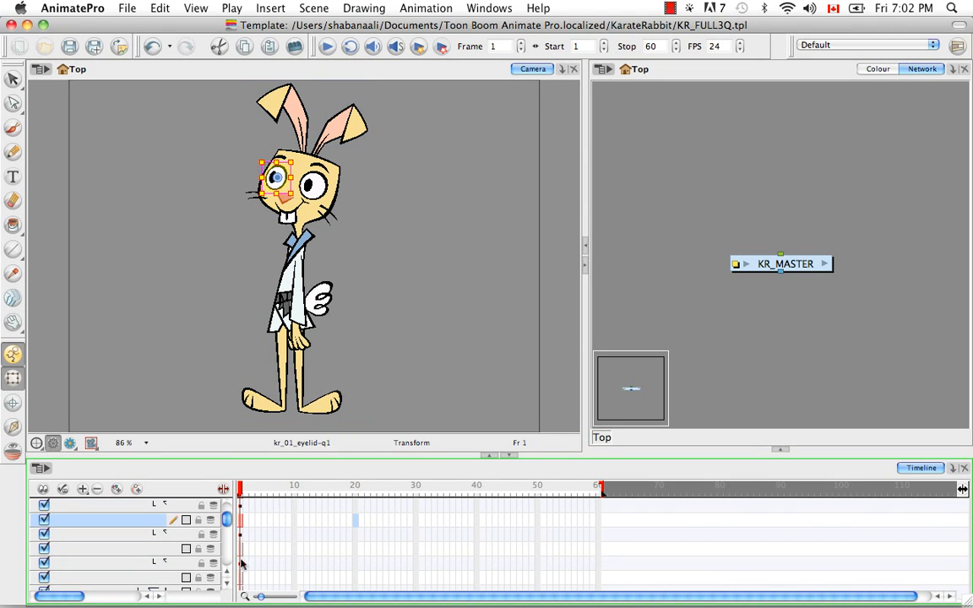
mouse_move(227, 521)
mouse_down()
mouse_move(228, 567)
mouse_move(227, 510)
mouse_up()
click(76, 520)
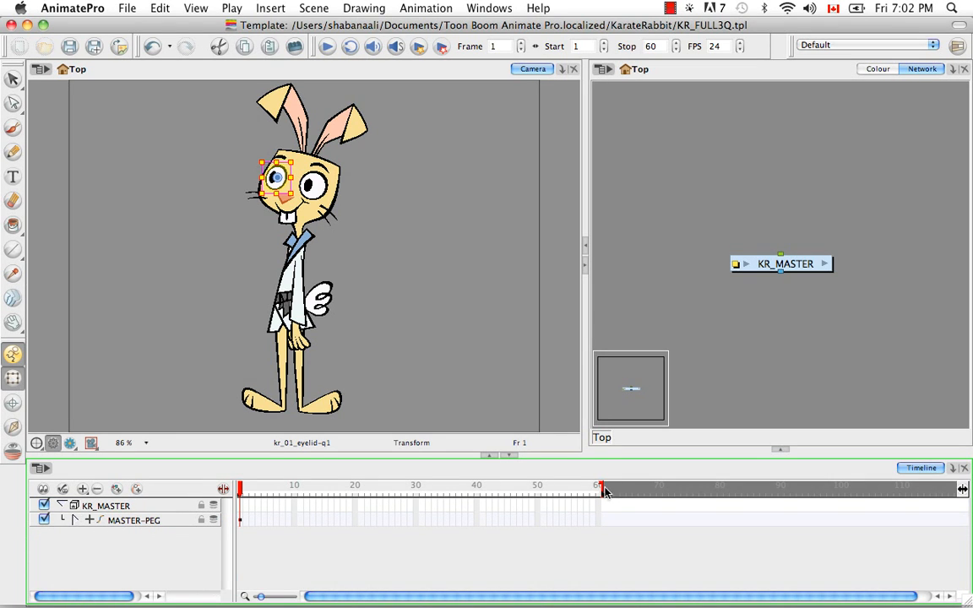
drag(601, 491, 241, 491)
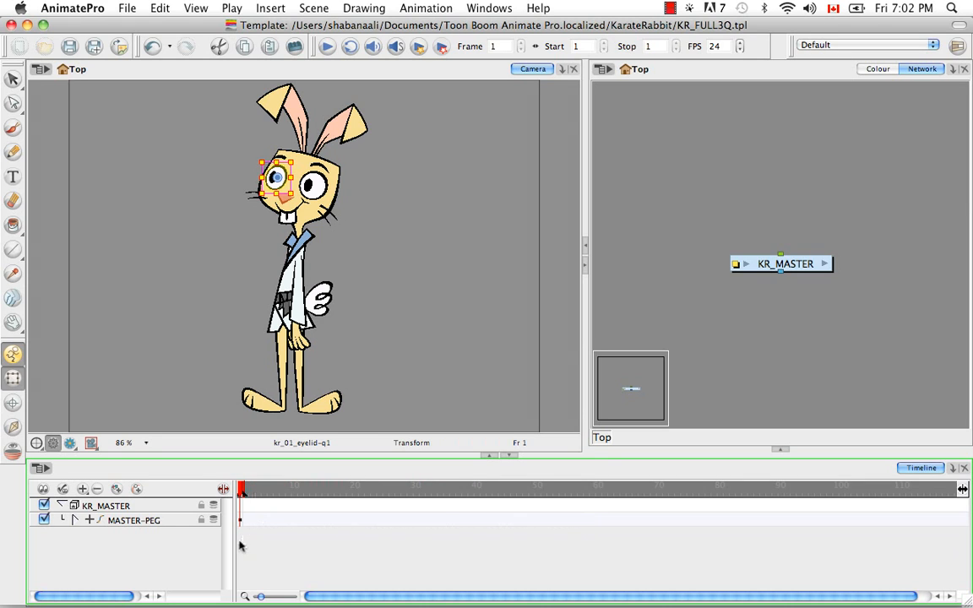
Collapse the KR_MASTER group layer and rename it KR_FULL3Q
click(60, 505)
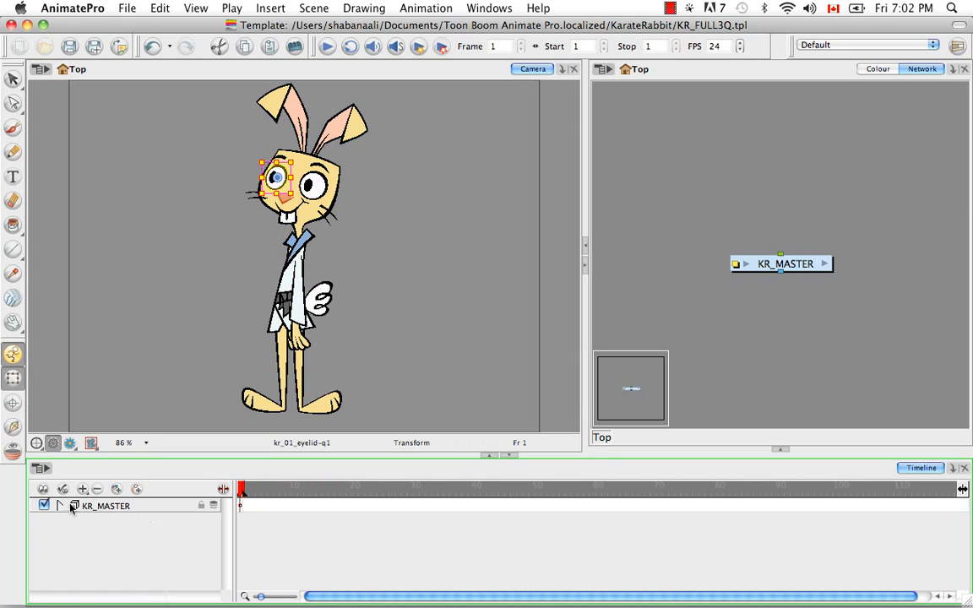
click(108, 506)
double_click(112, 509)
key(BackSpace)
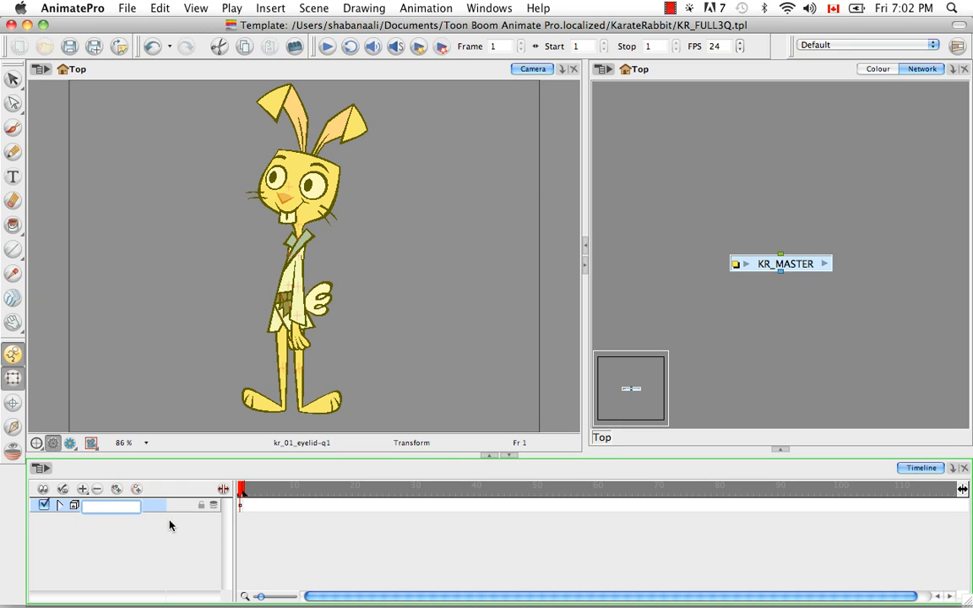
text(KR_FULL3QW)
key(BackSpace)
key(Return)
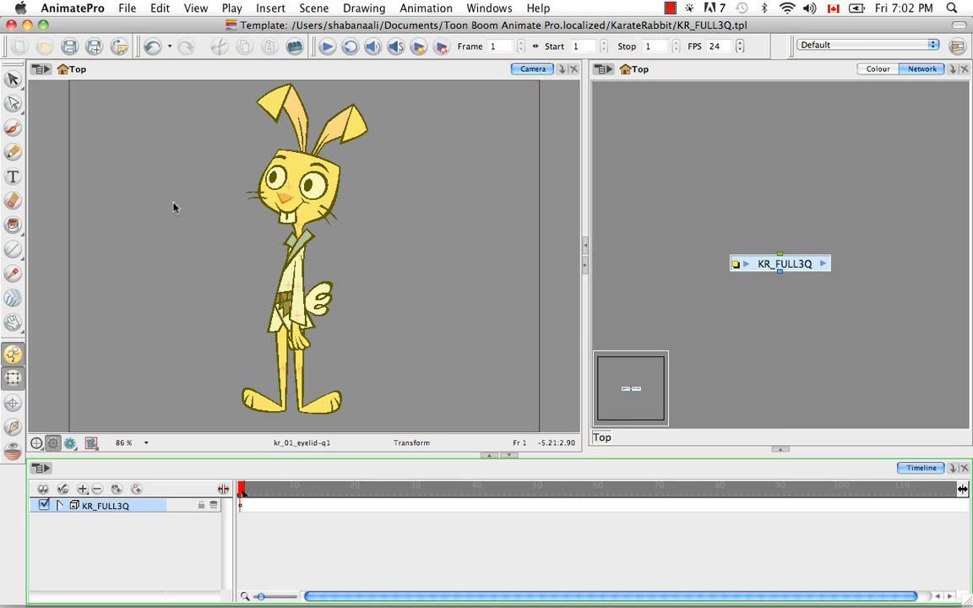
Save the KR_FULL3Q.tpl template, accepting the action template warning, and close its window
click(69, 46)
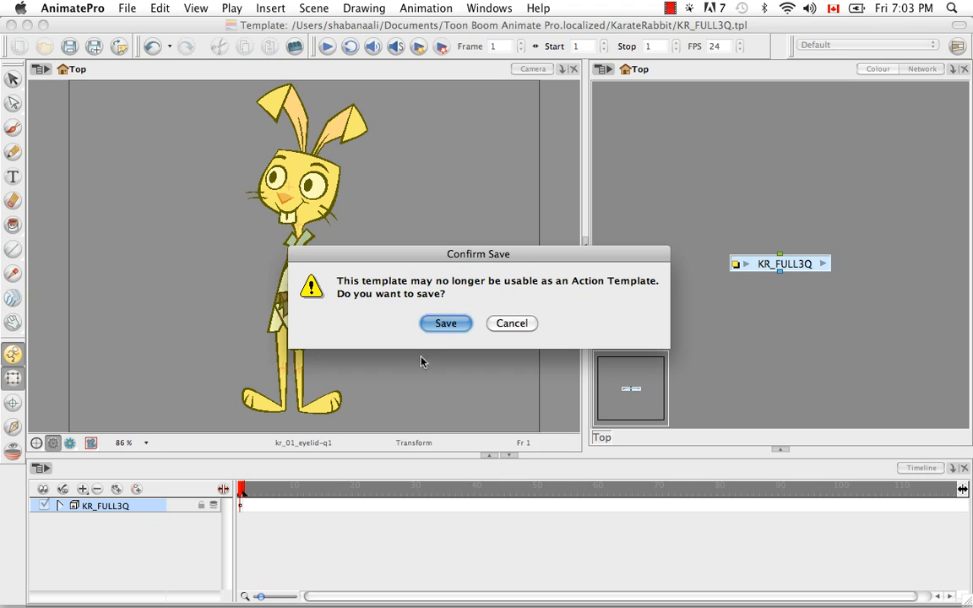
click(437, 324)
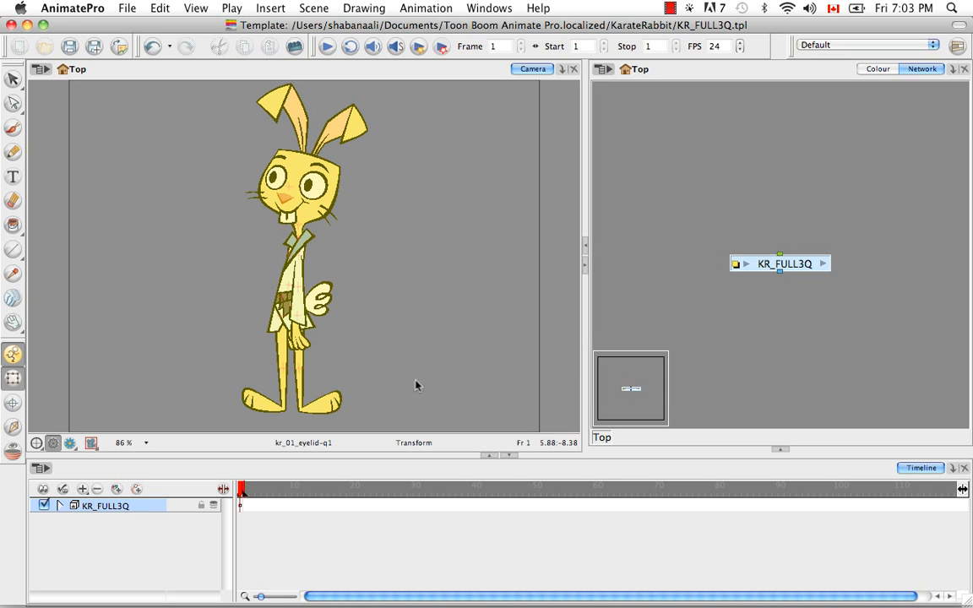
click(10, 27)
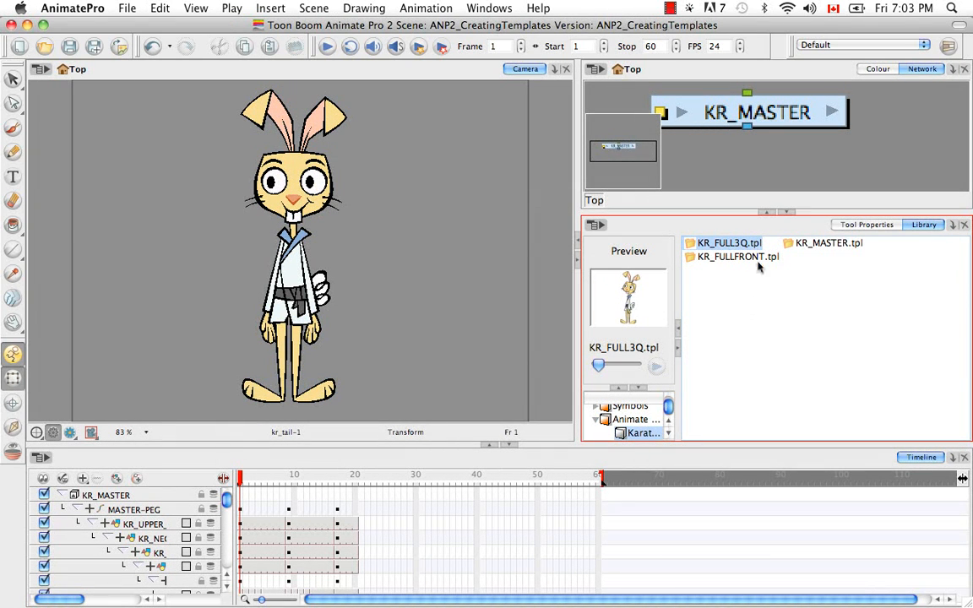
Make another copy of the KR_MASTER.tpl template within the KarateRabbit library folder
click(732, 307)
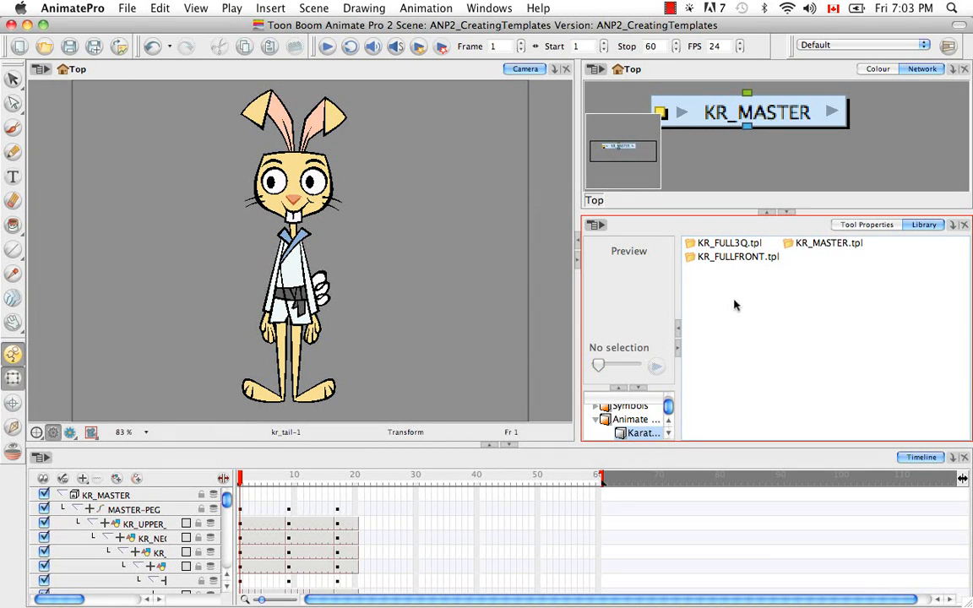
click(815, 245)
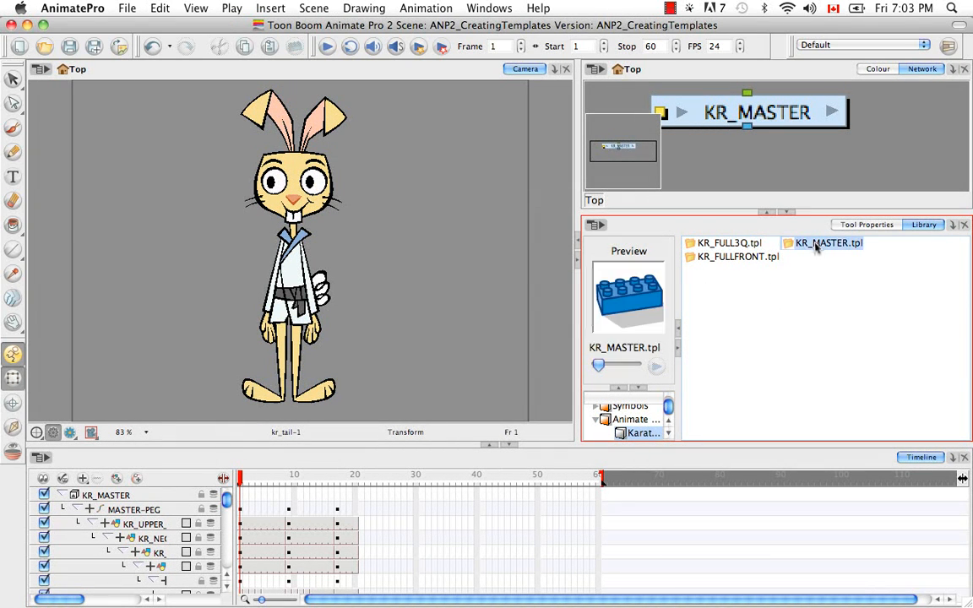
key(super+c)
click(787, 332)
key(super+v)
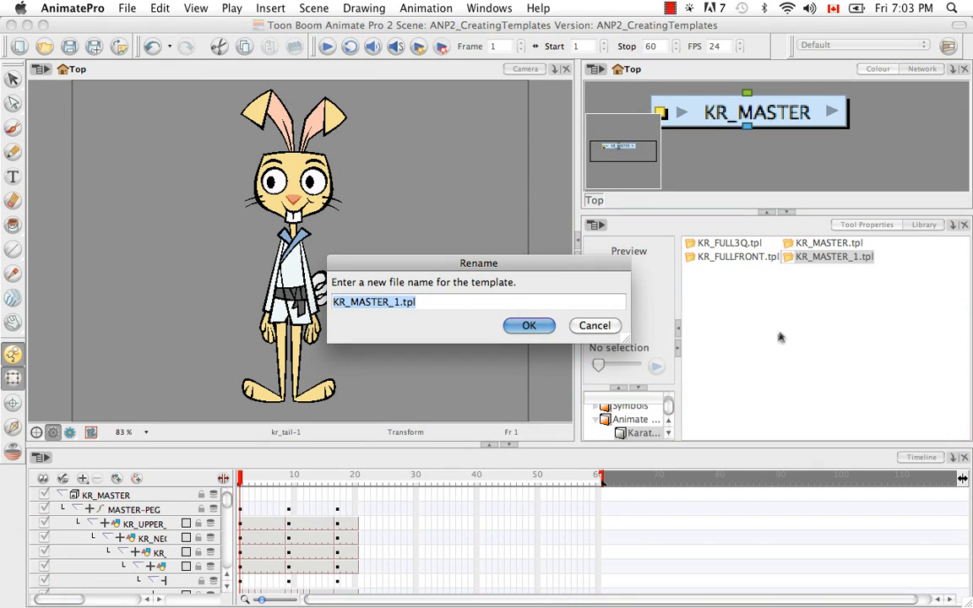
Name the copied library template KR_FULLPROFILE.tpl
click(390, 303)
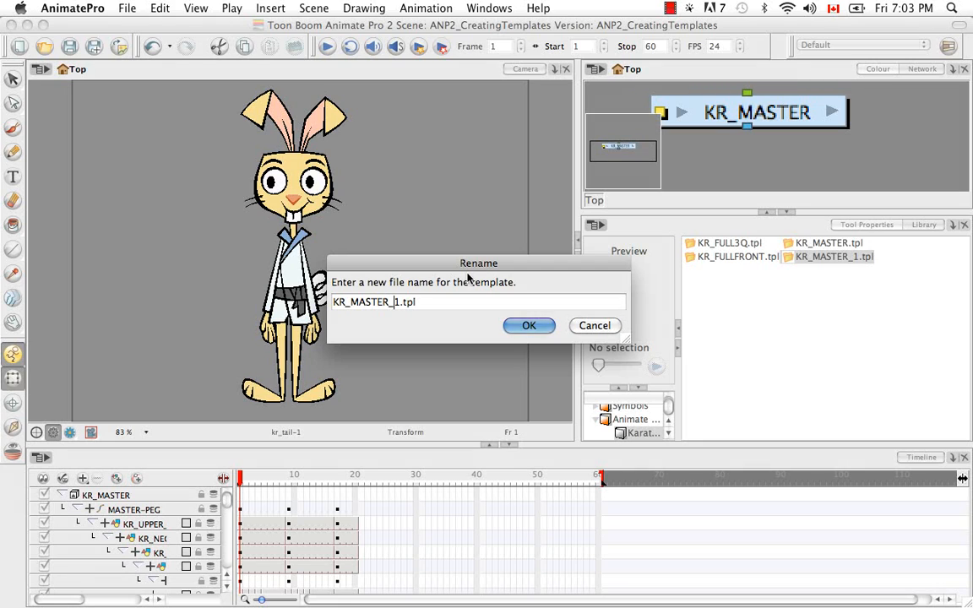
key(Delete)
key(BackSpace)
key(BackSpace)
key(BackSpace)
key(BackSpace)
key(BackSpace)
key(BackSpace)
key(BackSpace)
text(FULLPROFILE)
click(528, 325)
Open the KR_FULLPROFILE.tpl template for editing
click(832, 243)
right_click(823, 245)
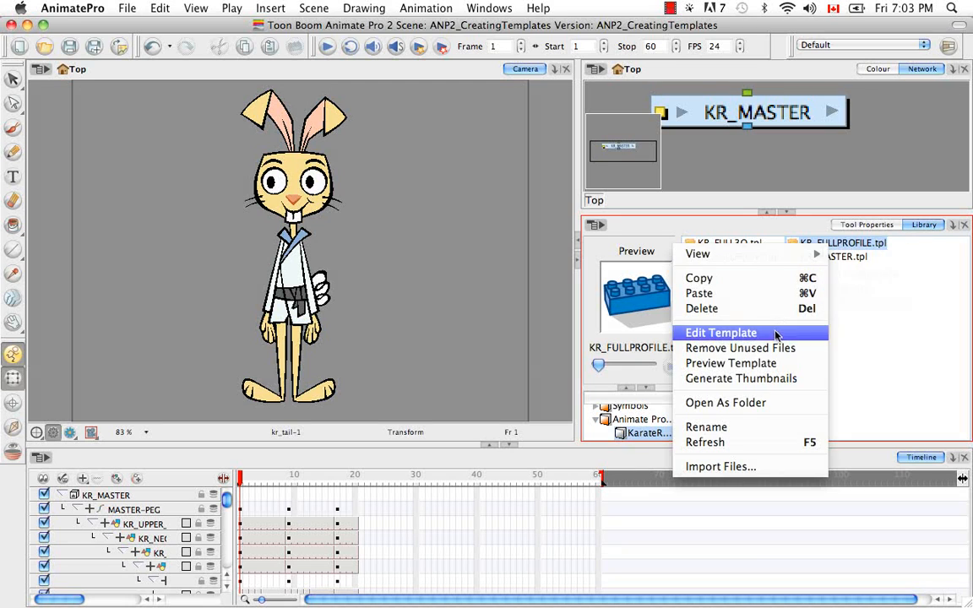
click(735, 333)
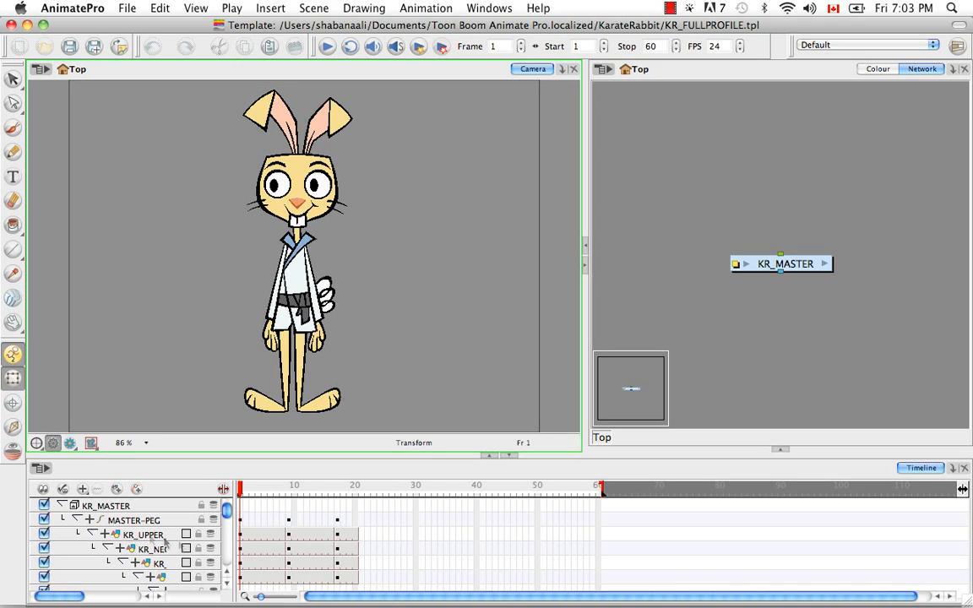
Collapse MASTER-PEG, delete its other poses, and move the profile pose from frame 17 to frame 1
click(76, 520)
click(330, 523)
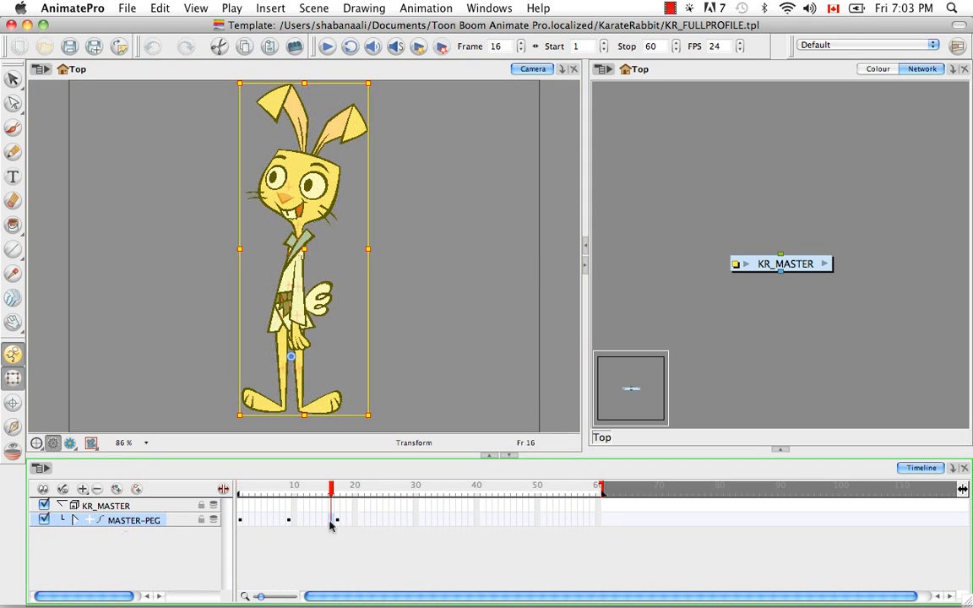
shift+click(241, 523)
key(Delete)
click(348, 524)
shift+click(365, 524)
key(Delete)
click(336, 524)
drag(337, 524, 241, 521)
Expand the MASTER-PEG layers to check them, collapse them again, and shorten the profile template to a single frame
click(75, 521)
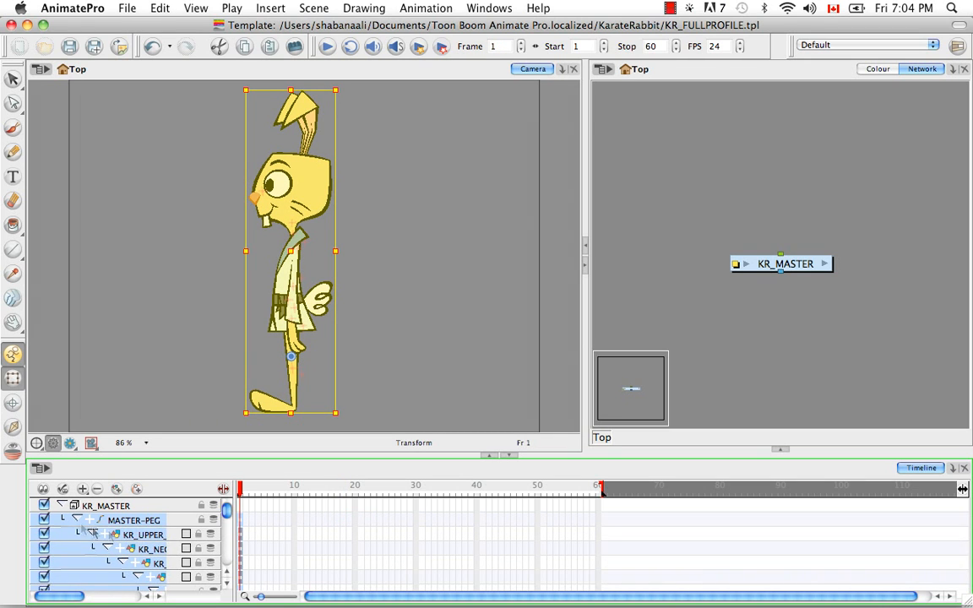
mouse_move(226, 517)
mouse_down()
mouse_move(227, 541)
mouse_move(226, 507)
mouse_up()
click(75, 521)
drag(598, 488, 242, 489)
click(166, 564)
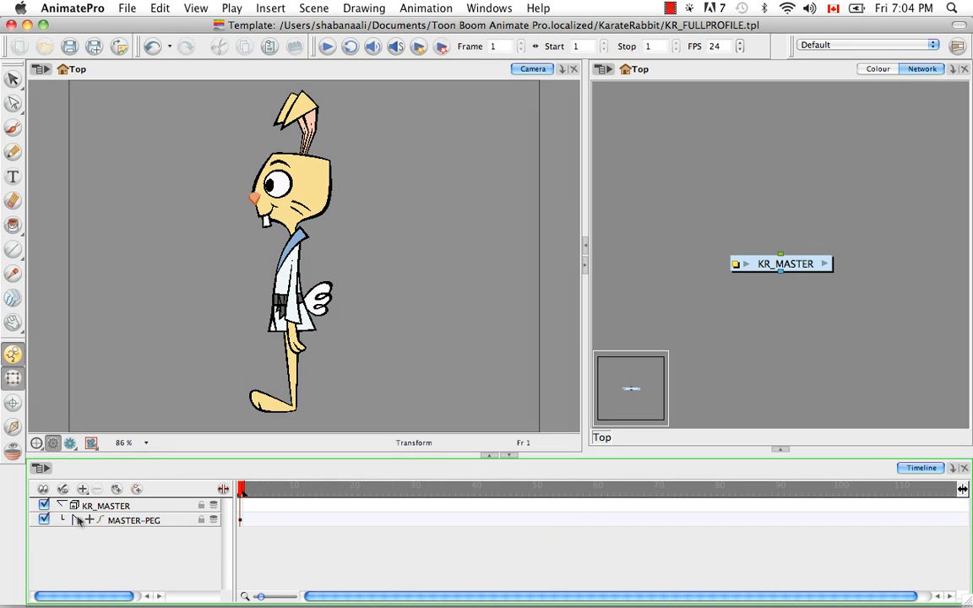
Collapse the KR_MASTER group layer, rename it KR_FULLPROFILE, and save the template despite the action template warning
click(60, 506)
double_click(103, 506)
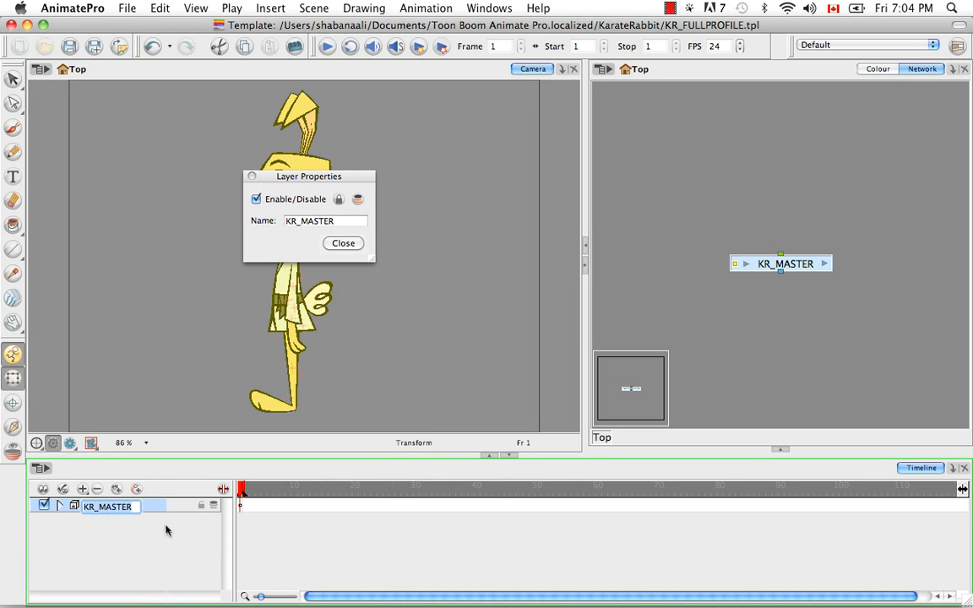
key(BackSpace)
text(KR_FULLPROFILE)
key(Return)
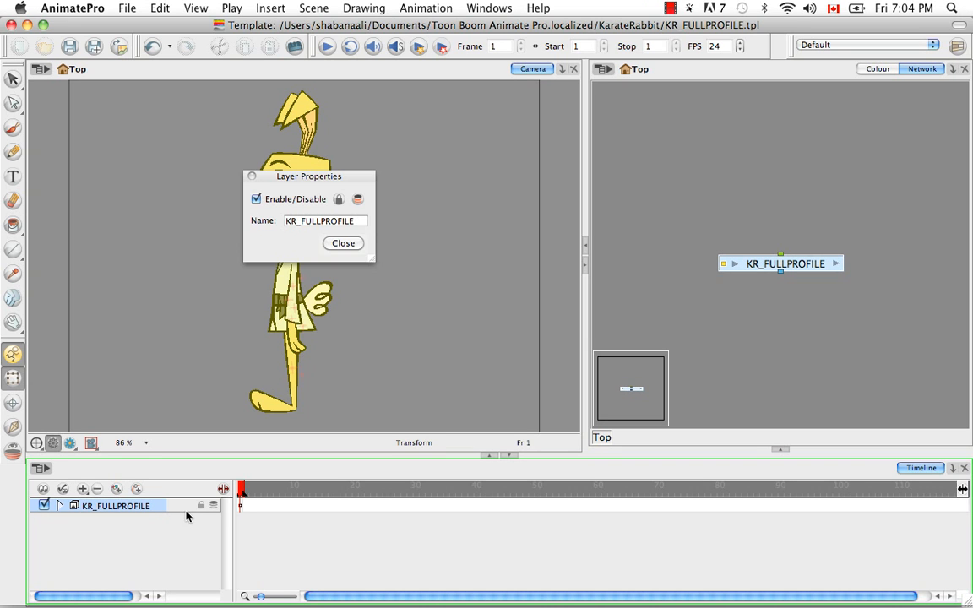
click(343, 243)
click(69, 45)
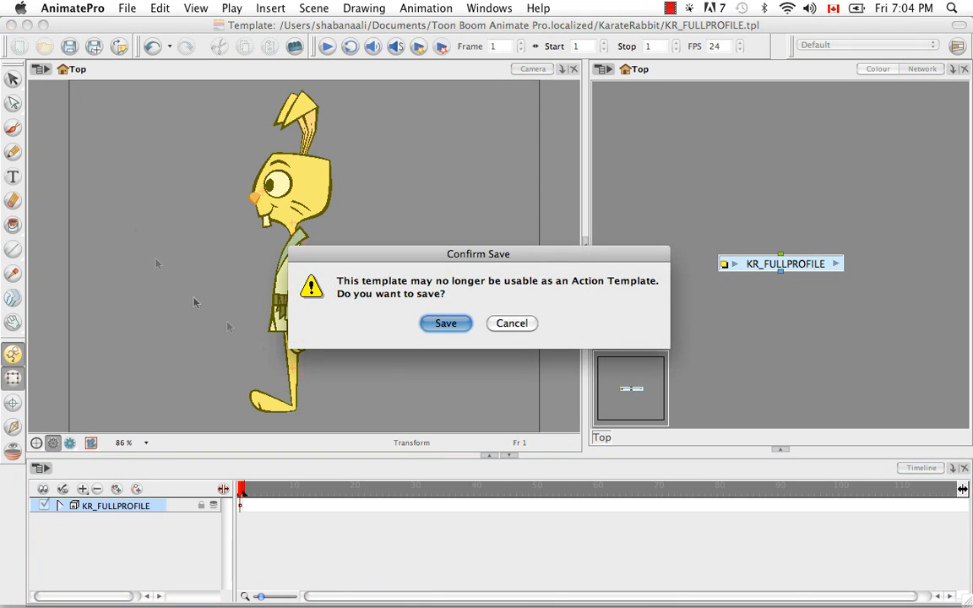
click(445, 322)
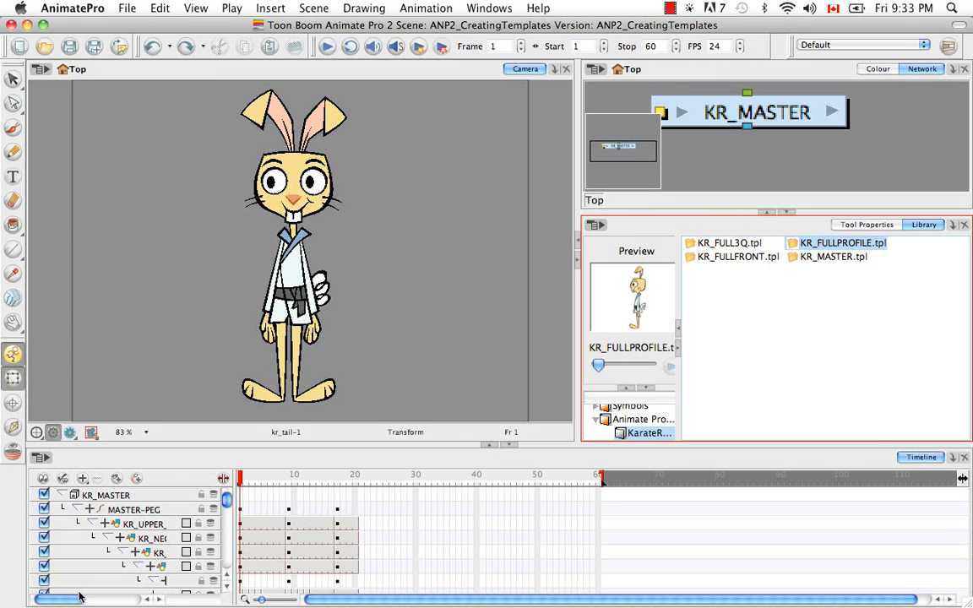
Collapse MASTER-PEG in the main scene and store its front pose at frame 1 in the KarateRabbit library folder as KR_Front_KP.tpl
click(76, 509)
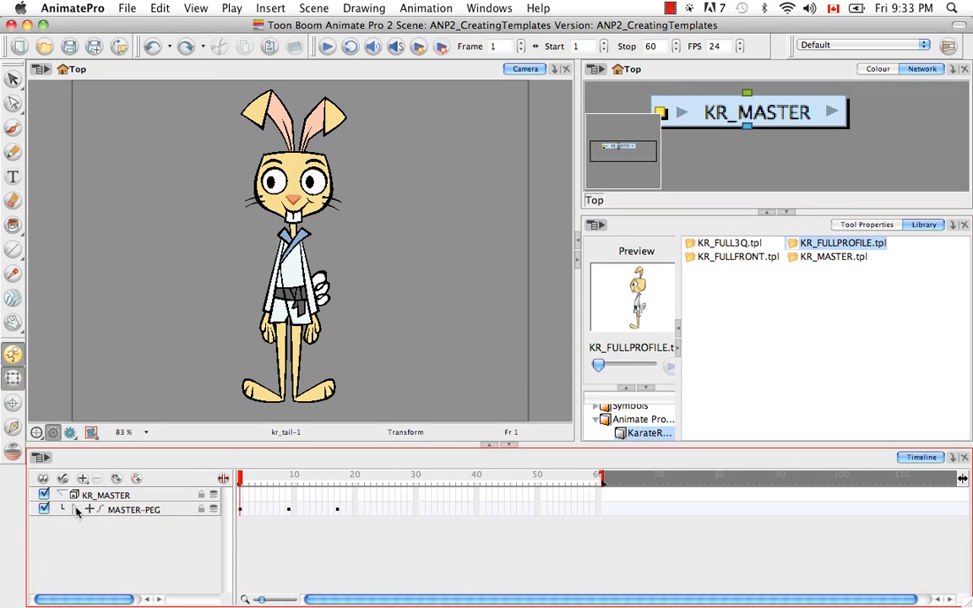
click(241, 511)
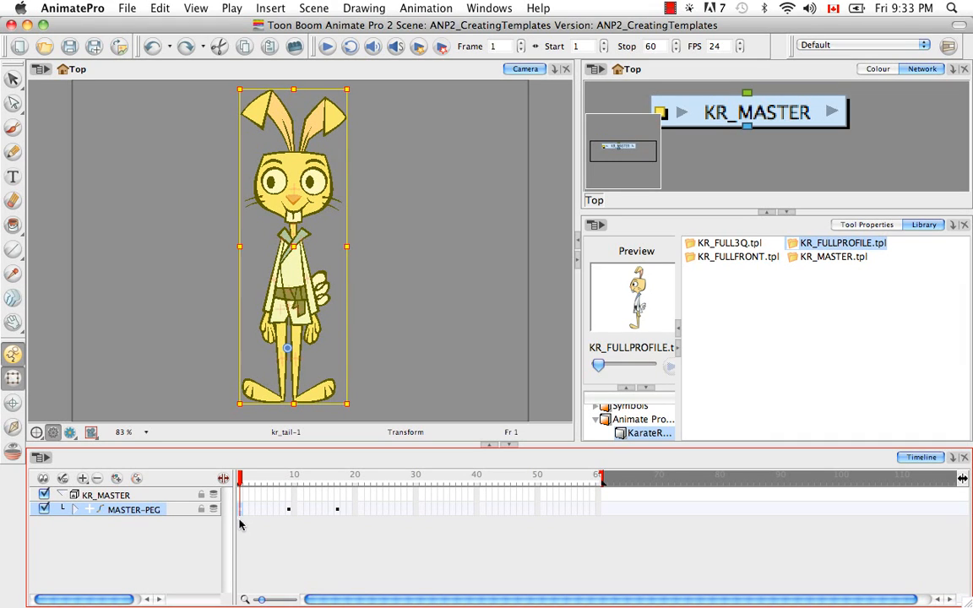
drag(241, 513, 777, 416)
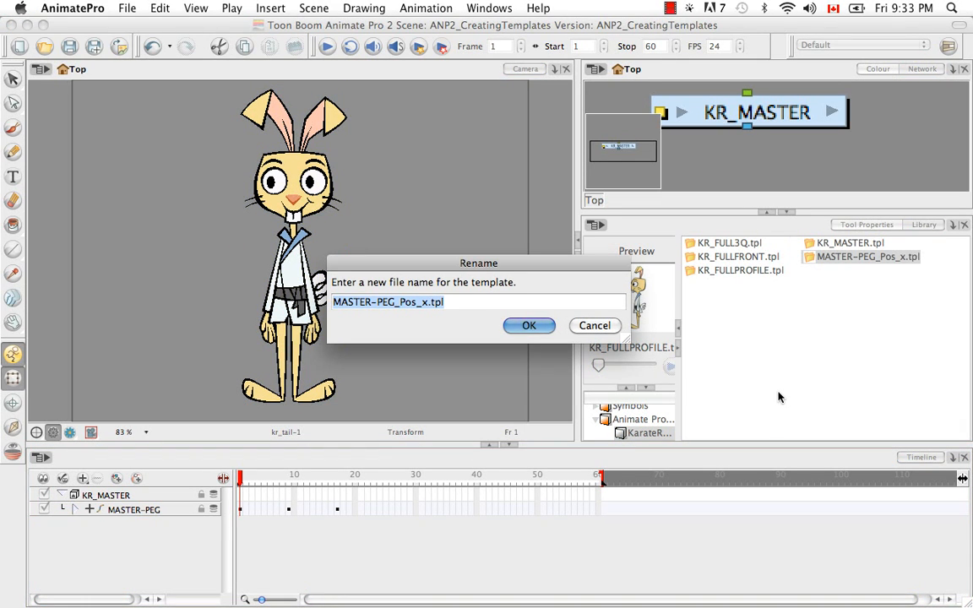
key(Right)
key(Left)
key(Left)
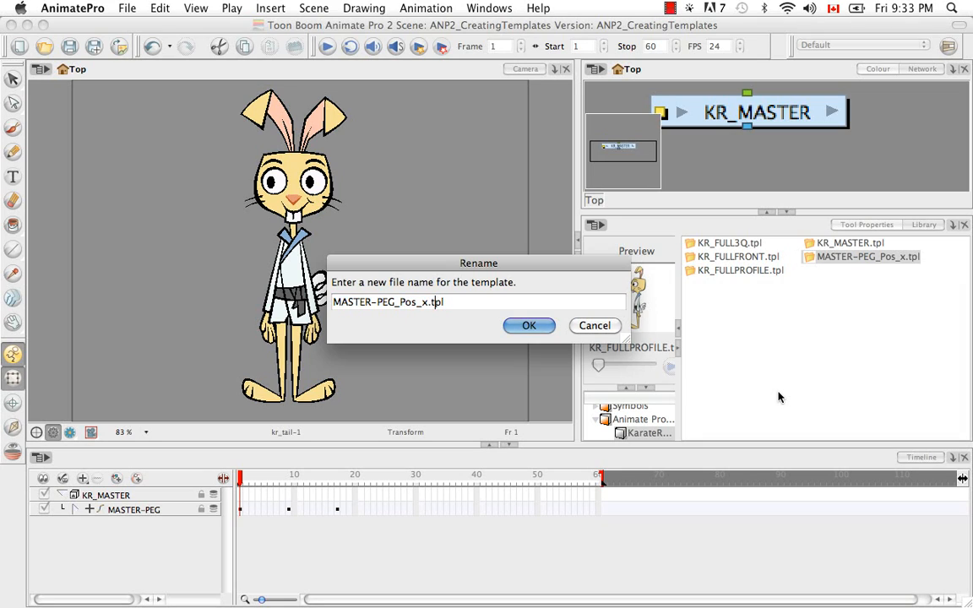
key(BackSpace)
key(BackSpace)
key(BackSpace)
key(BackSpace)
key(BackSpace)
key(BackSpace)
key(BackSpace)
key(BackSpace)
key(BackSpace)
key(BackSpace)
key(BackSpace)
key(BackSpace)
key(BackSpace)
key(BackSpace)
key(BackSpace)
key(BackSpace)
text(KR_)
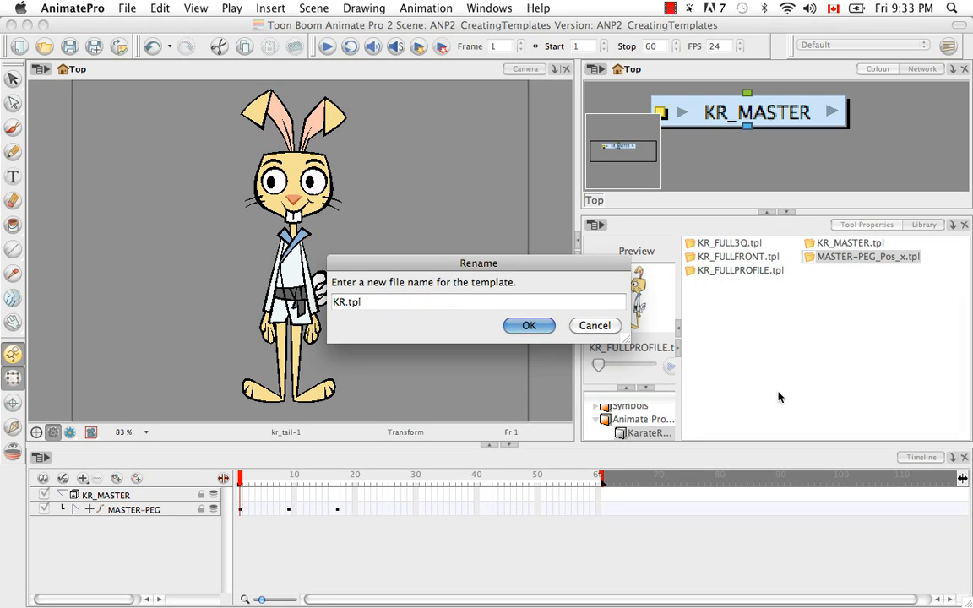
text(Front_KP)
click(529, 326)
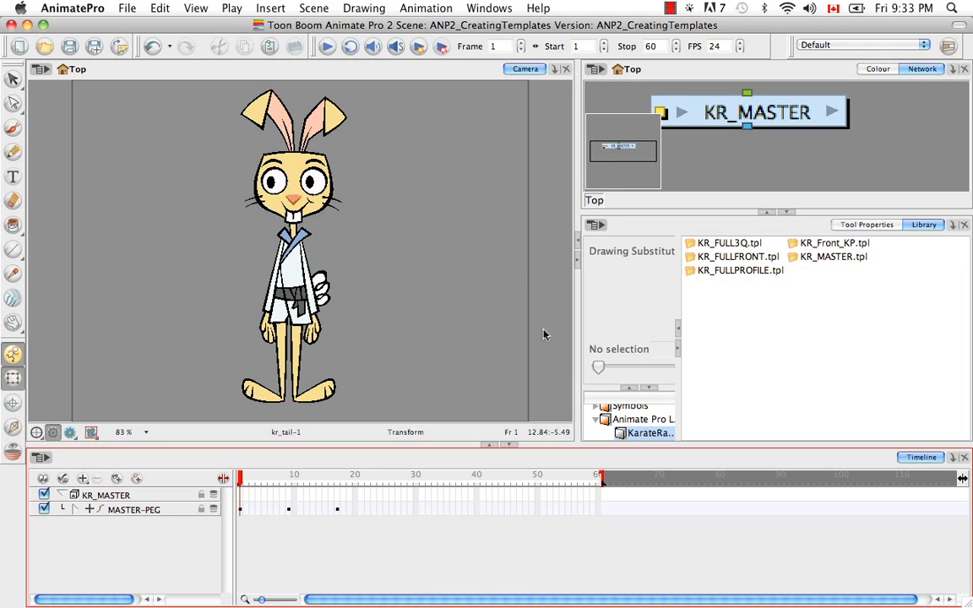
Store the three-quarter pose of MASTER-PEG at frame 9 in the KarateRabbit library folder as KR_3Q_KP.tpl
click(289, 509)
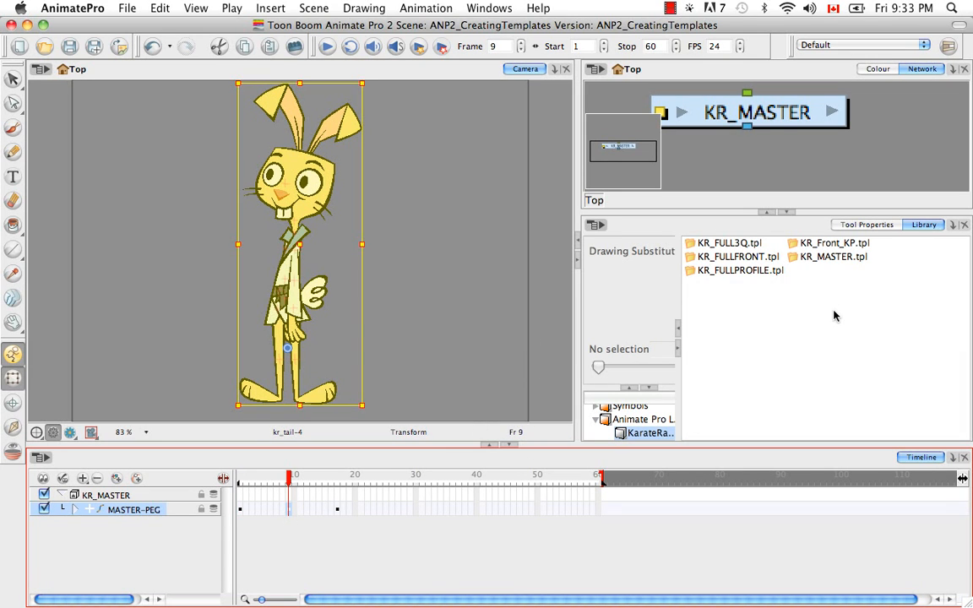
drag(289, 510, 834, 315)
key(Right)
key(Left)
key(Left)
key(Left)
key(Left)
key(BackSpace)
key(BackSpace)
key(BackSpace)
key(BackSpace)
key(BackSpace)
key(BackSpace)
key(BackSpace)
key(BackSpace)
key(BackSpace)
key(BackSpace)
key(BackSpace)
key(BackSpace)
key(BackSpace)
key(BackSpace)
key(BackSpace)
key(BackSpace)
text(KR_3Q_KP)
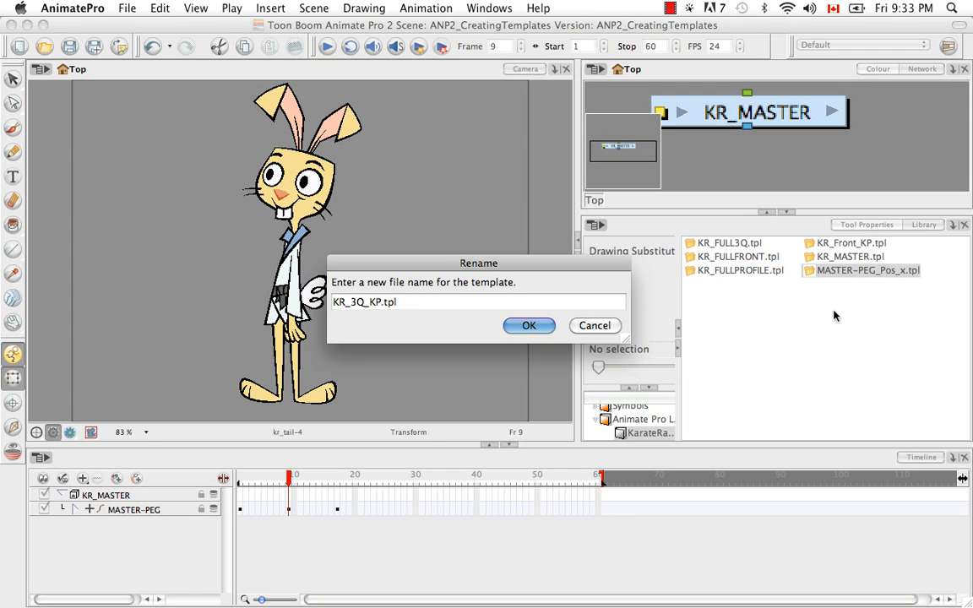
click(522, 320)
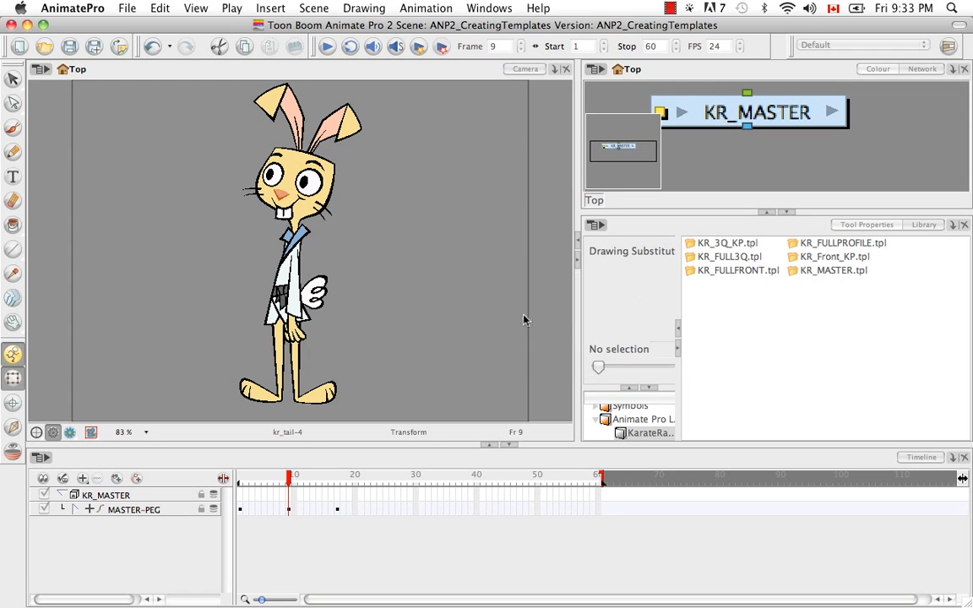
Store the profile pose of MASTER-PEG at frame 17 in the KarateRabbit library folder as KR_Profile_KP.tpl
click(338, 511)
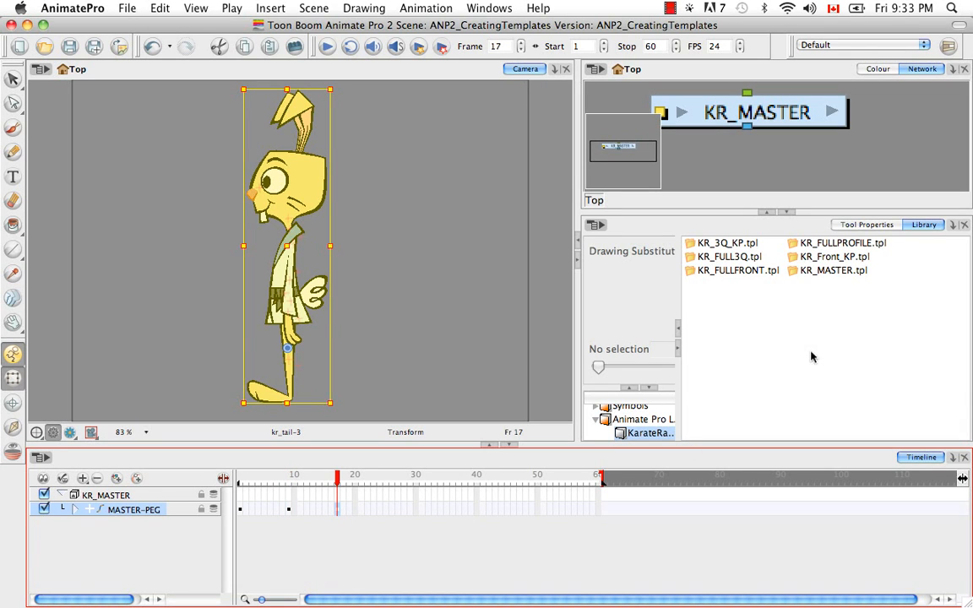
drag(338, 510, 825, 326)
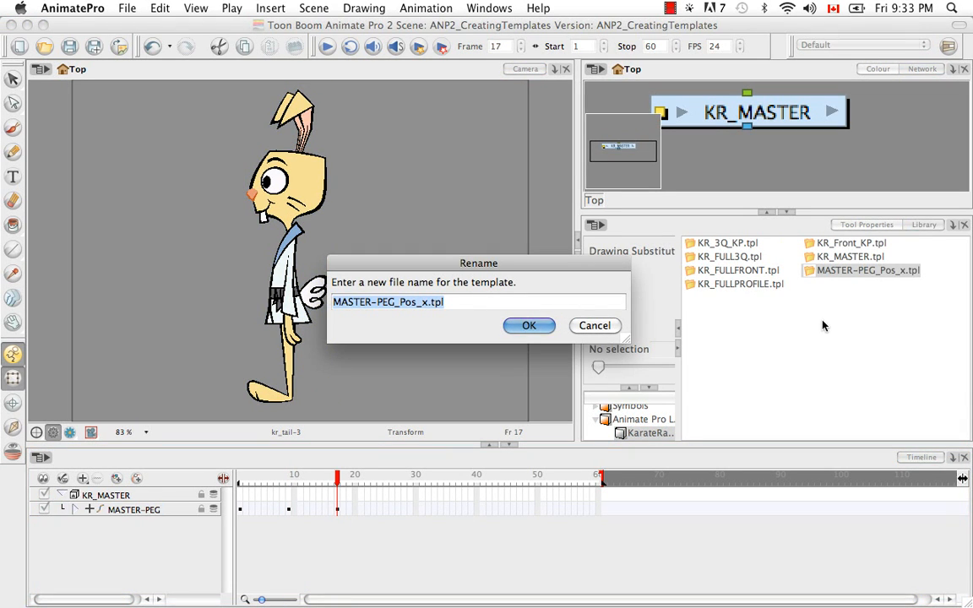
key(Right)
key(Left)
key(Left)
key(Left)
key(Left)
key(BackSpace)
key(BackSpace)
key(BackSpace)
key(BackSpace)
key(BackSpace)
key(BackSpace)
key(BackSpace)
key(BackSpace)
key(BackSpace)
key(BackSpace)
key(BackSpace)
key(BackSpace)
key(BackSpace)
key(BackSpace)
key(BackSpace)
key(BackSpace)
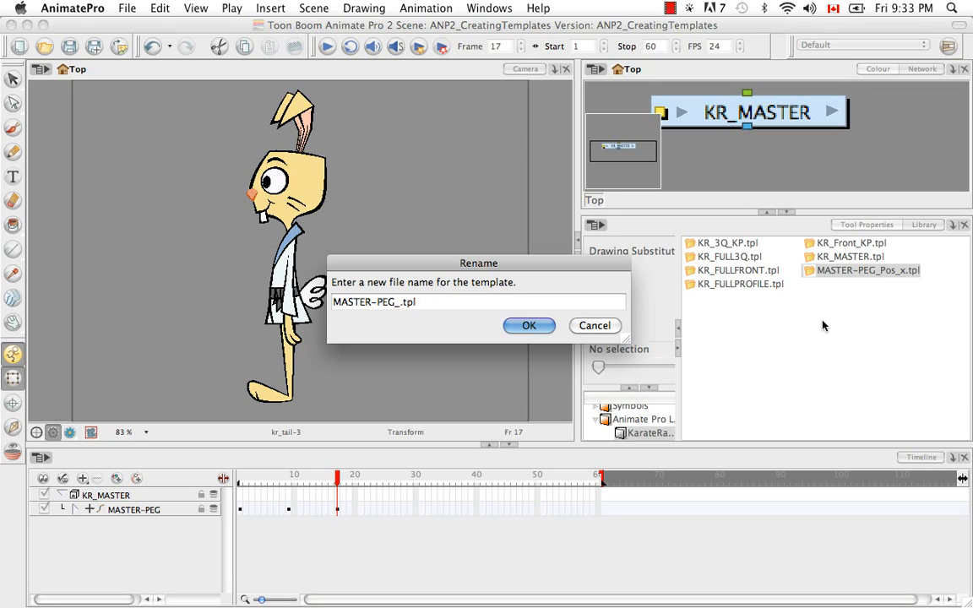
text(KR_)
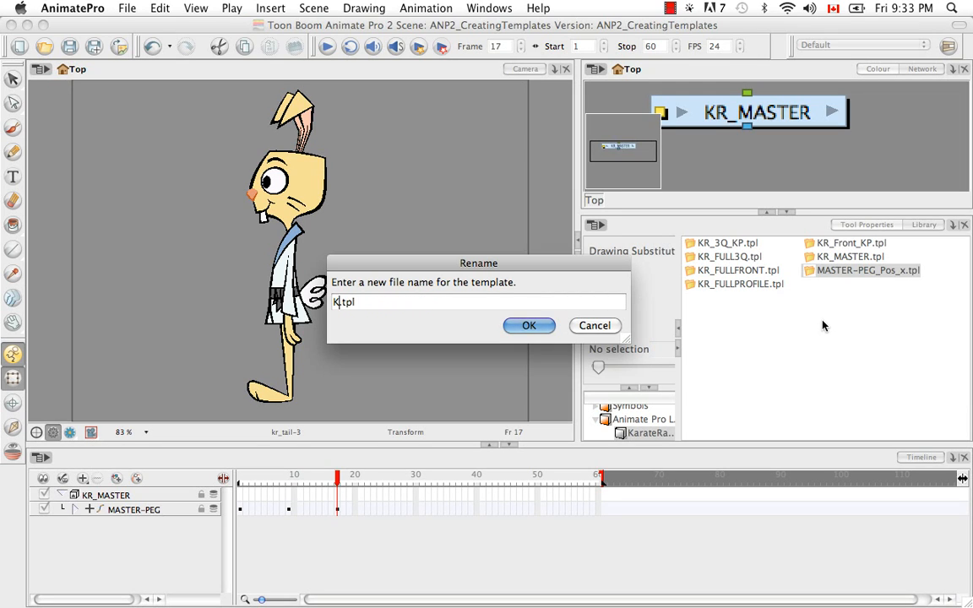
text(Profile_KP)
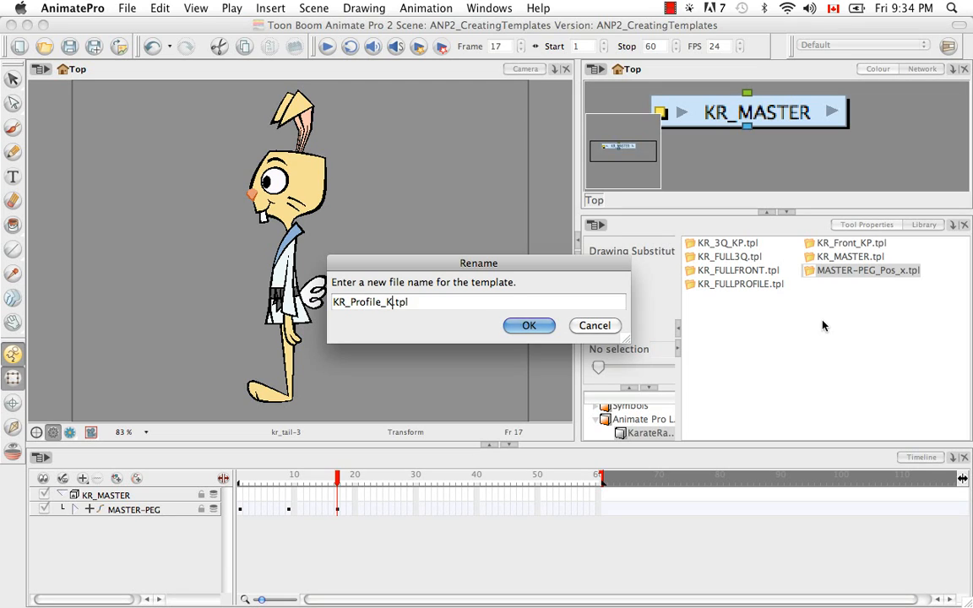
key(Return)
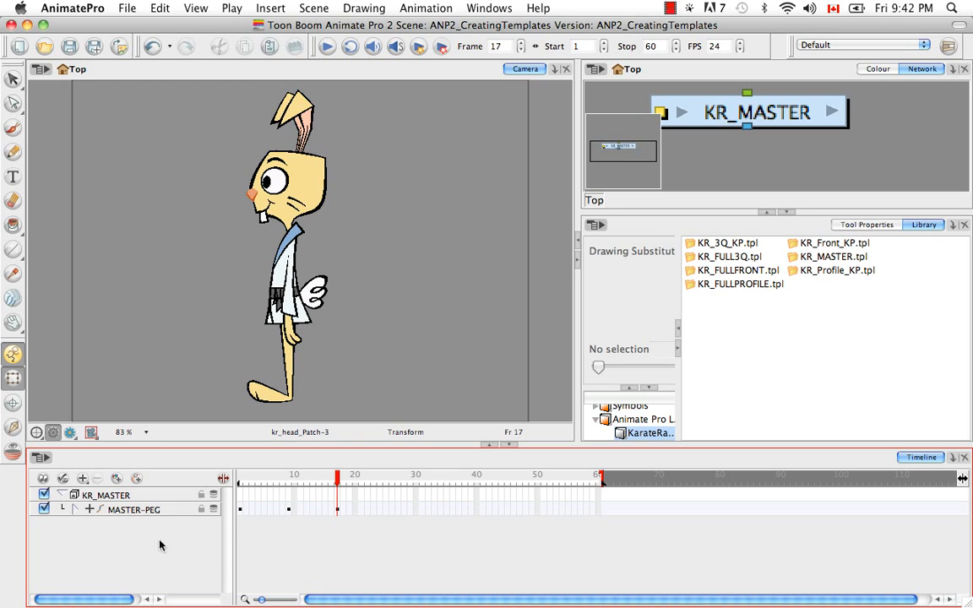
Expand MASTER-PEG to reach the head layers and collapse the KR_HEAD-PEG hierarchy
click(75, 509)
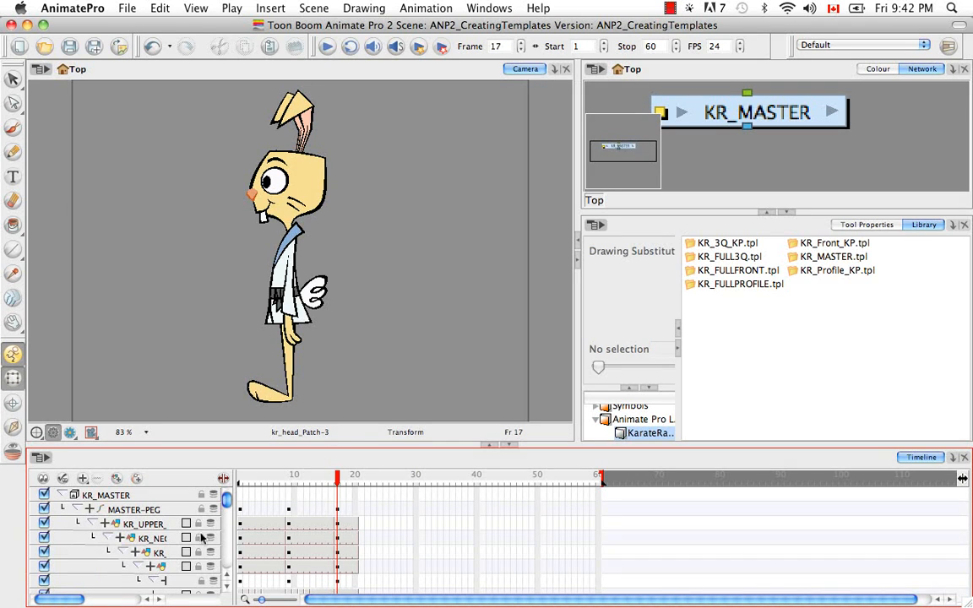
drag(68, 600, 93, 600)
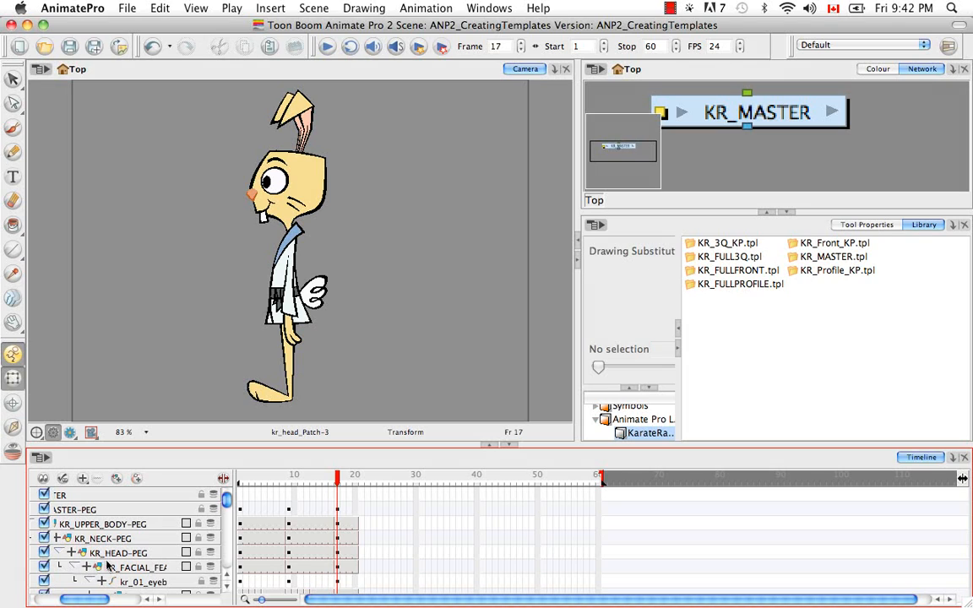
click(95, 554)
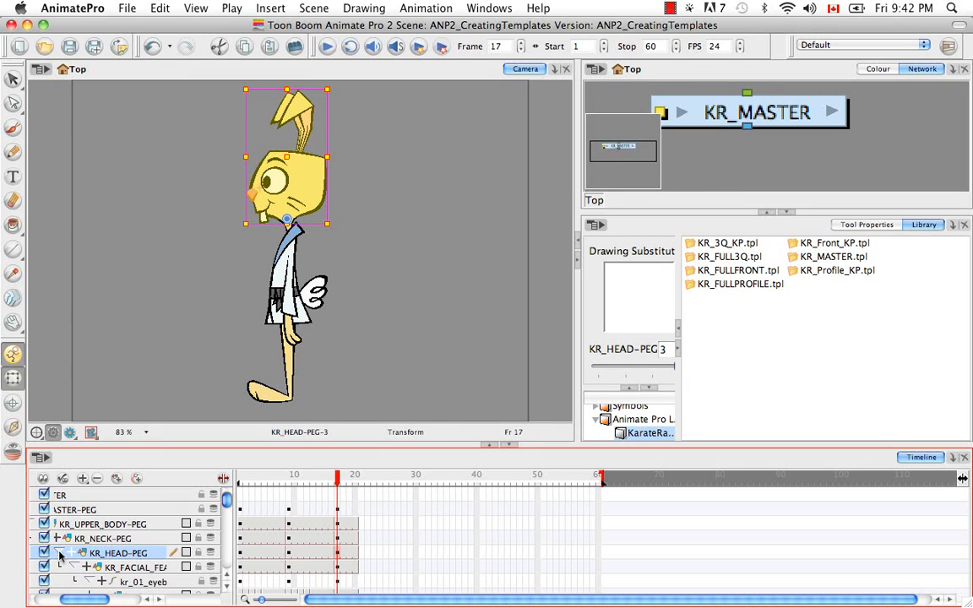
click(60, 554)
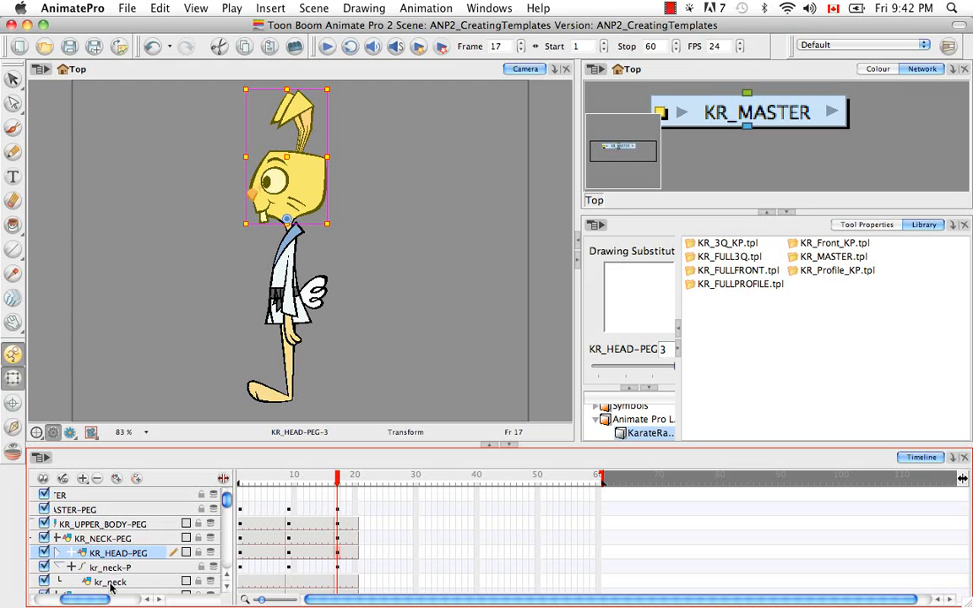
Store the front head pose of KR_HEAD-PEG at frame 1 in the KarateRabbit library folder as KR_FrontHead.tpl
click(242, 554)
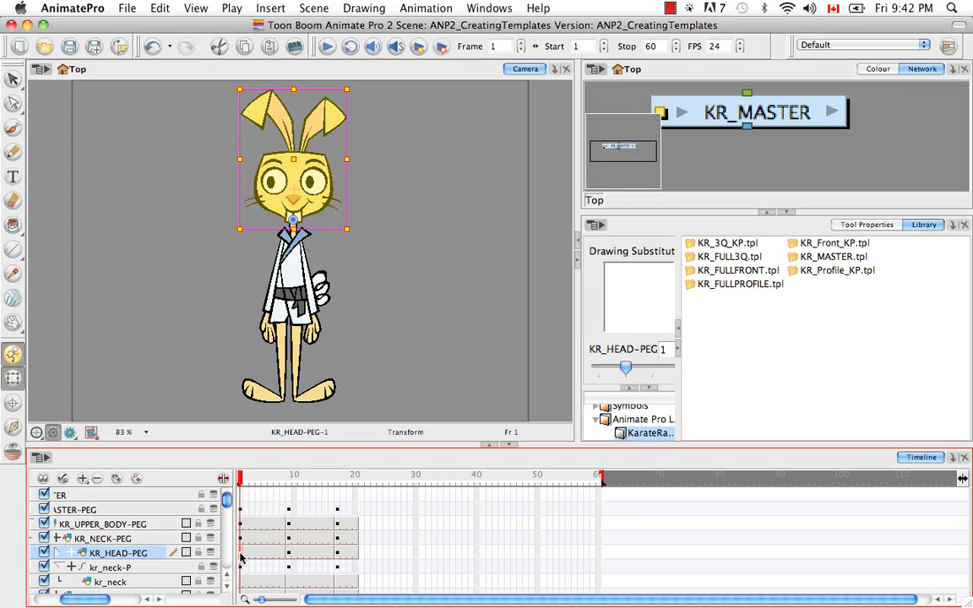
drag(242, 554, 774, 386)
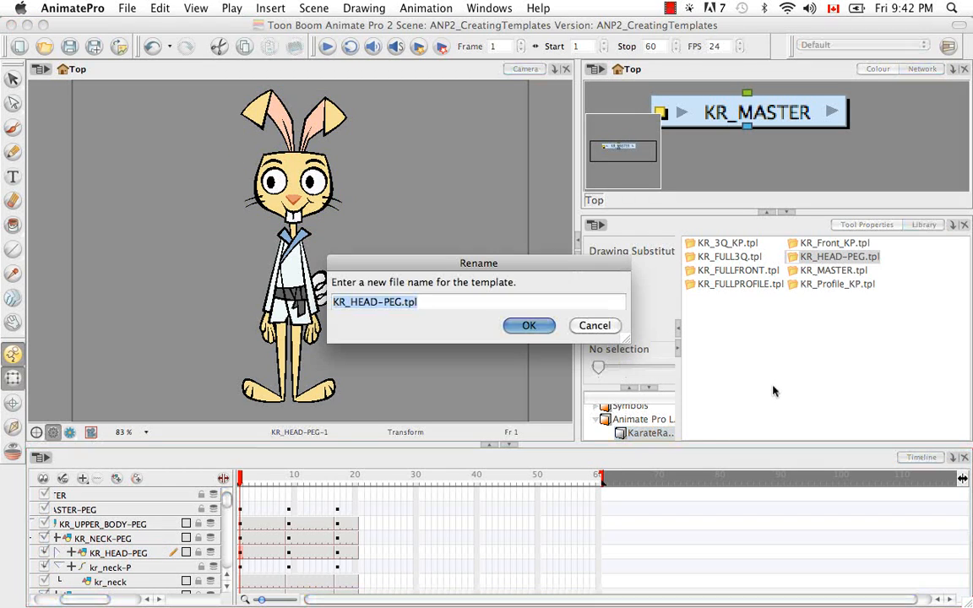
key(Right)
key(Left)
key(Left)
key(Left)
key(Left)
key(BackSpace)
key(BackSpace)
key(BackSpace)
key(BackSpace)
key(BackSpace)
key(BackSpace)
key(BackSpace)
key(BackSpace)
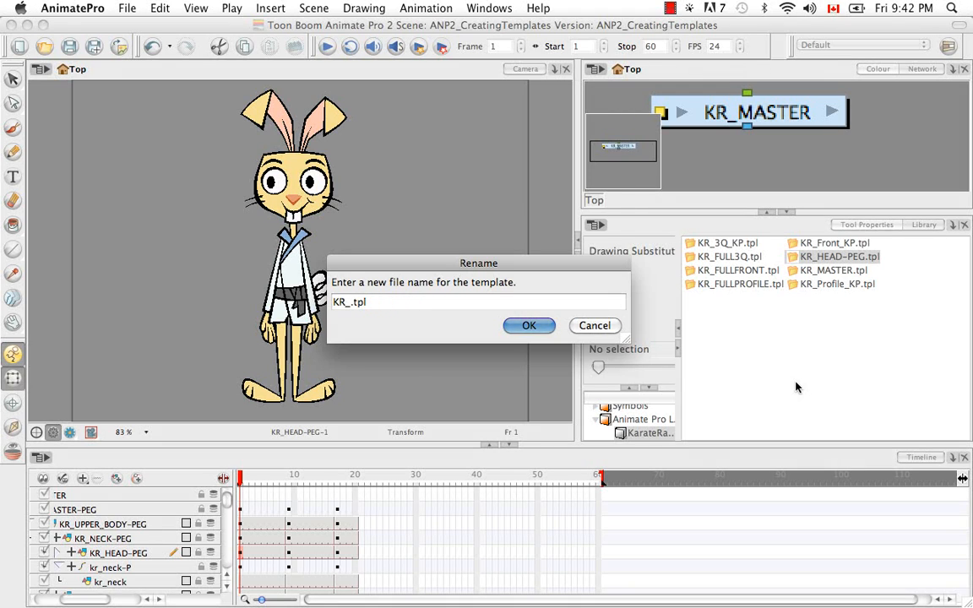
text(FrontHead)
click(528, 327)
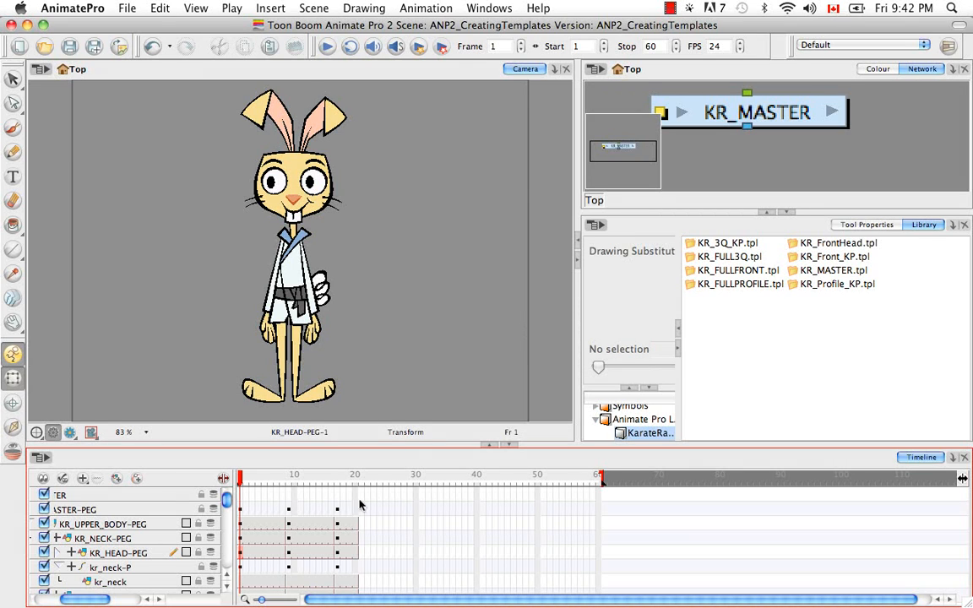
Store the three-quarter head pose of KR_HEAD-PEG at frame 9 in the KarateRabbit library folder as KR_3QHead.tpl
click(289, 556)
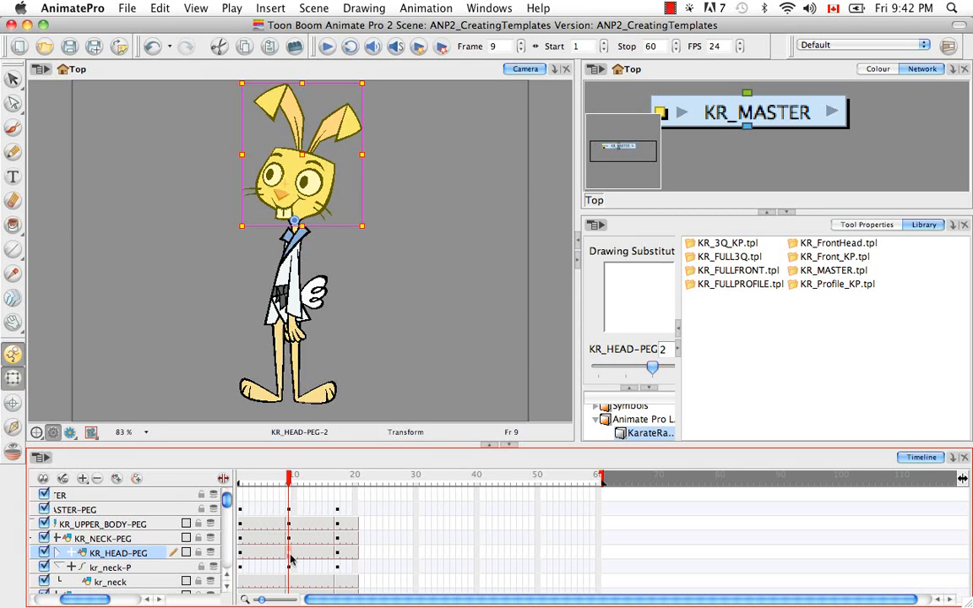
drag(293, 555, 779, 317)
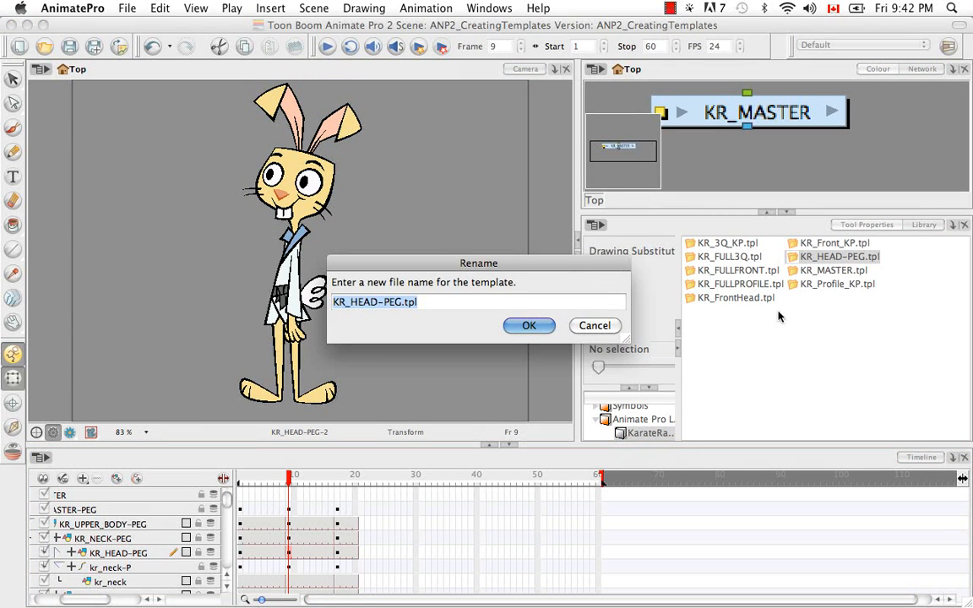
key(Right)
key(Left)
key(Left)
key(Left)
key(Left)
key(BackSpace)
key(BackSpace)
key(BackSpace)
key(BackSpace)
key(BackSpace)
key(BackSpace)
key(BackSpace)
key(BackSpace)
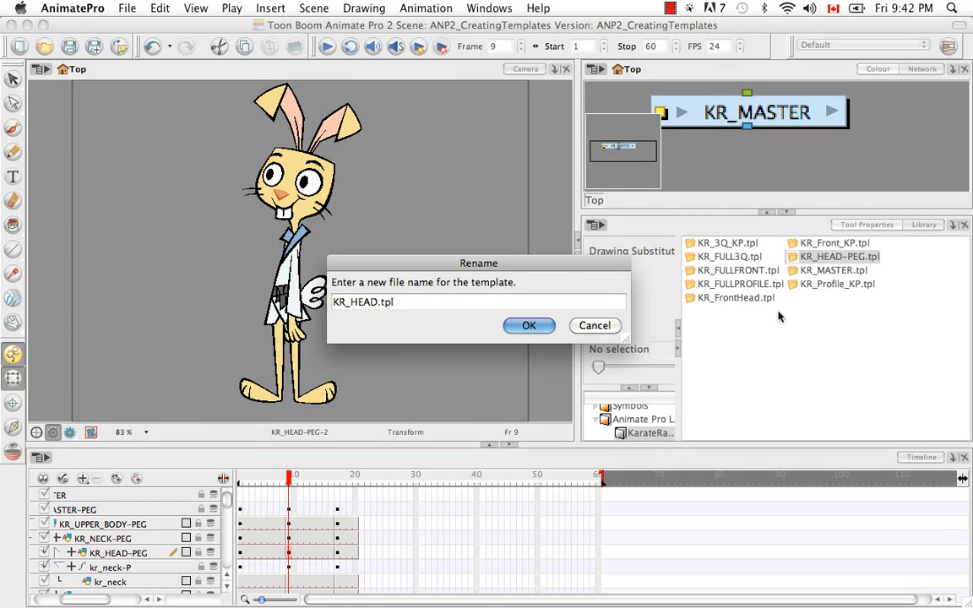
text(3QHead)
key(Return)
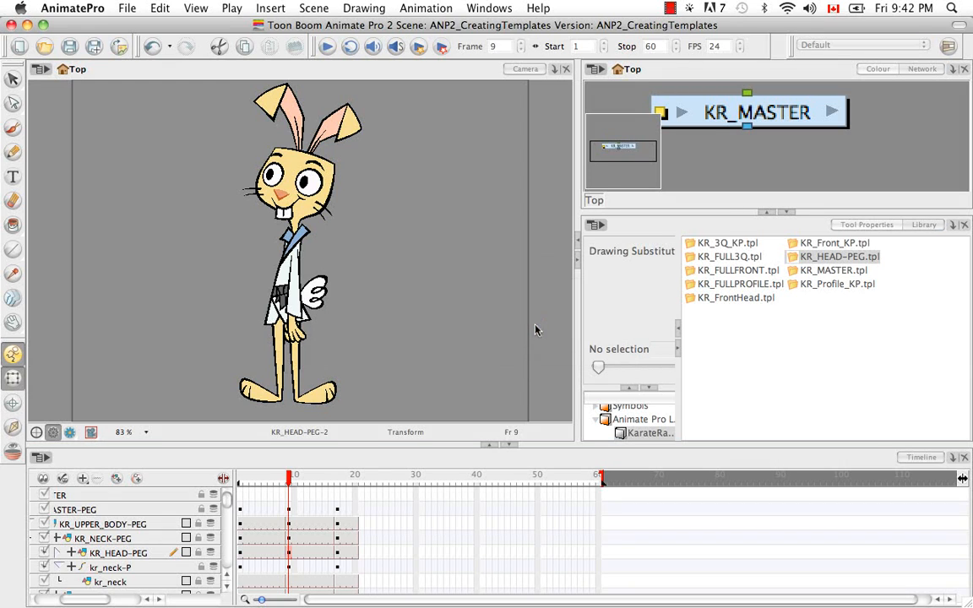
Store the profile head pose of KR_HEAD-PEG at frame 17 in the KarateRabbit library folder as KR_ProfileHead.tpl
click(338, 554)
drag(338, 554, 824, 361)
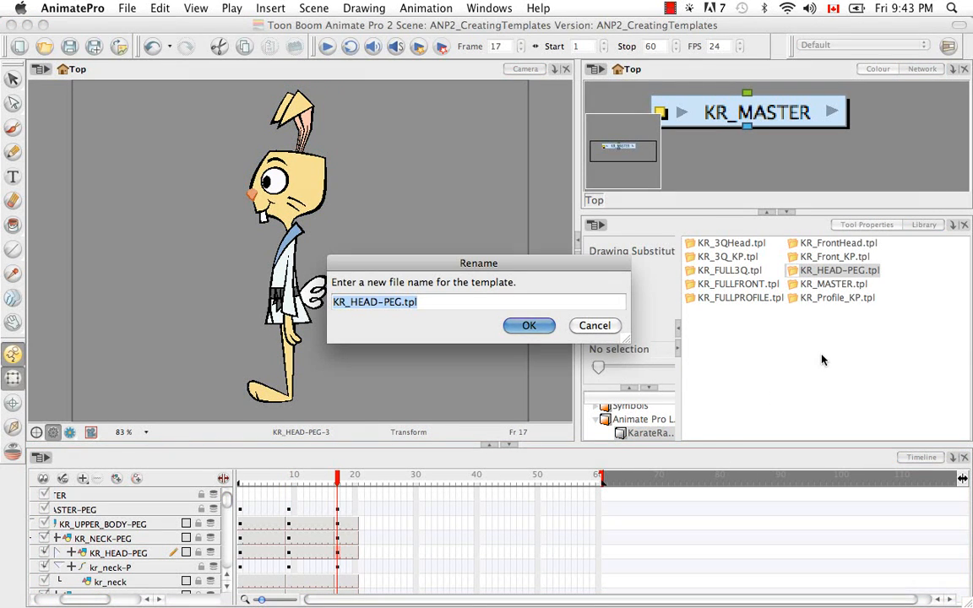
key(Right)
key(Left)
key(Left)
key(Left)
key(Left)
key(BackSpace)
key(BackSpace)
key(BackSpace)
key(BackSpace)
key(BackSpace)
key(BackSpace)
key(BackSpace)
key(BackSpace)
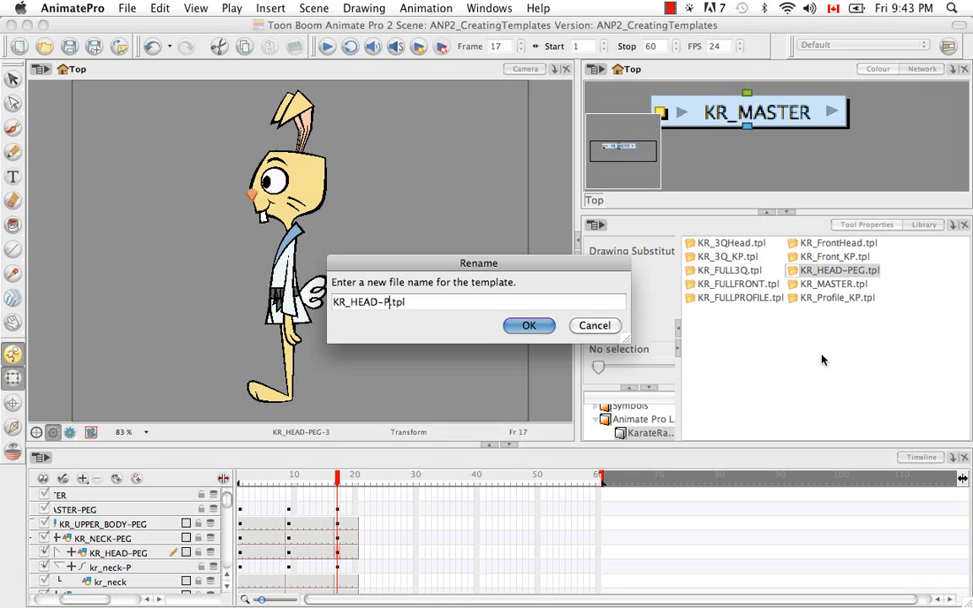
text(ProfileHead)
click(528, 327)
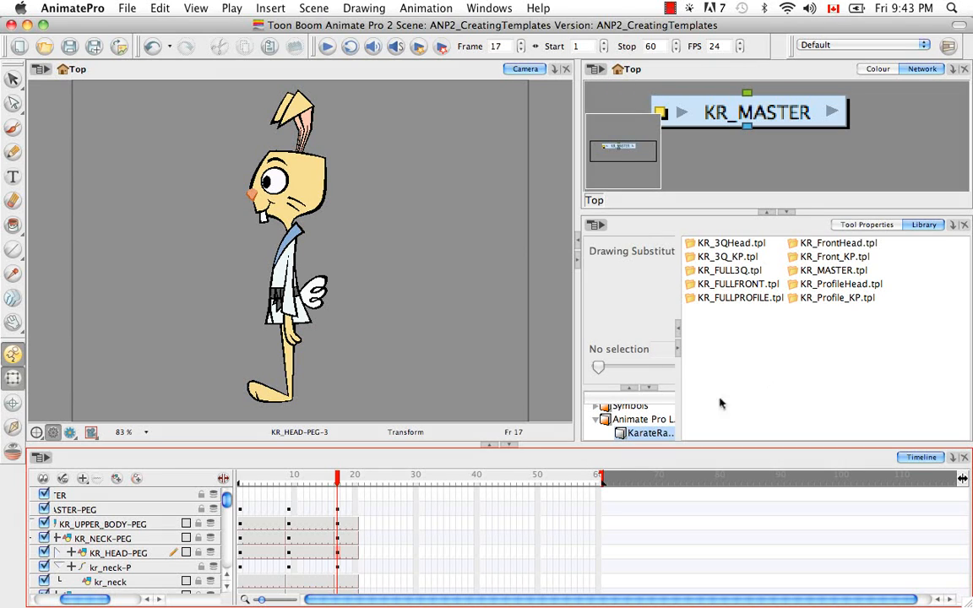
Create a new NTSC scene named TemplateTest, saving the changes in the current scene
click(16, 48)
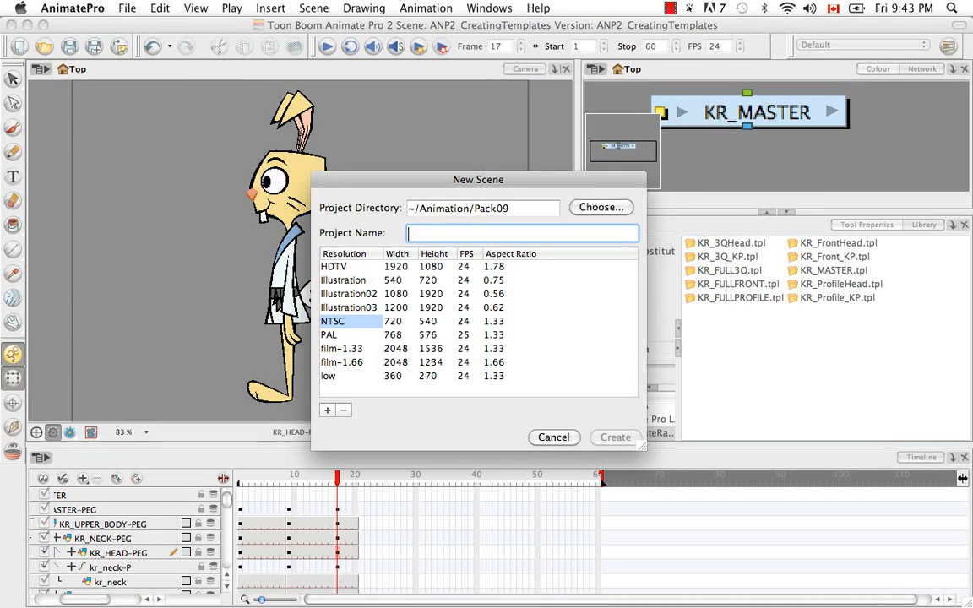
text(Templat)
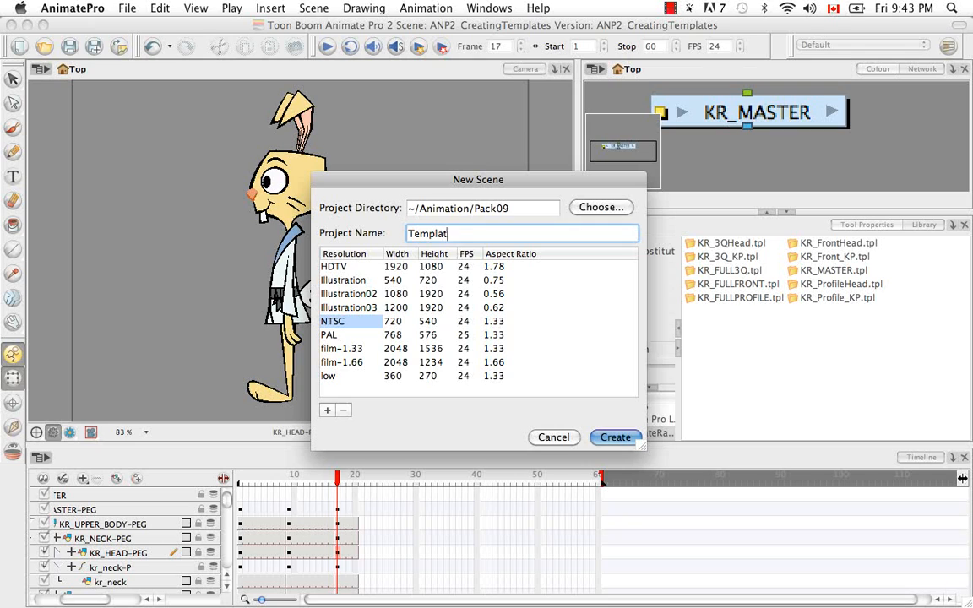
text(eTest)
click(605, 442)
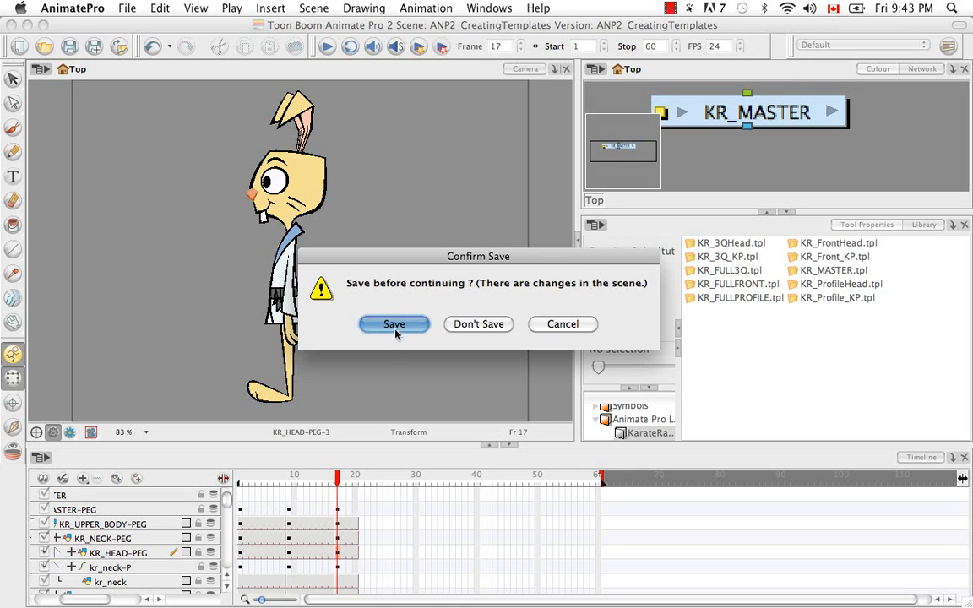
click(394, 325)
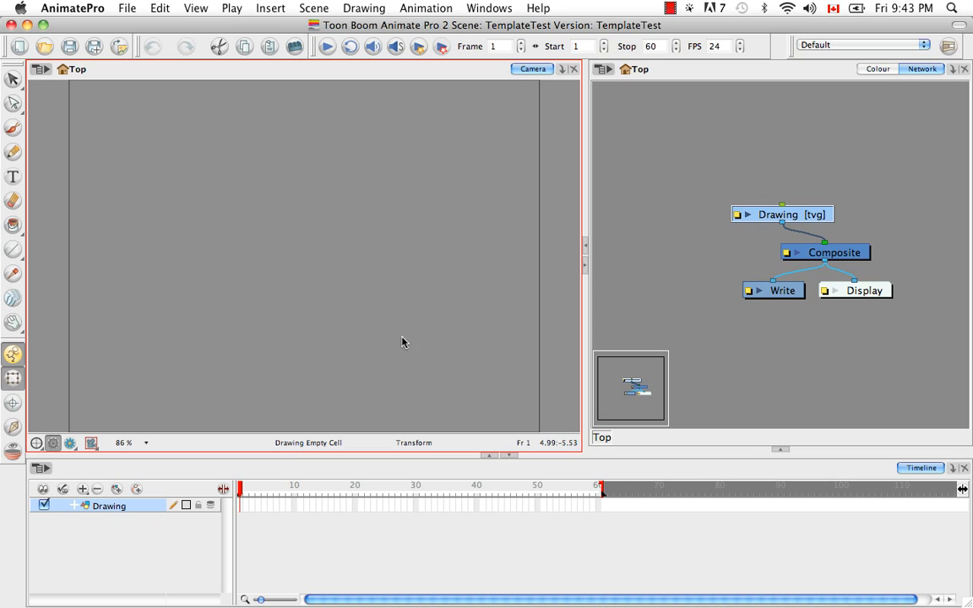
Show the library in the new scene and open its KarateRabbit template folder
click(779, 451)
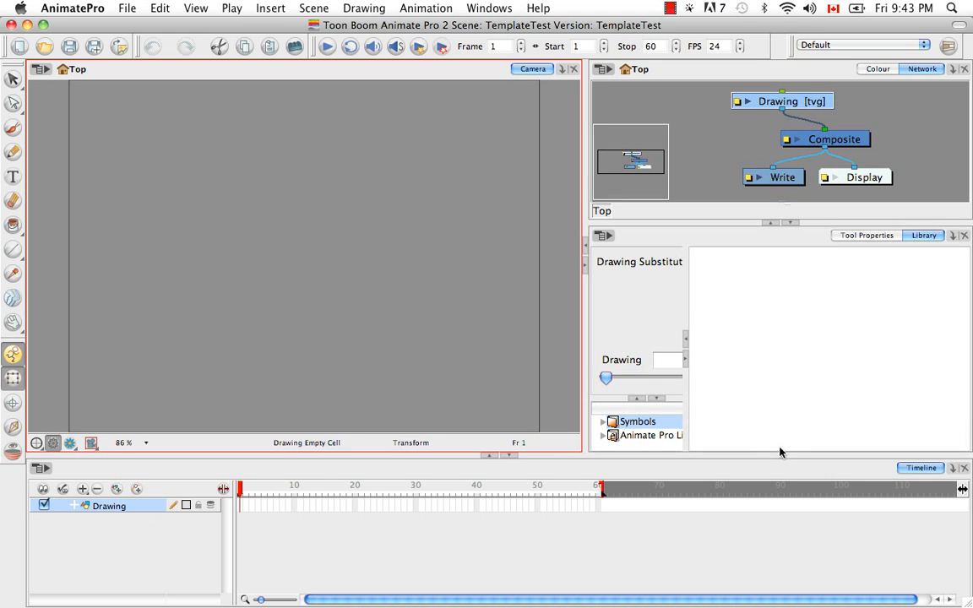
click(612, 436)
click(605, 436)
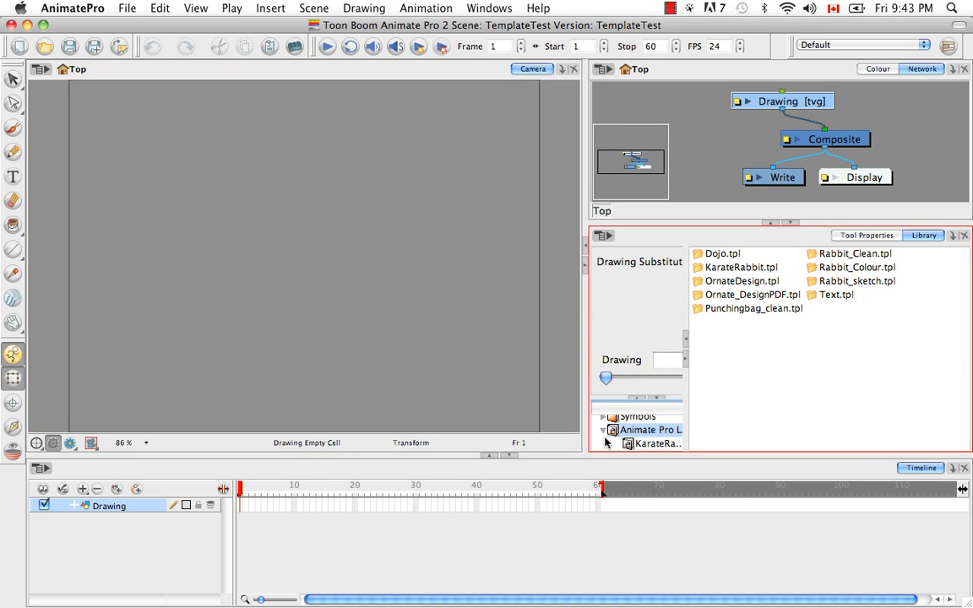
click(642, 445)
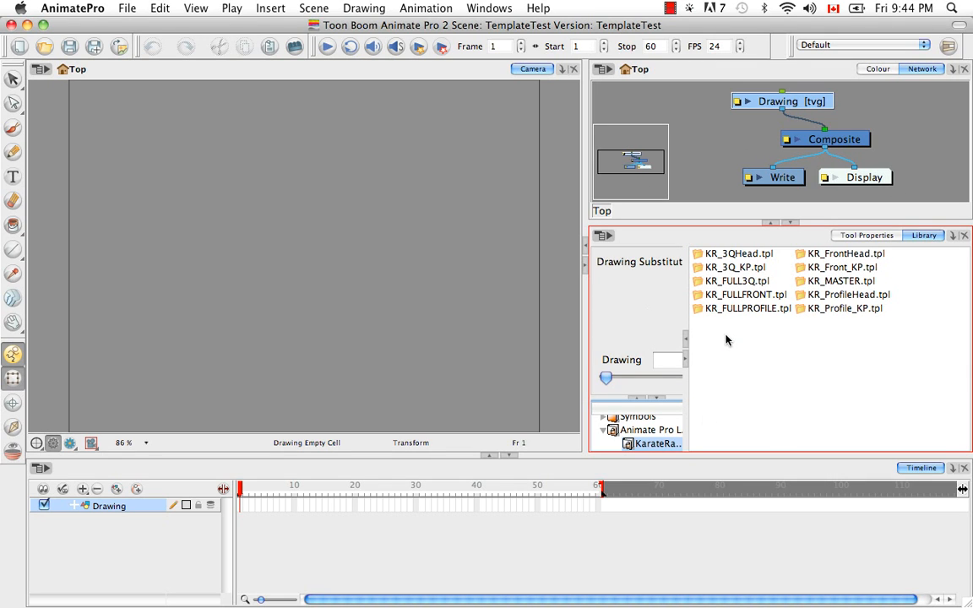
Import the KR_FULLFRONT template into the timeline and place its module beside the Drawing module in the network
click(744, 295)
mouse_move(721, 309)
mouse_down()
mouse_move(341, 429)
mouse_move(315, 346)
mouse_move(144, 498)
mouse_move(152, 513)
mouse_up()
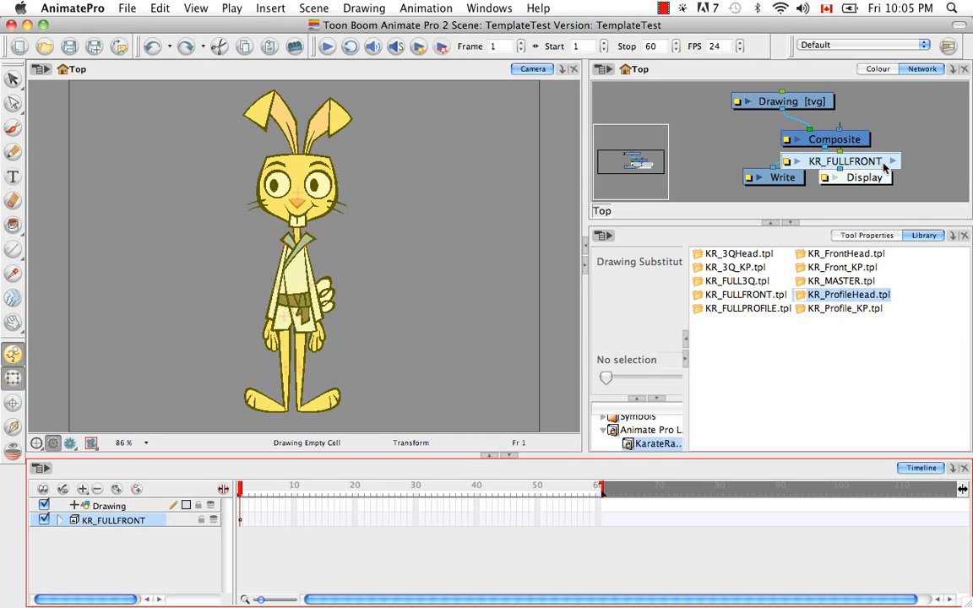
mouse_move(868, 165)
mouse_down()
mouse_move(913, 155)
mouse_move(929, 105)
mouse_up()
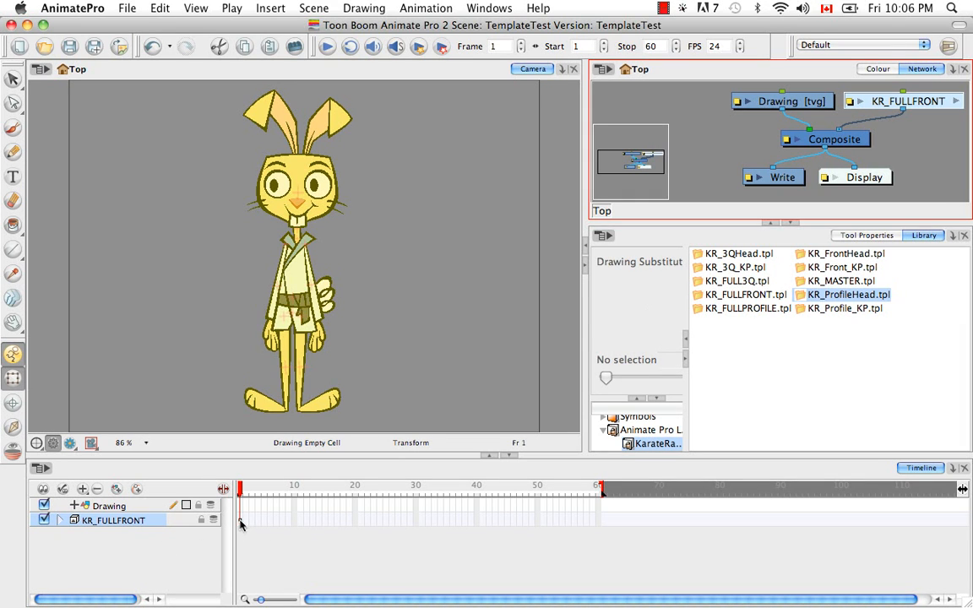
Extend the exposure of the KR_FULLFRONT layer to frame 40
click(477, 522)
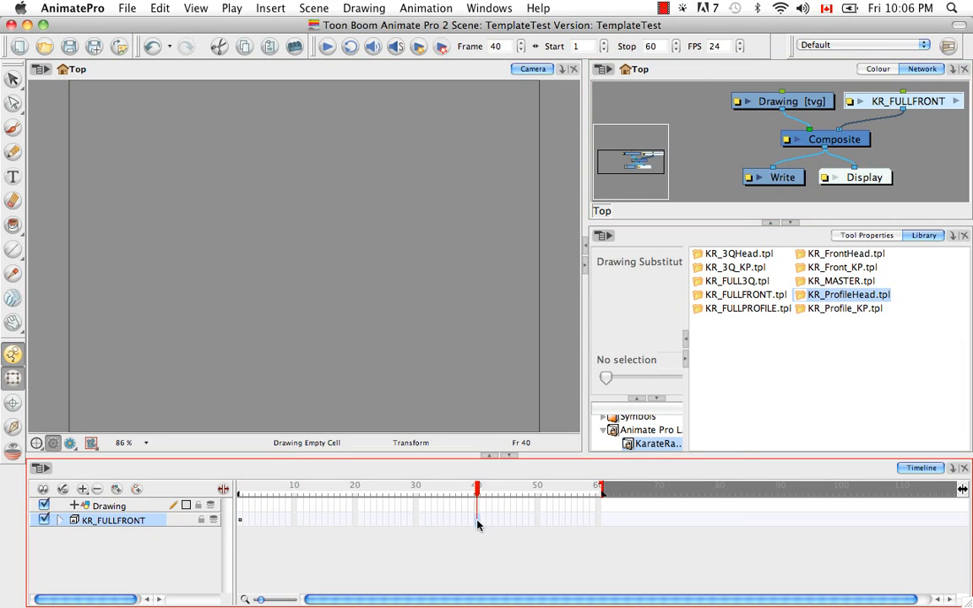
right_click(474, 522)
mouse_move(479, 513)
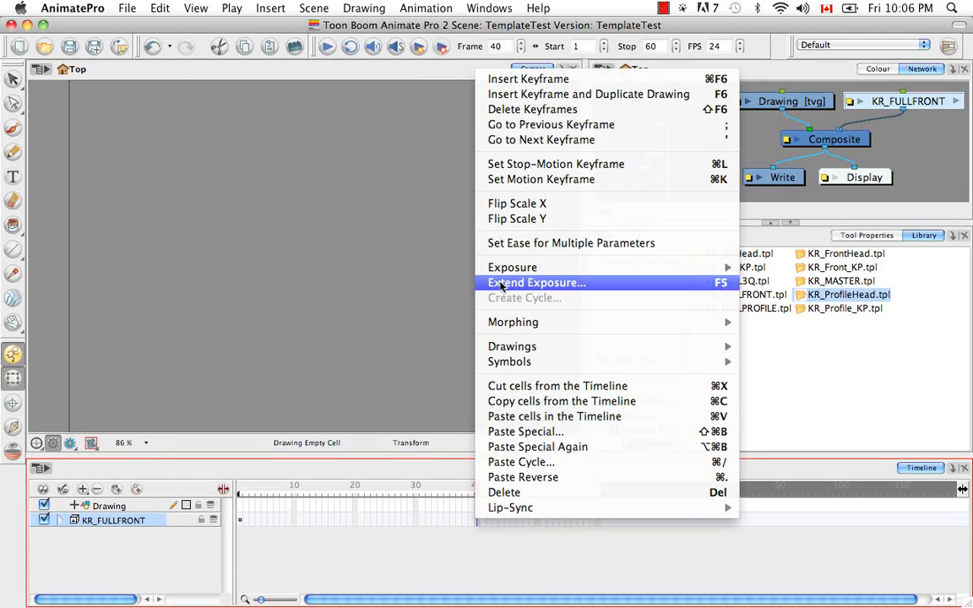
click(451, 256)
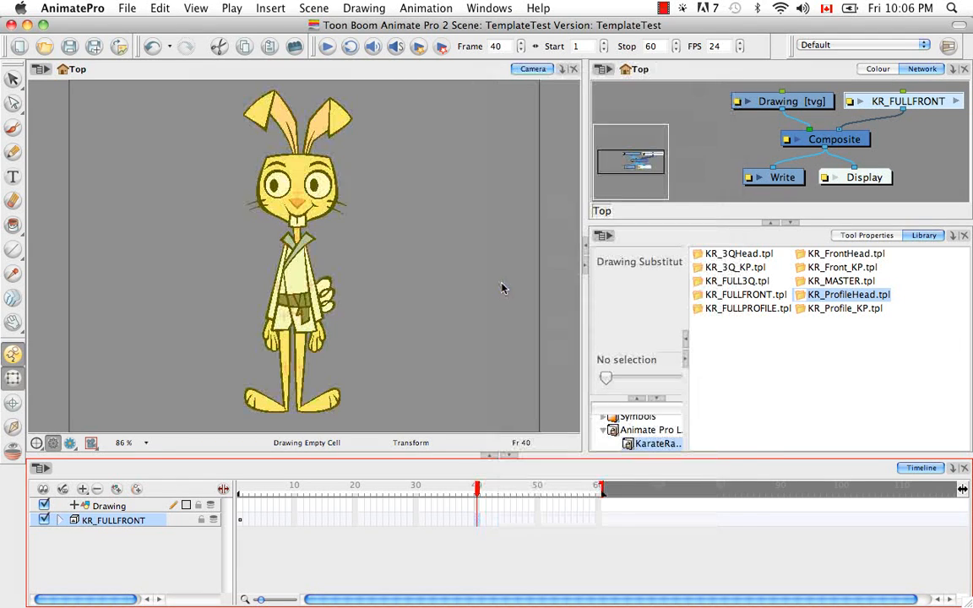
Expand KR_FULLFRONT and apply the KR_3Q_KP key pose template to MASTER-PEG at frame 20
click(60, 521)
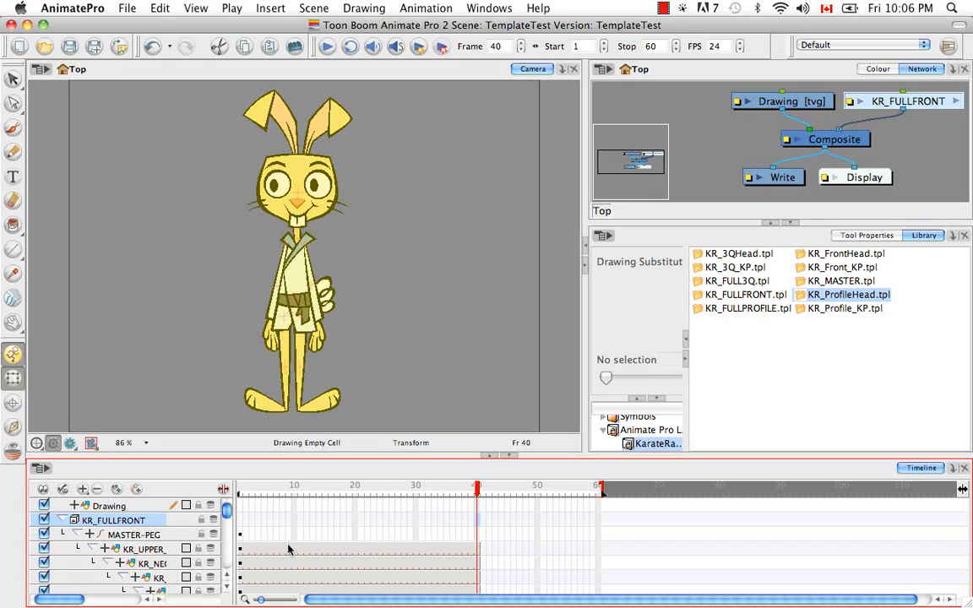
drag(479, 493, 356, 492)
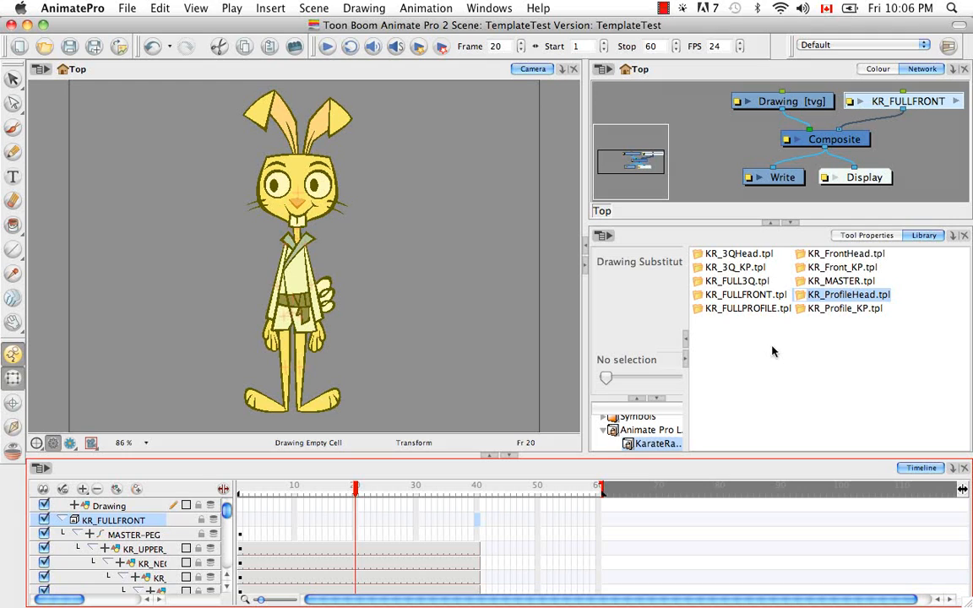
click(719, 268)
drag(717, 275, 358, 548)
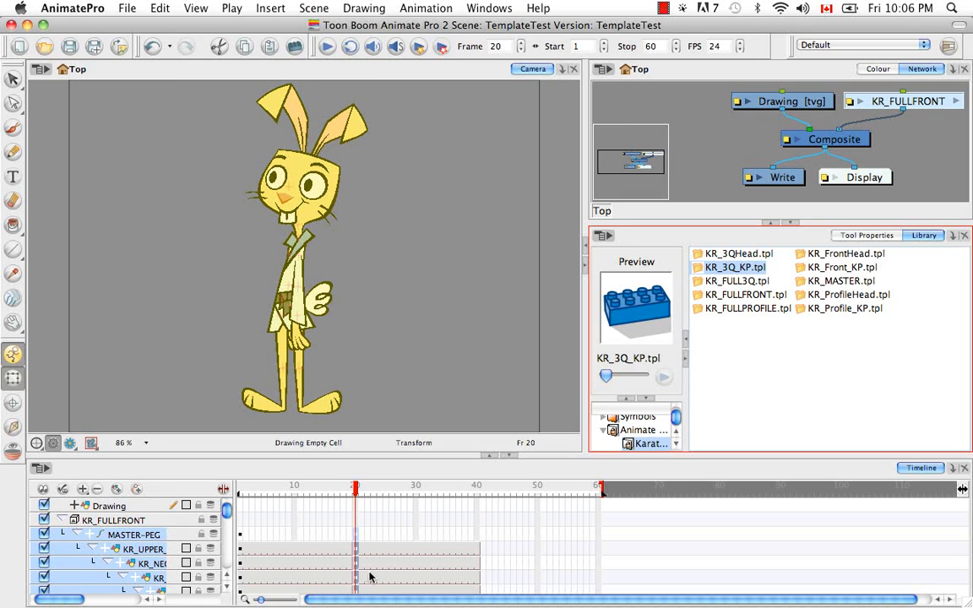
mouse_move(355, 490)
mouse_down()
mouse_move(310, 490)
mouse_move(355, 490)
mouse_up()
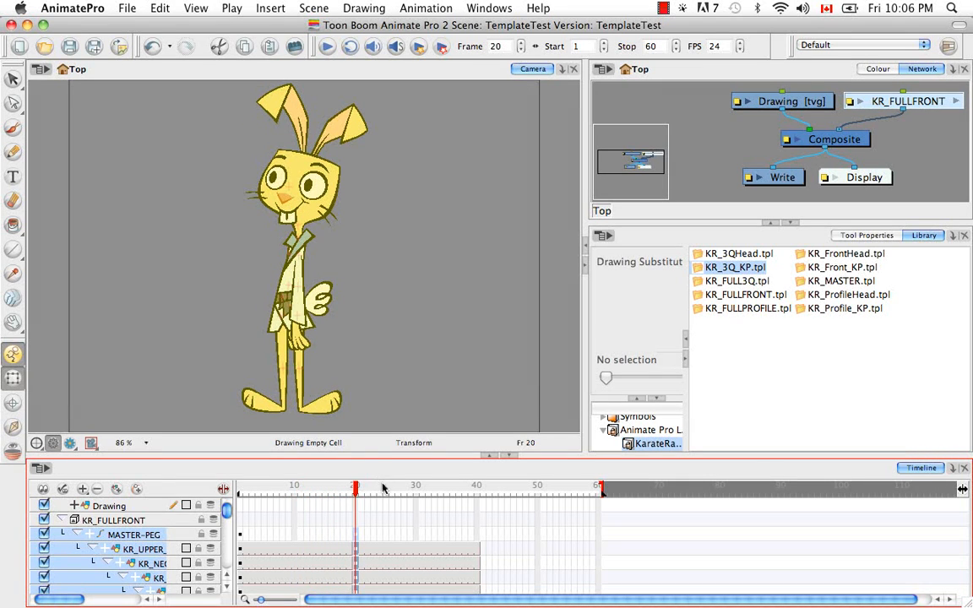
Apply the KR_ProfileHead template to KR_HEAD-PEG at frame 30
drag(357, 494, 415, 496)
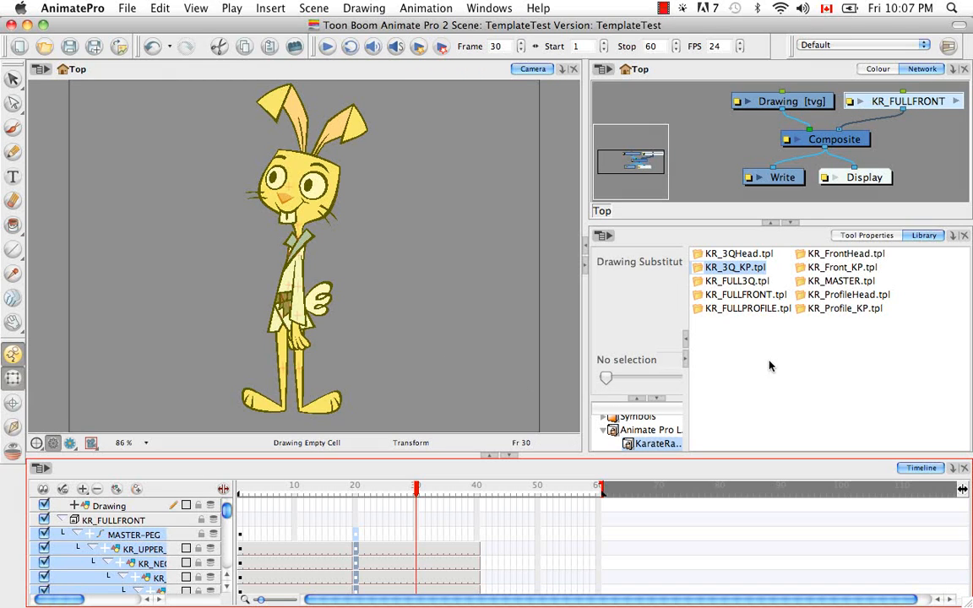
click(841, 295)
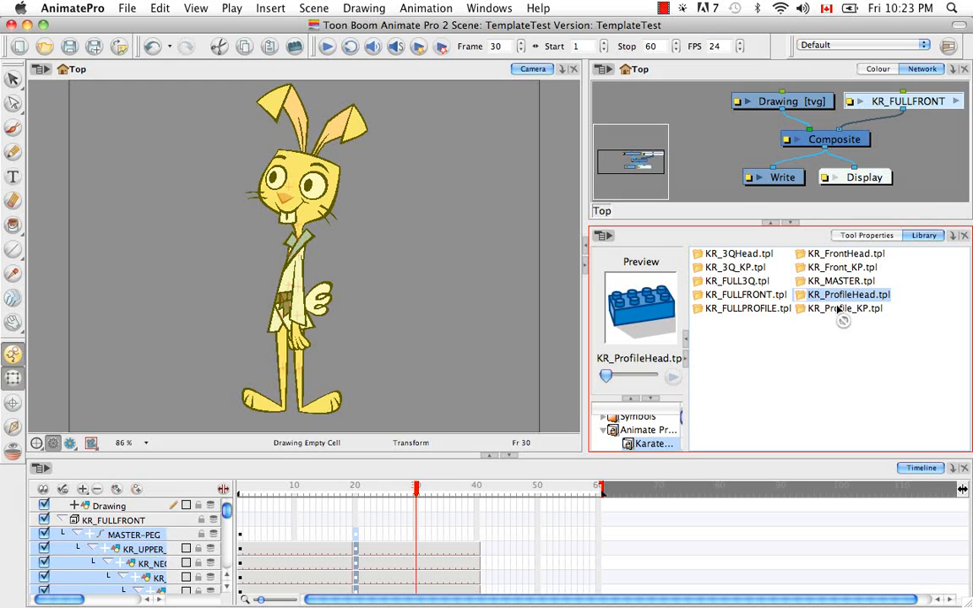
drag(841, 310, 417, 577)
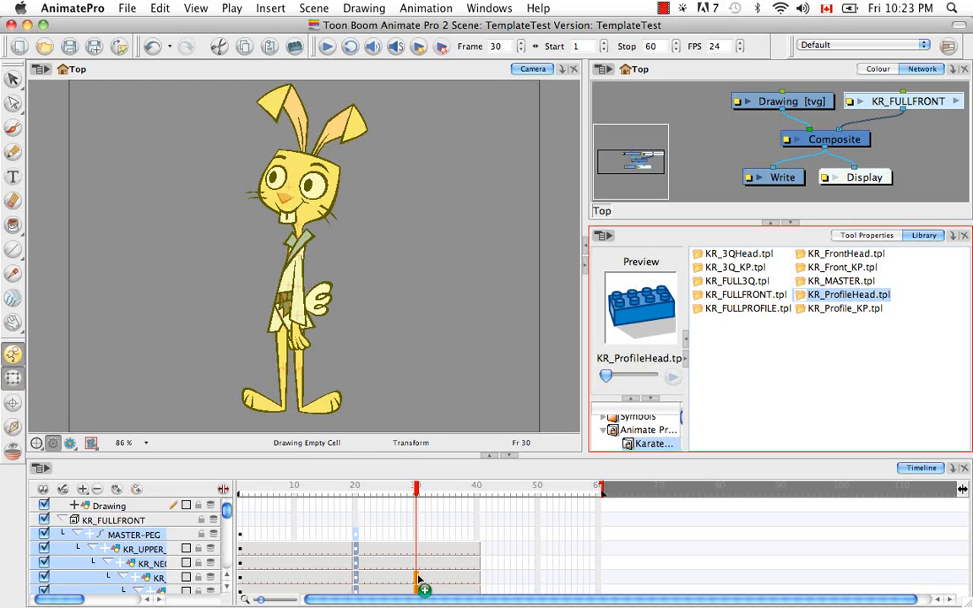
drag(418, 578, 419, 577)
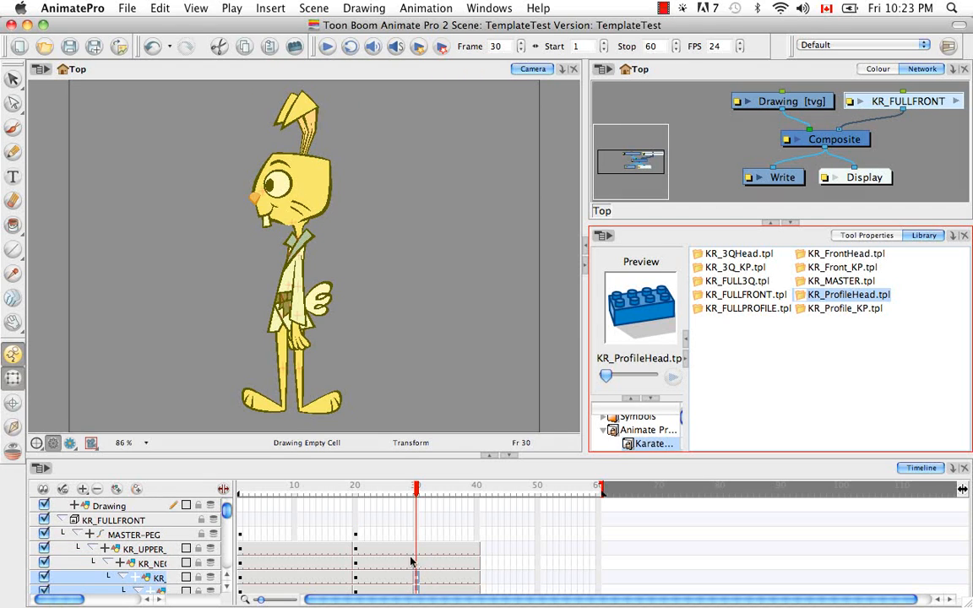
scroll(75, 600, right, 5)
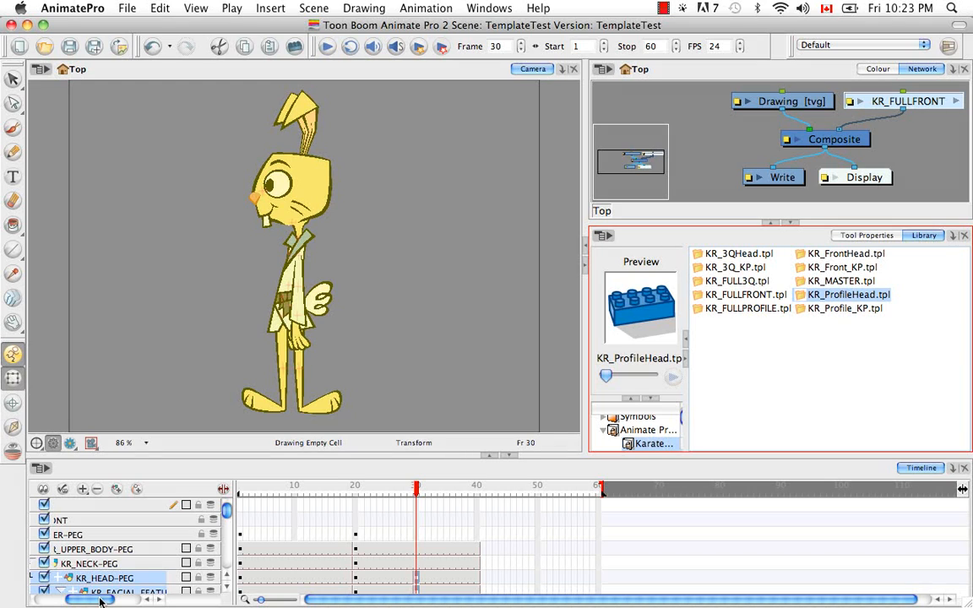
drag(100, 601, 69, 601)
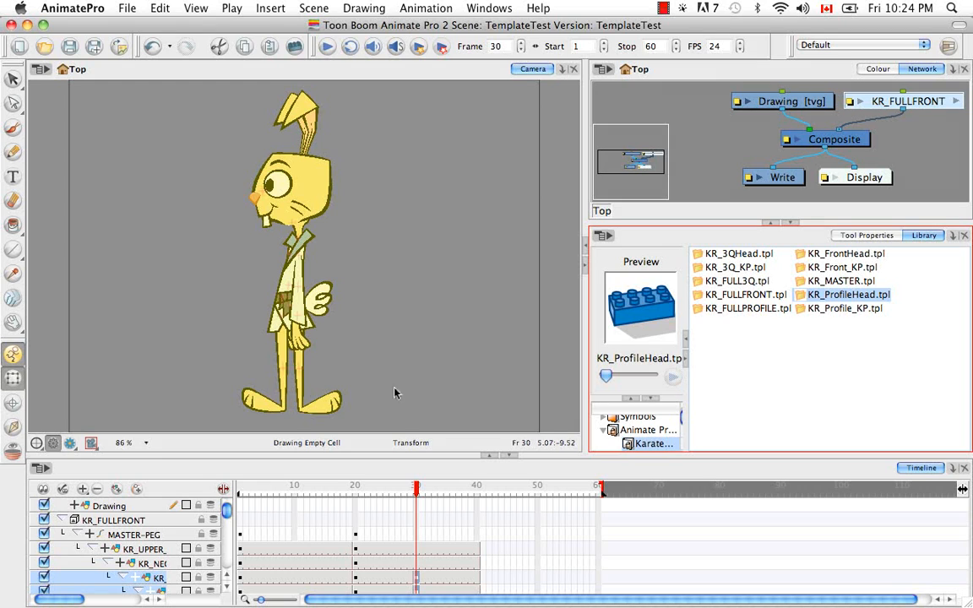
Select KR_HEAD-PEG at frame 30 and shift the profile head slightly to the right over the neck
click(310, 197)
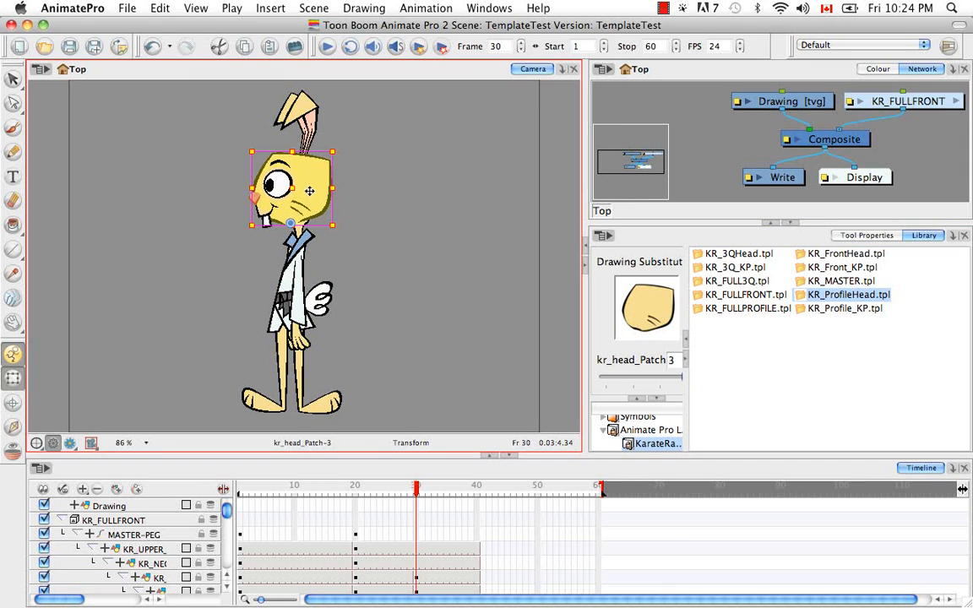
click(160, 577)
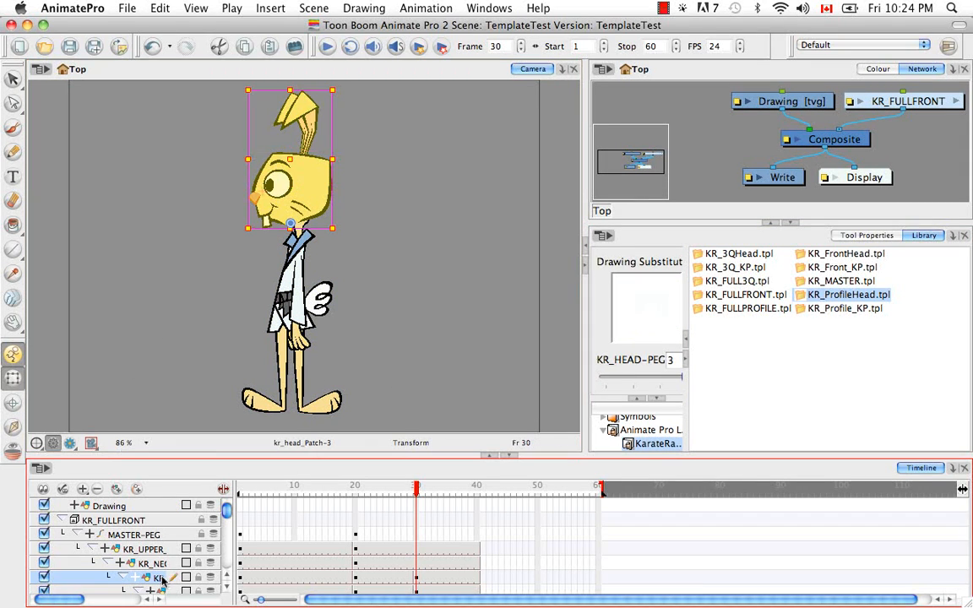
drag(307, 200, 313, 201)
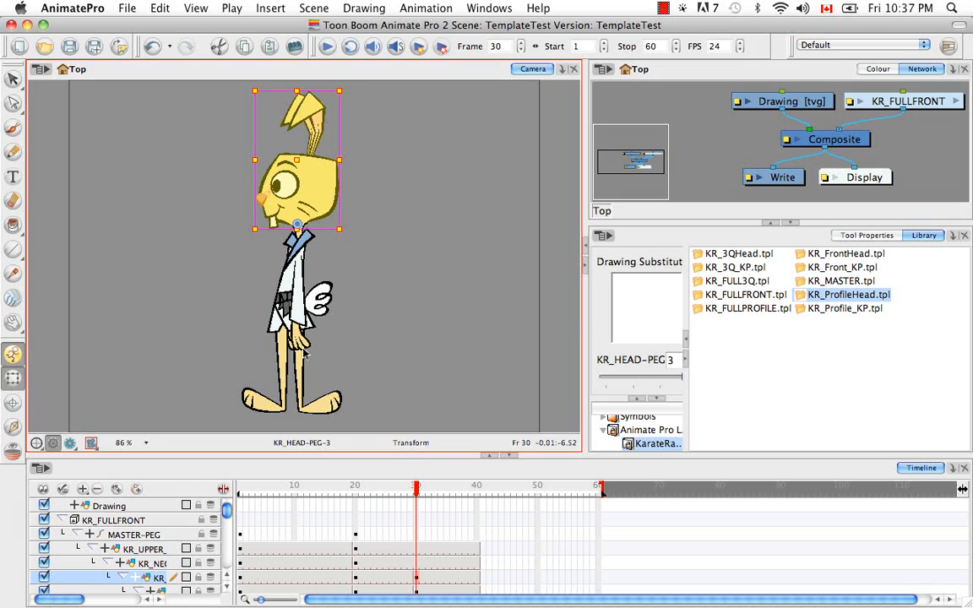
click(272, 309)
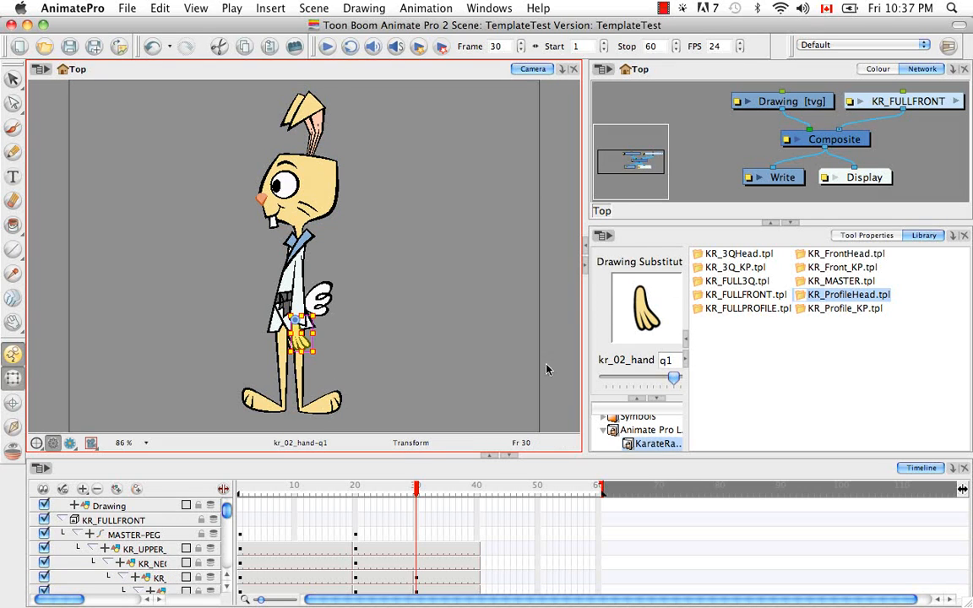